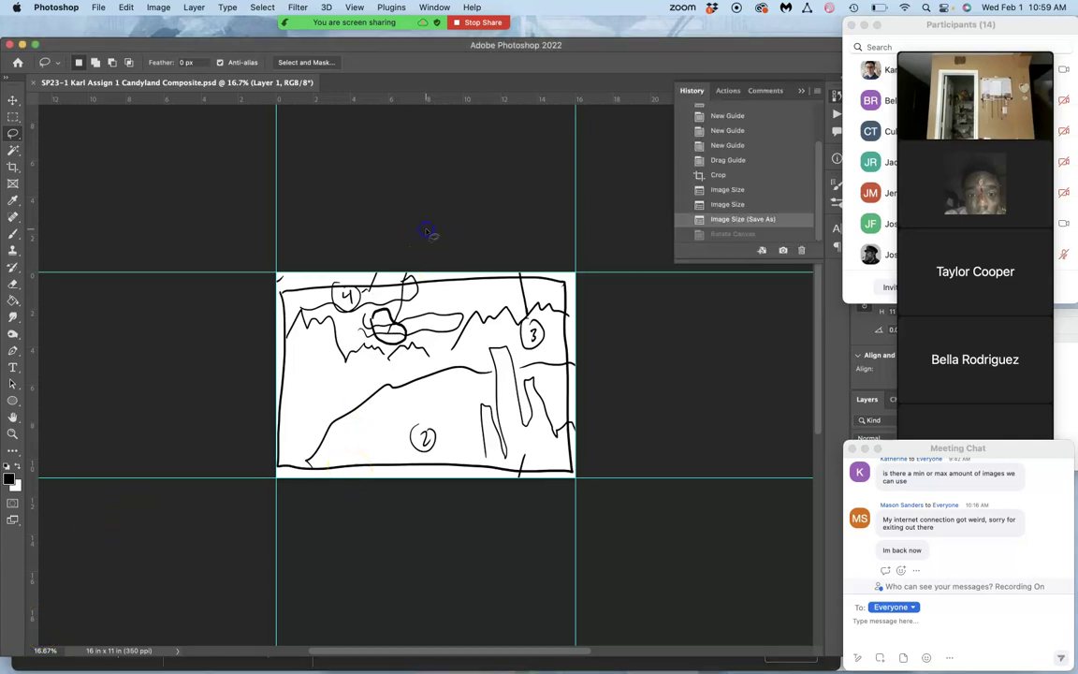
- Check the sketch's image size (16 × 11 inches at 350 ppi) and keep it unchanged
key(super+plus)
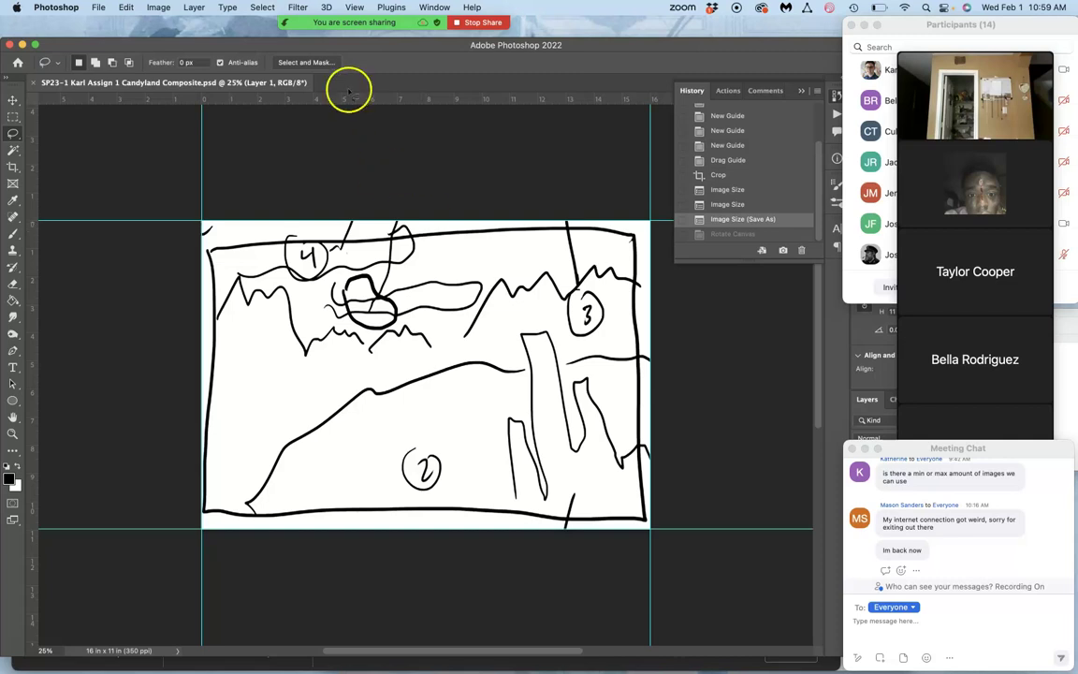
click(158, 8)
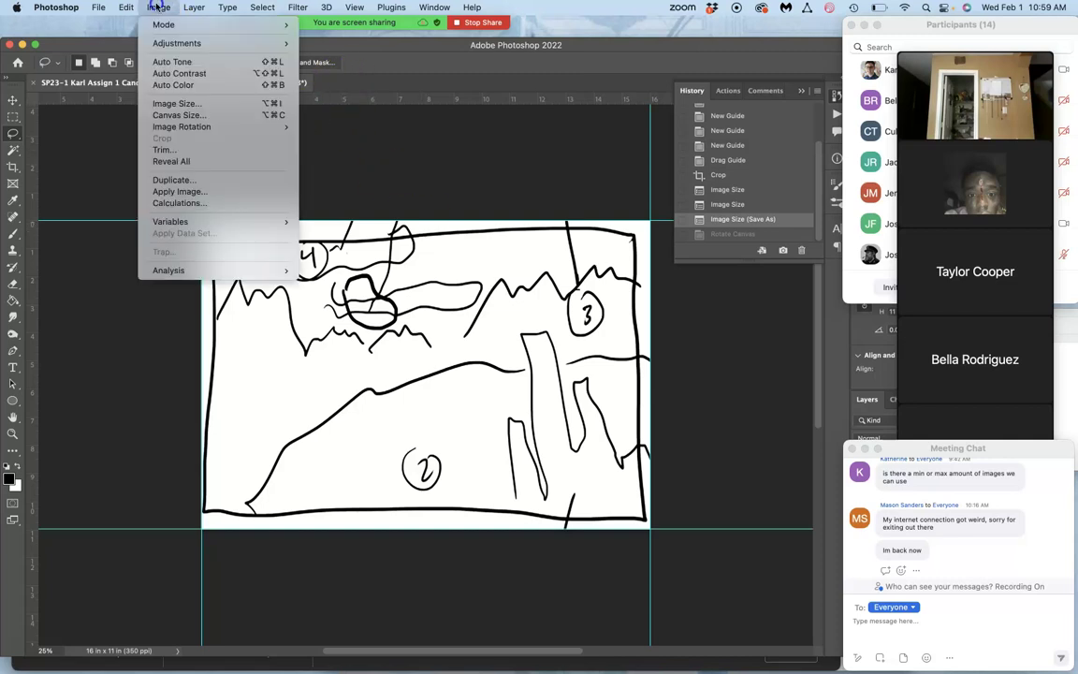
click(174, 103)
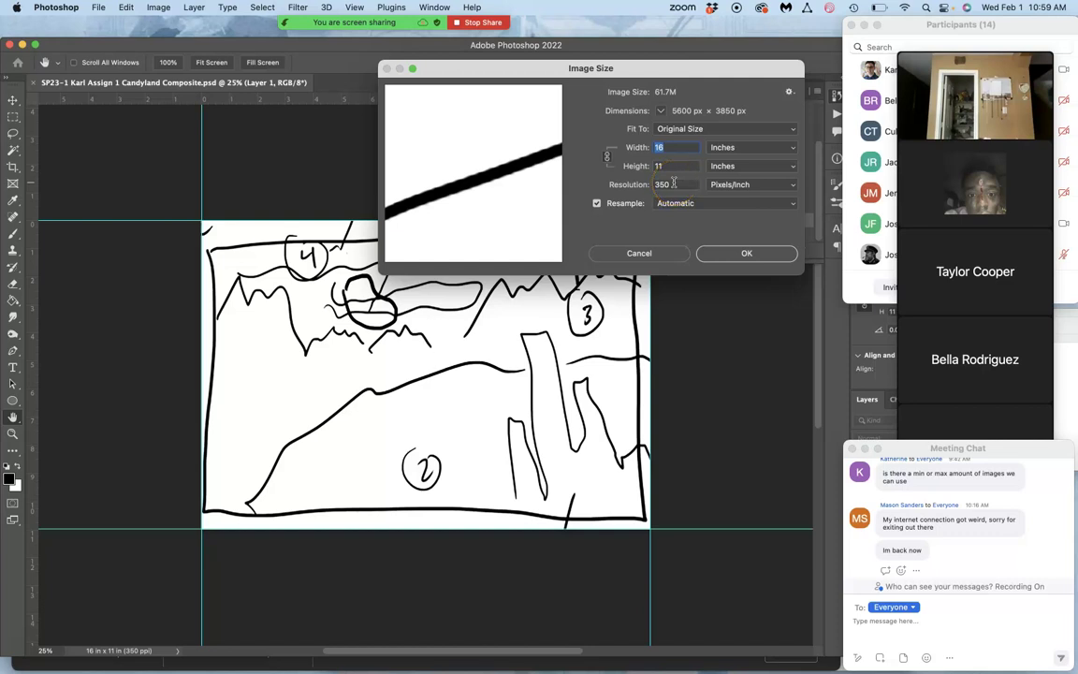
click(722, 254)
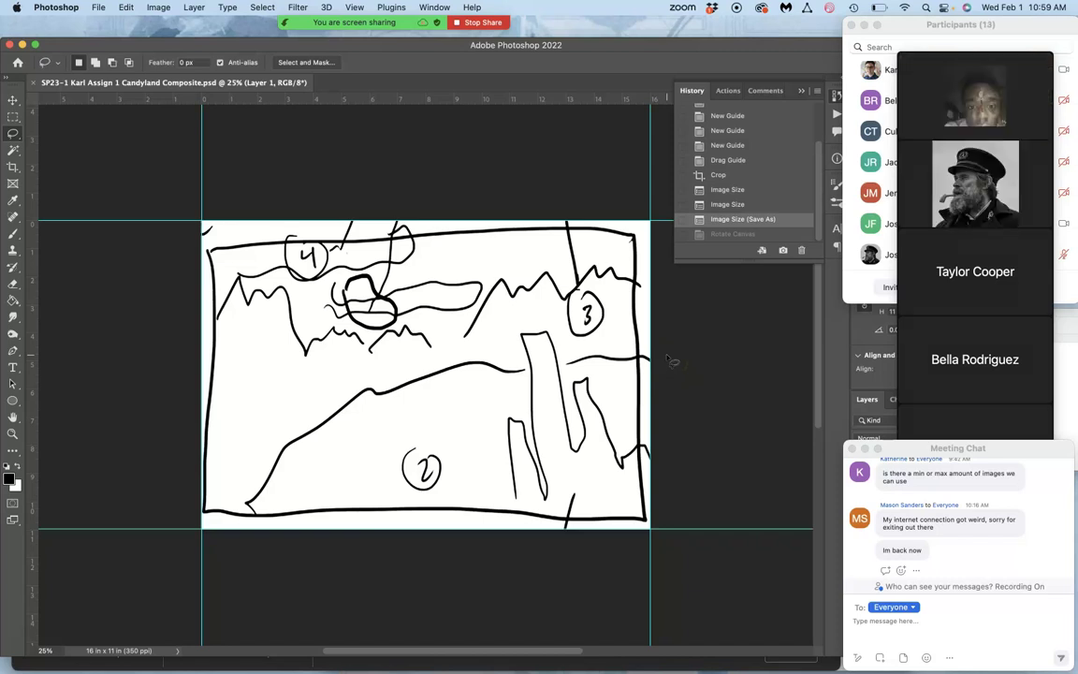
- Zoom out to 12.5% and bring up the Image menu with Canvas Size
key(super+minus)
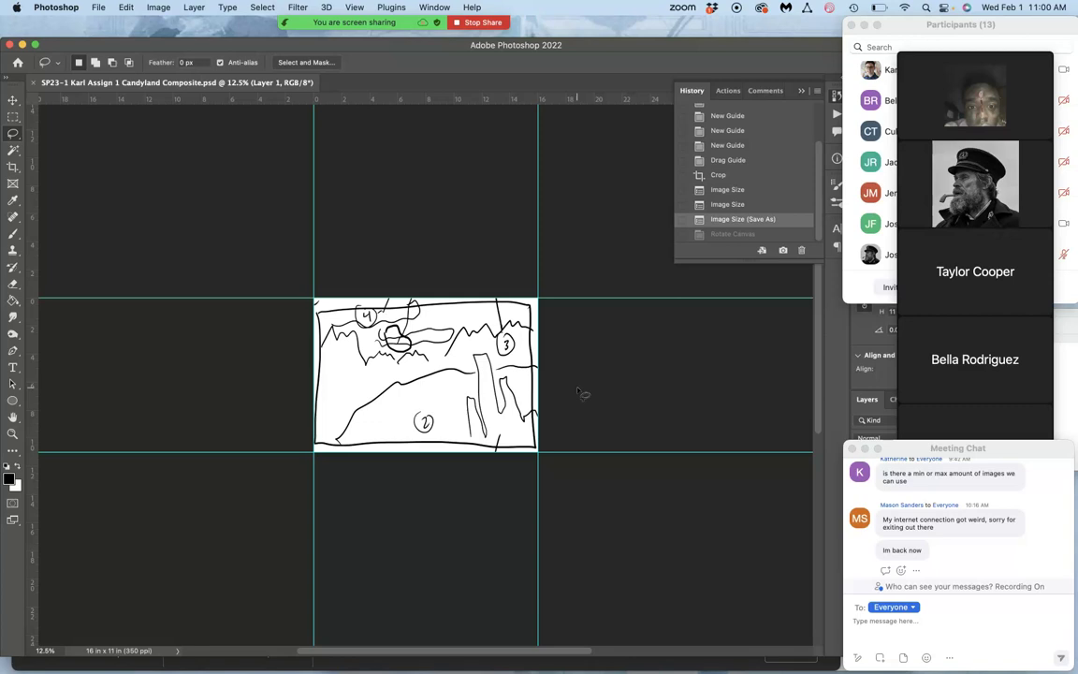
mouse_move(577, 391)
mouse_down()
mouse_move(447, 369)
mouse_move(516, 385)
mouse_up()
click(160, 7)
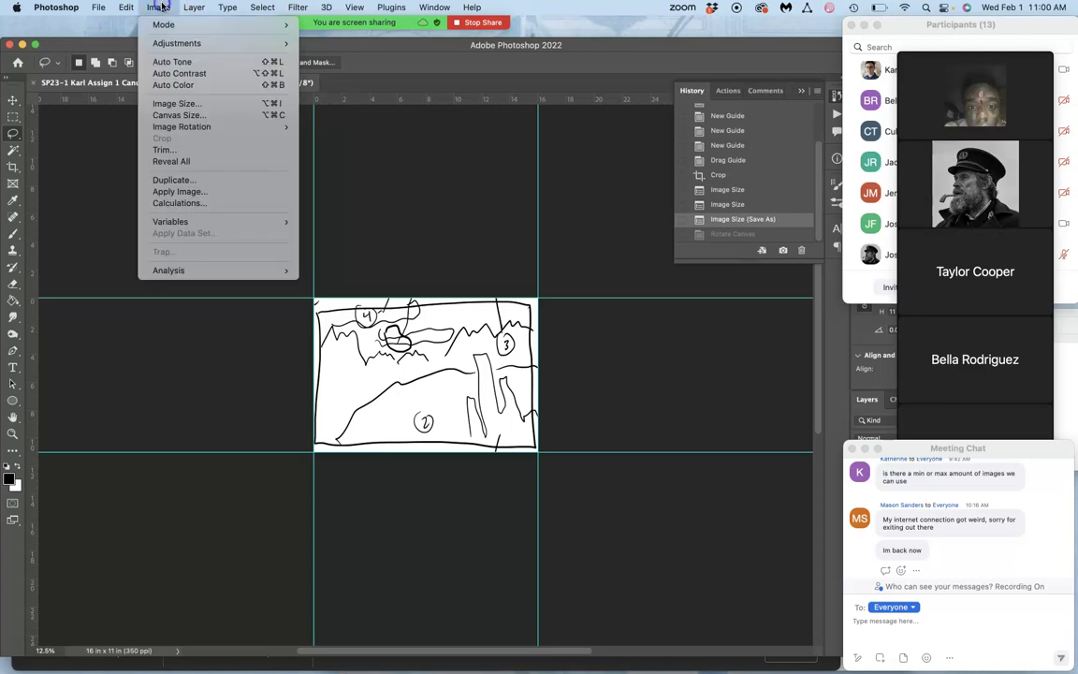
- Resize the canvas to 40 inches wide by 30 inches high around the centre anchor
click(184, 115)
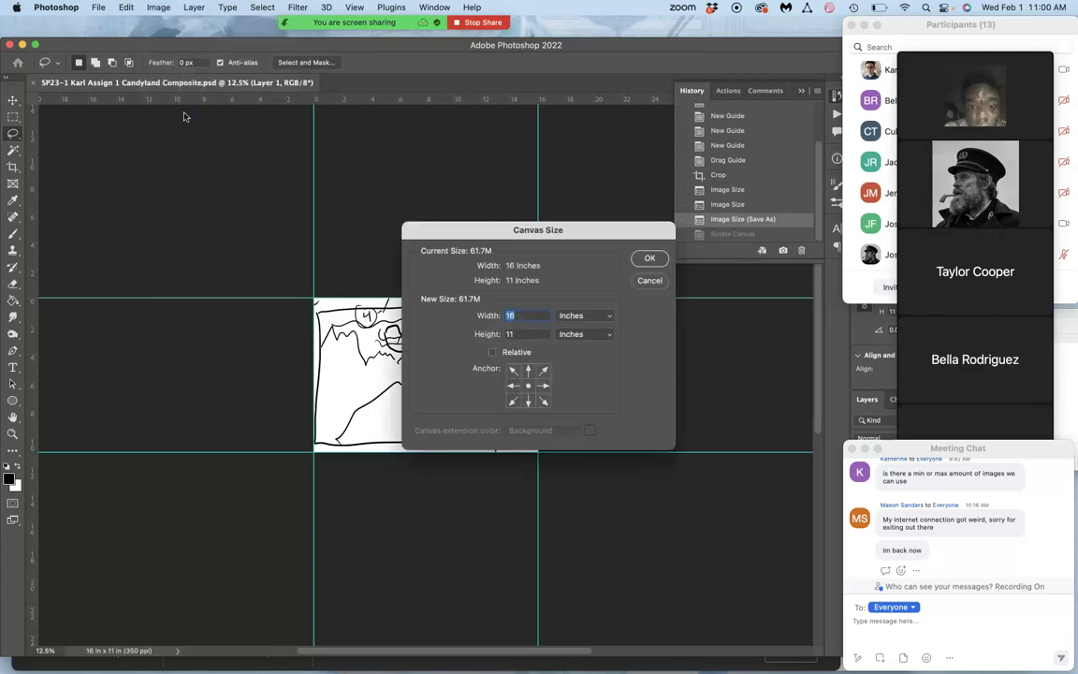
click(513, 316)
text(40)
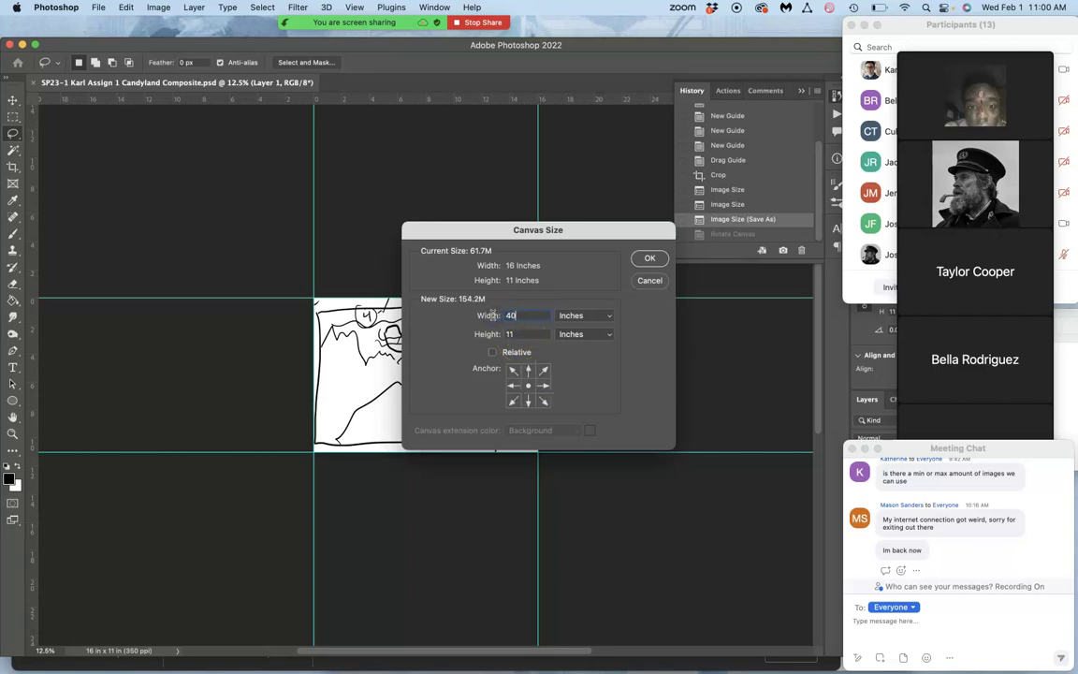
click(496, 333)
text(30)
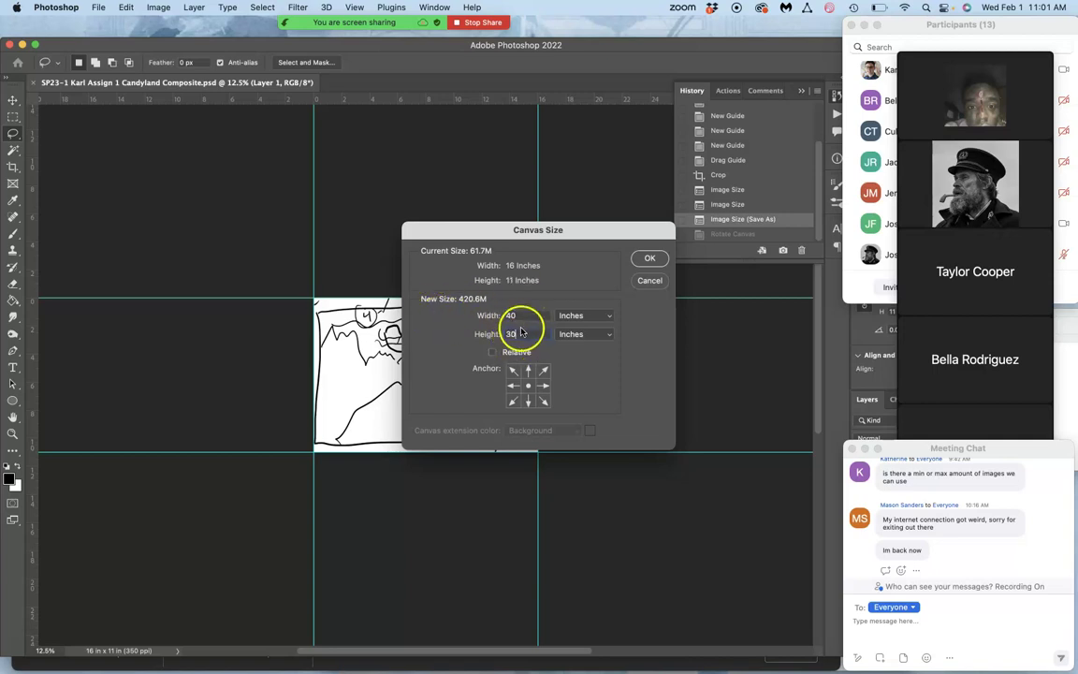
click(522, 331)
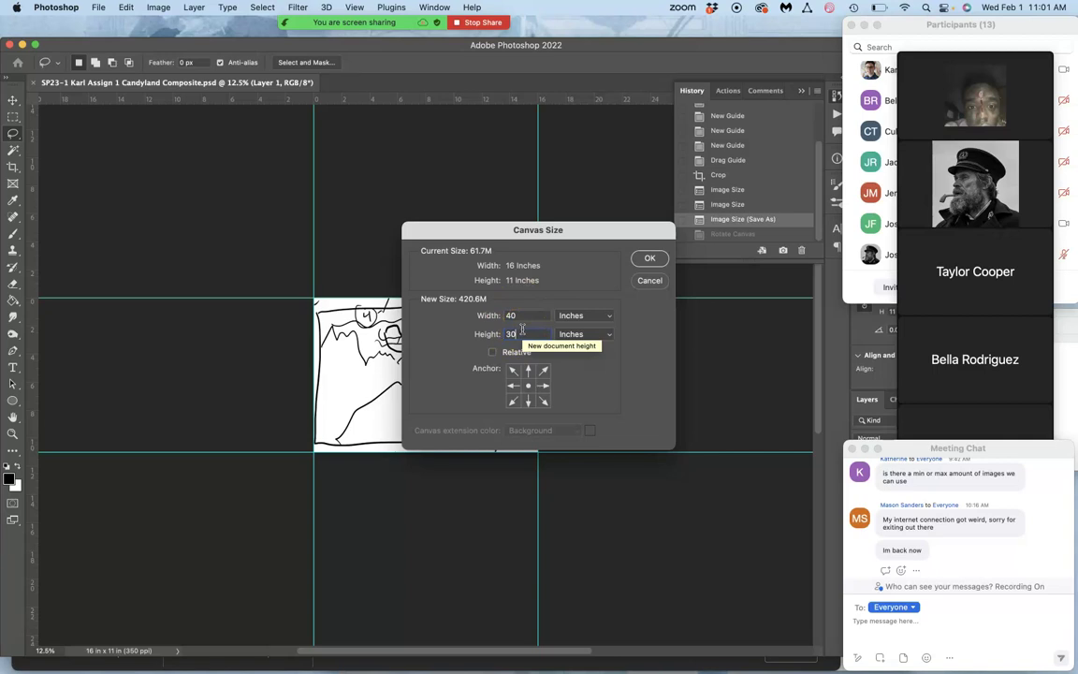
double_click(526, 333)
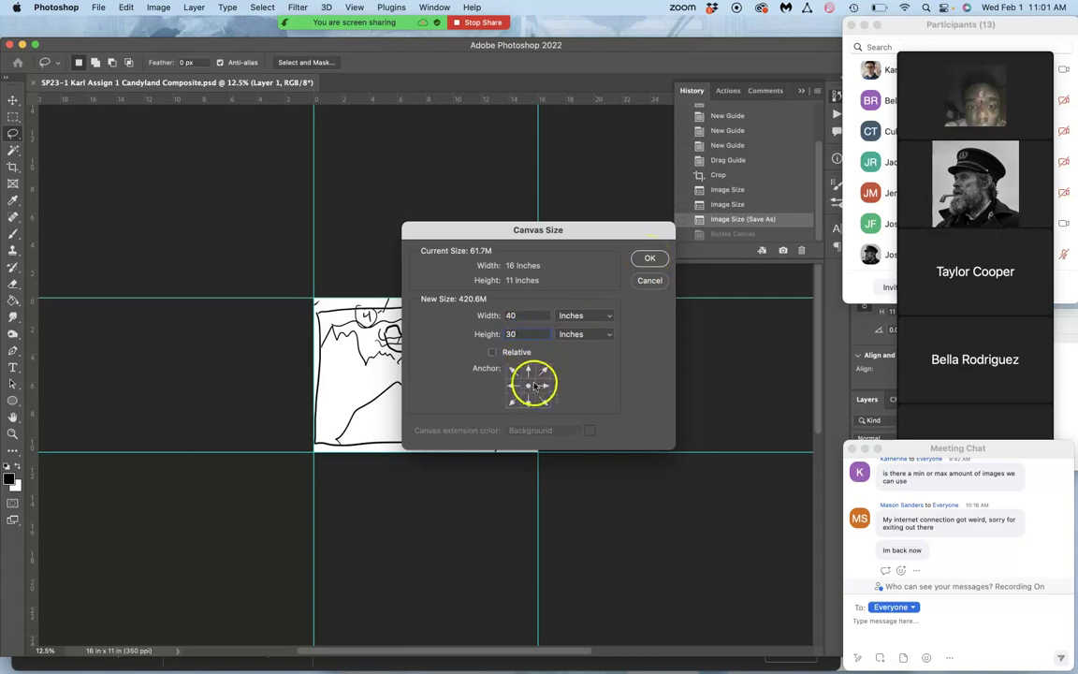
click(644, 258)
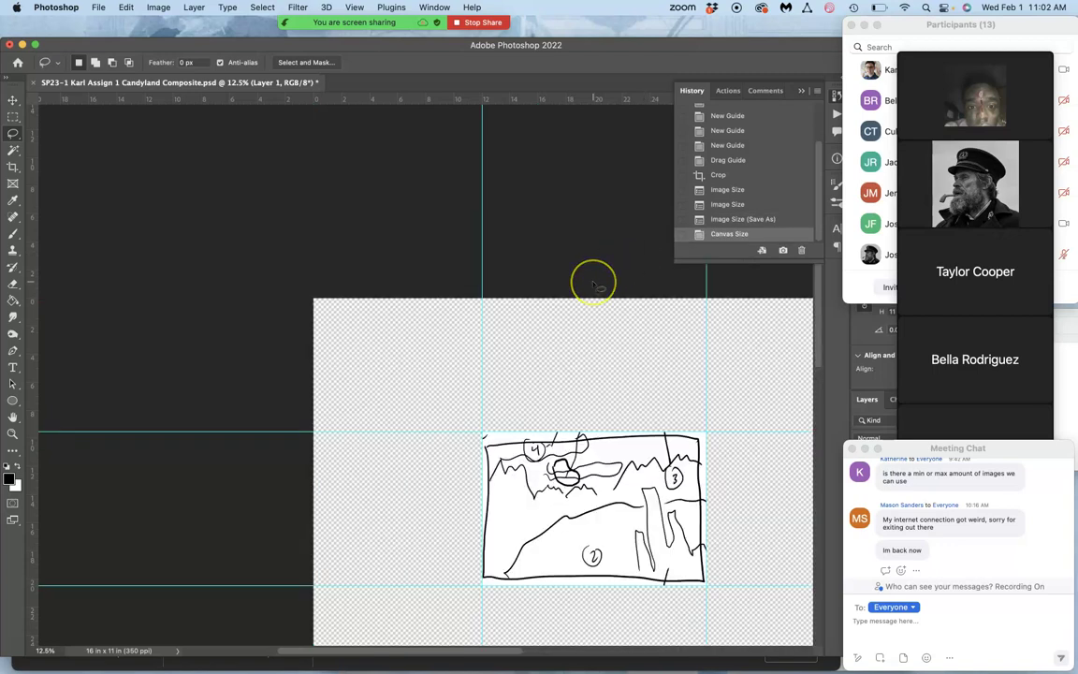
- Fit the 40 × 30 inch canvas on screen and resize the Photoshop window so the side panels show
key(super+0)
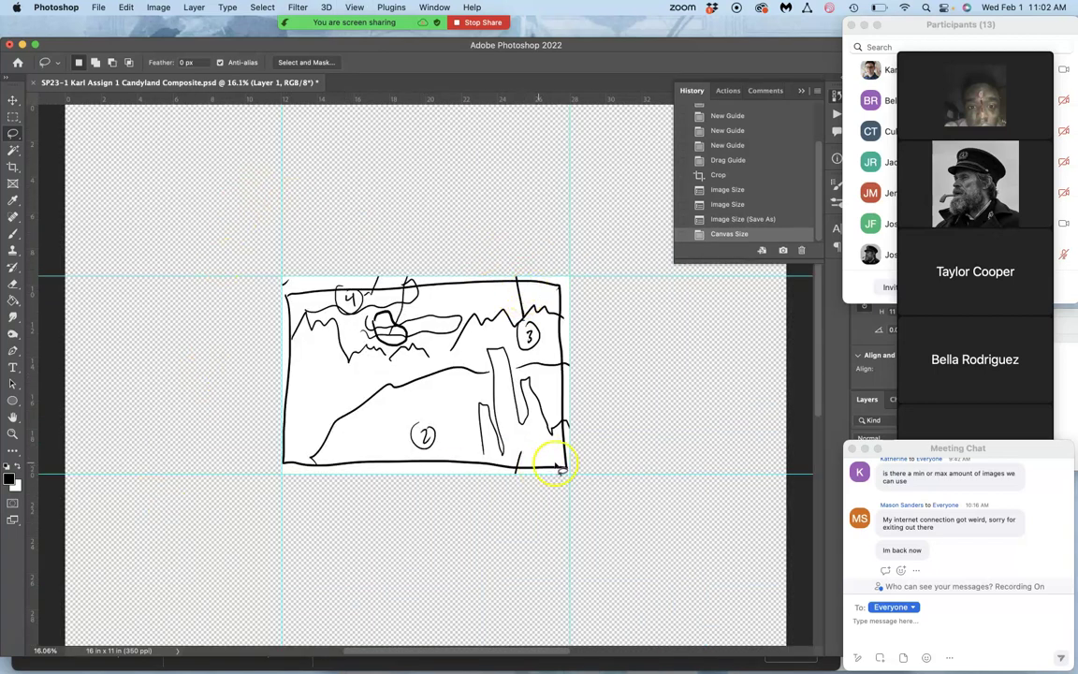
drag(897, 445, 924, 484)
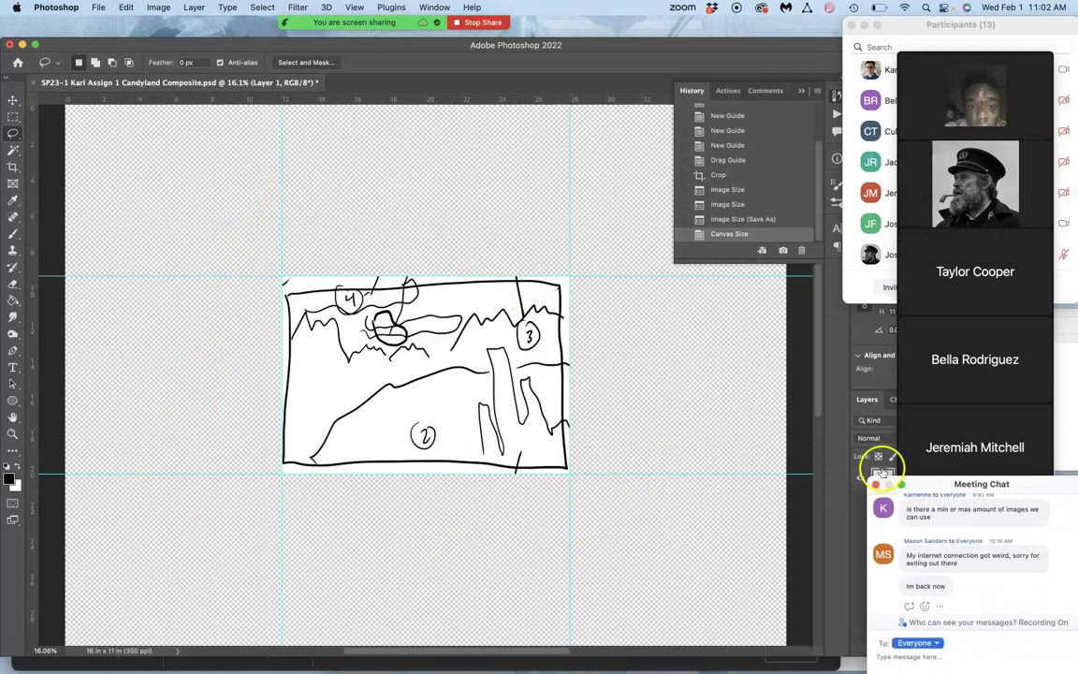
drag(770, 45, 767, 44)
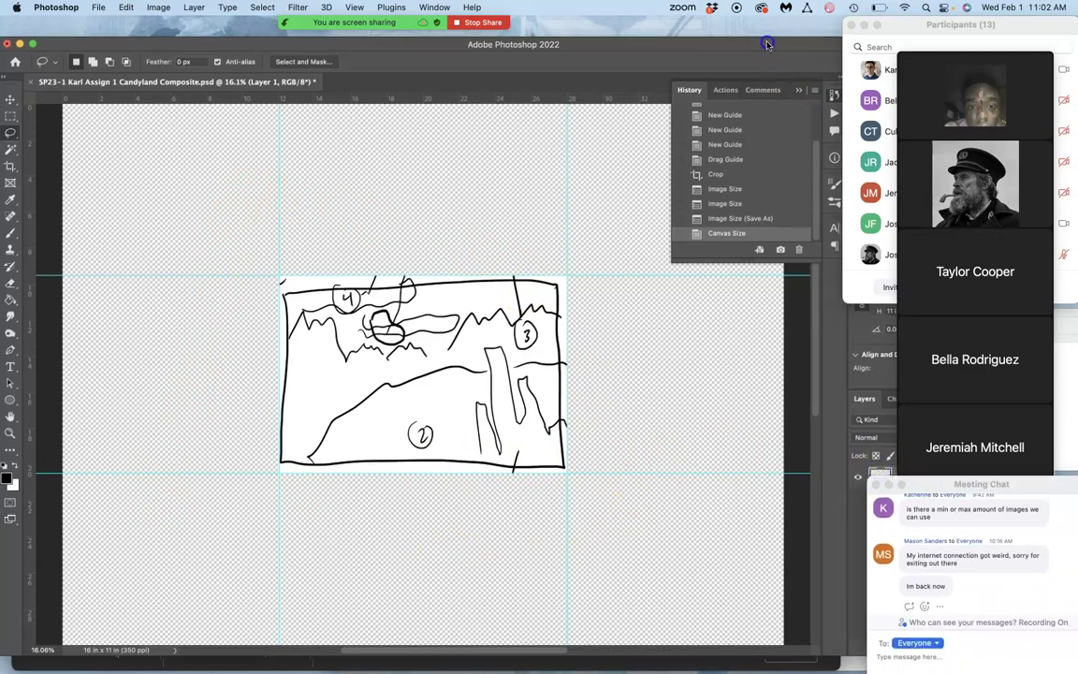
double_click(767, 44)
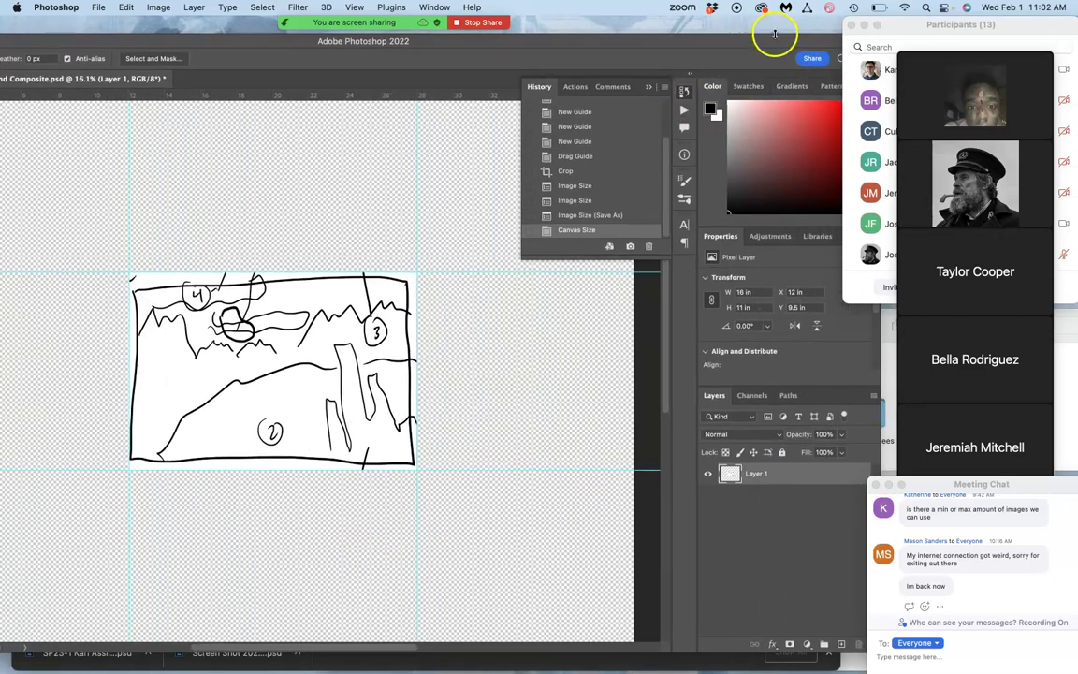
double_click(776, 35)
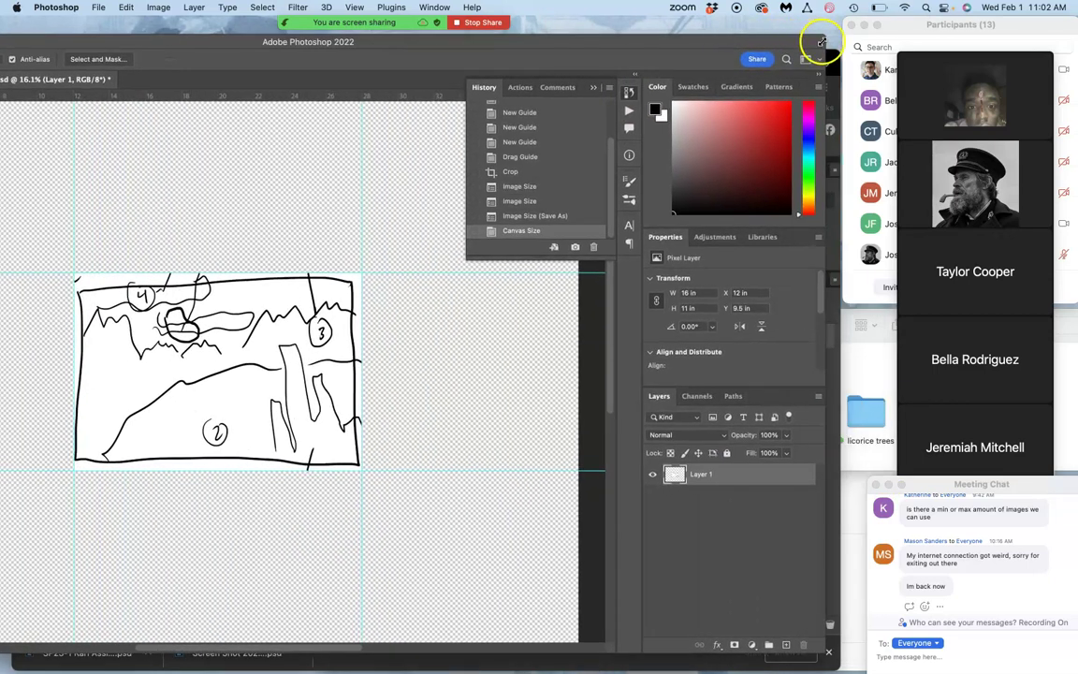
drag(821, 42, 656, 44)
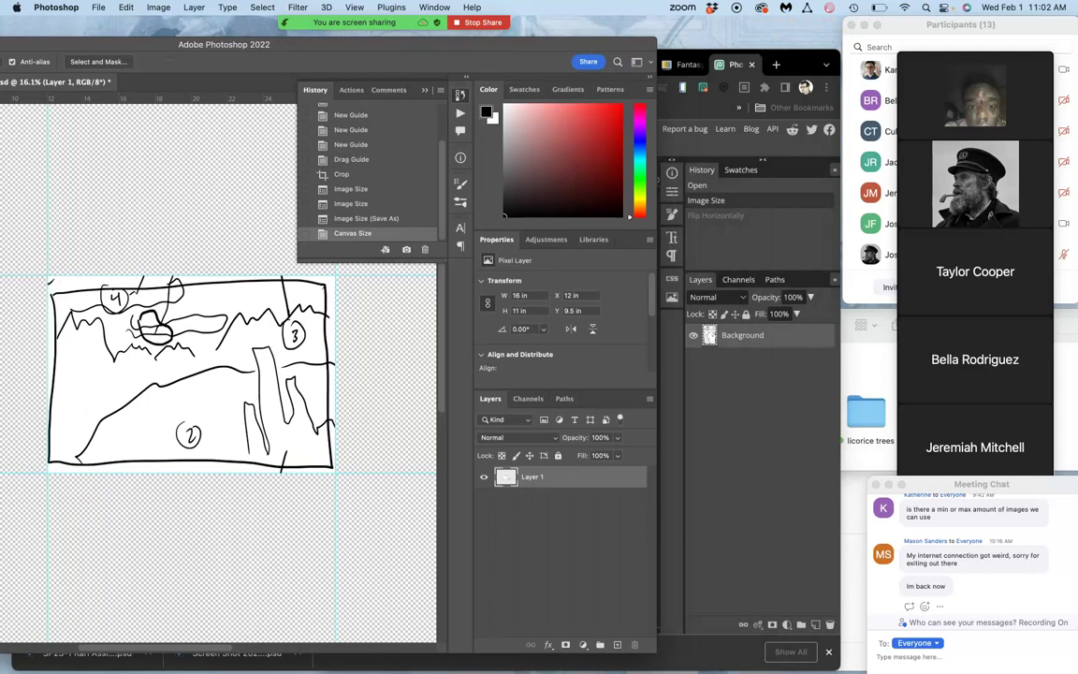
double_click(318, 39)
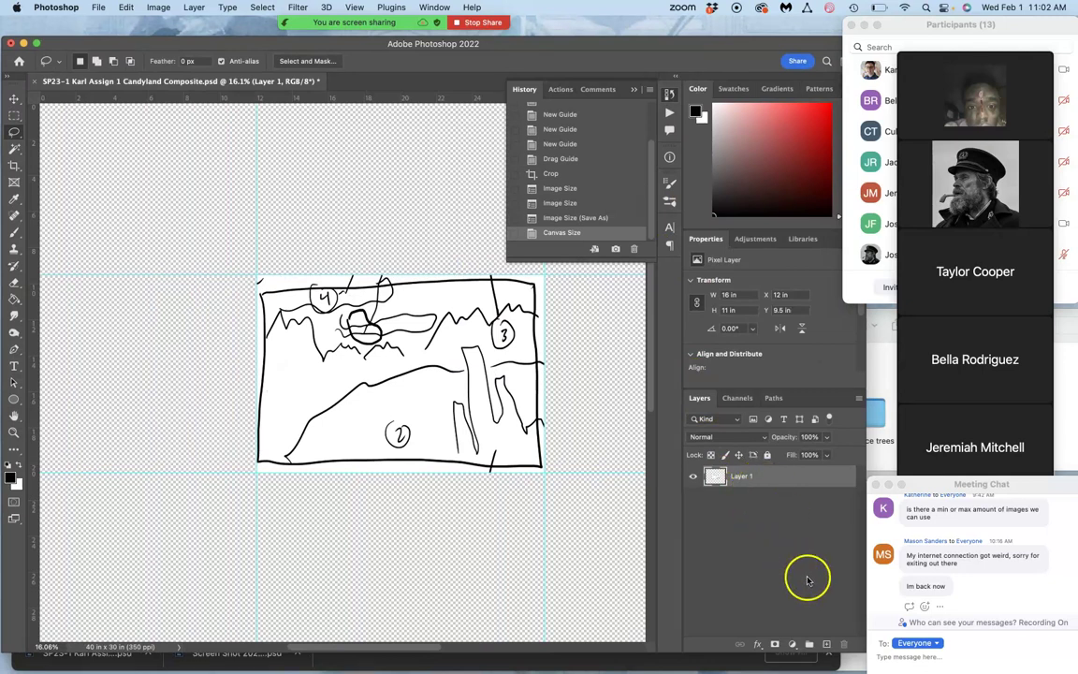
- Add a new layer and fill it with 50% Gray
click(826, 642)
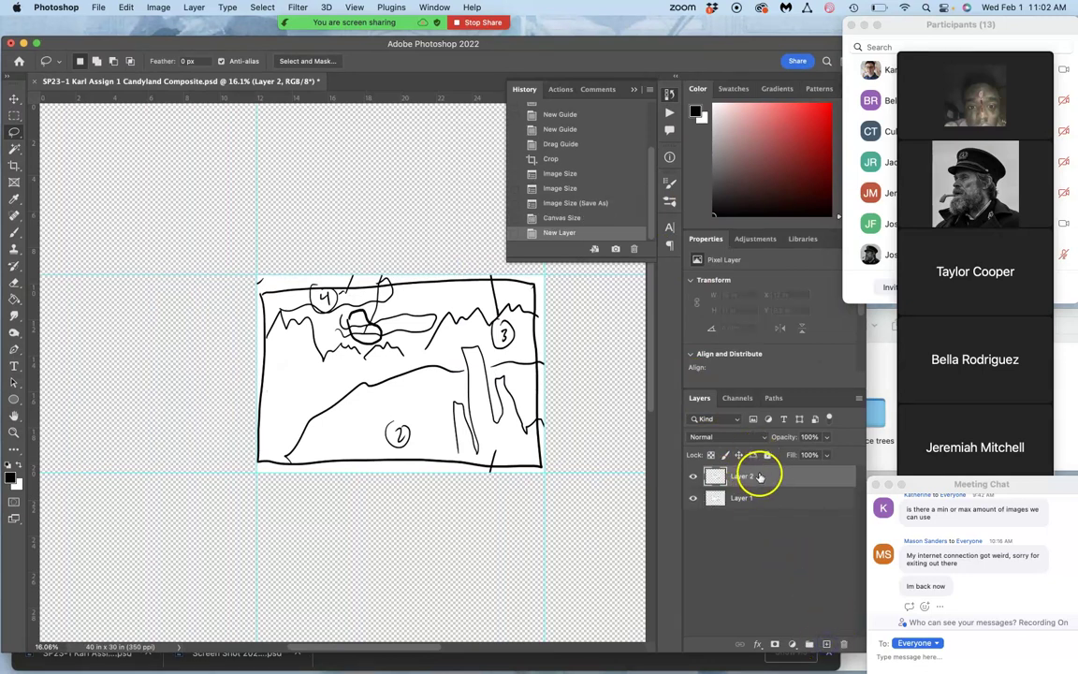
click(126, 7)
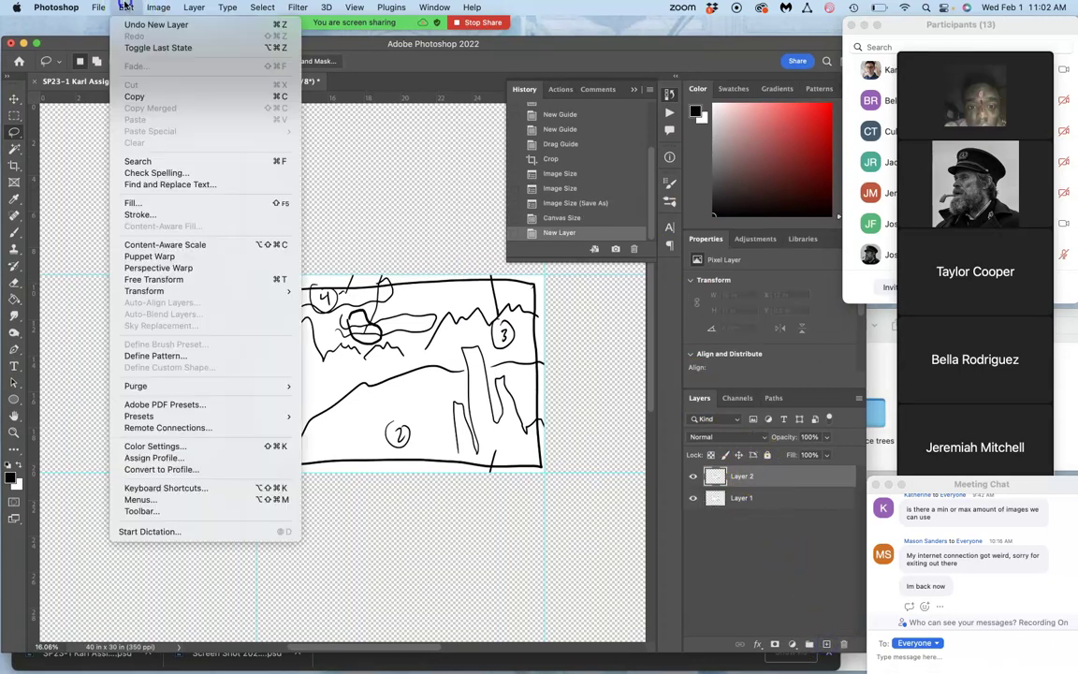
click(136, 203)
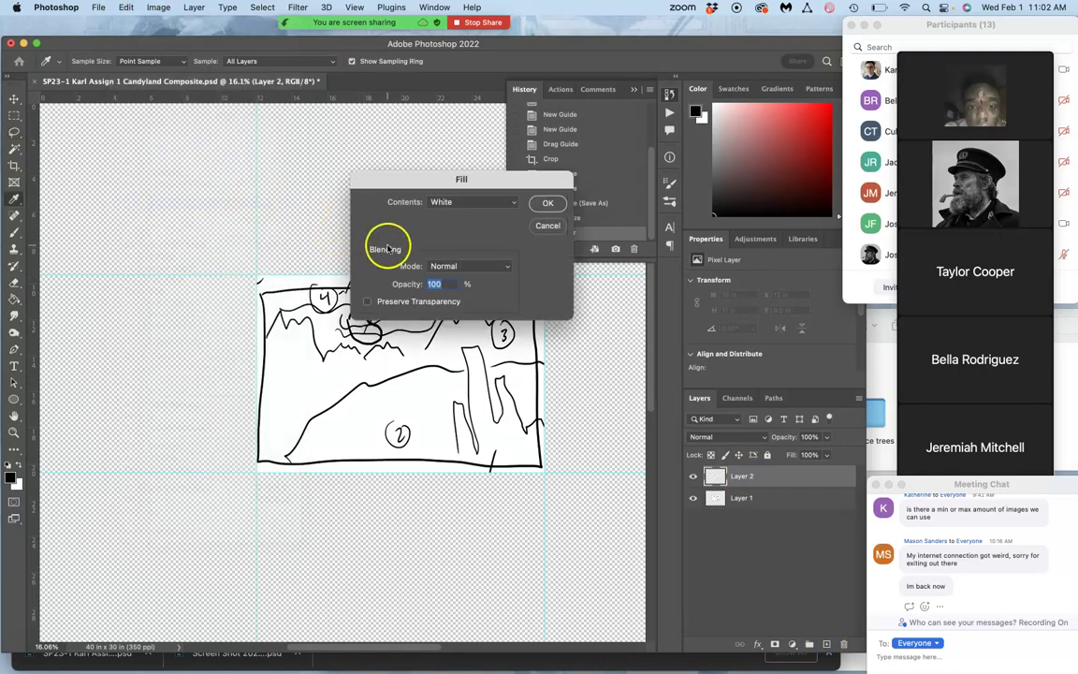
click(472, 206)
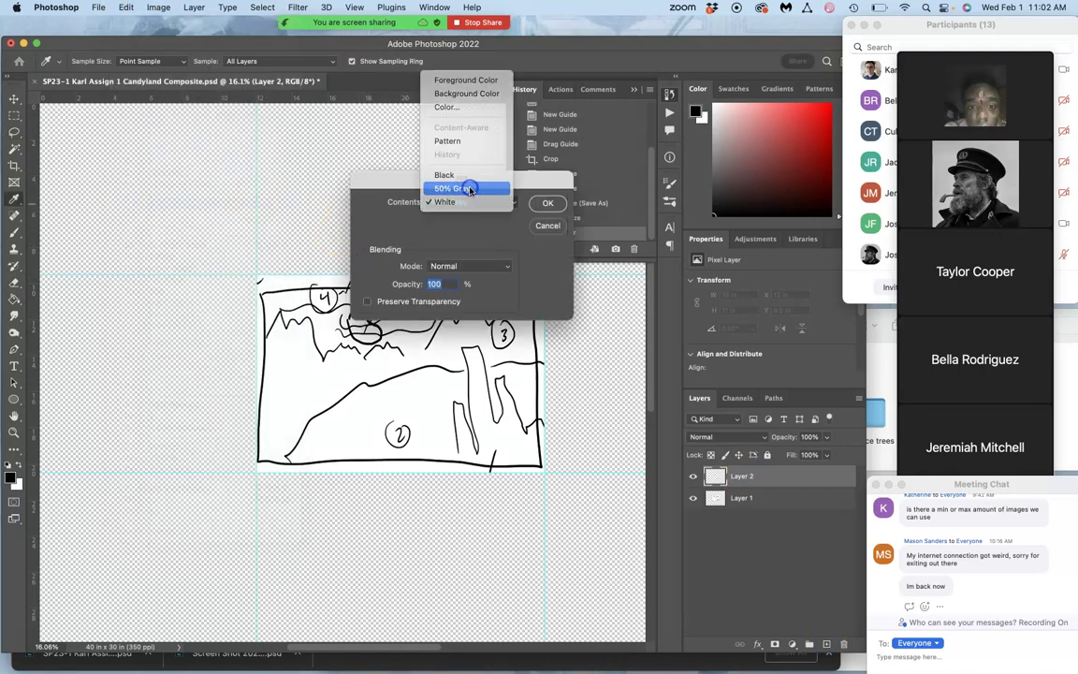
click(466, 187)
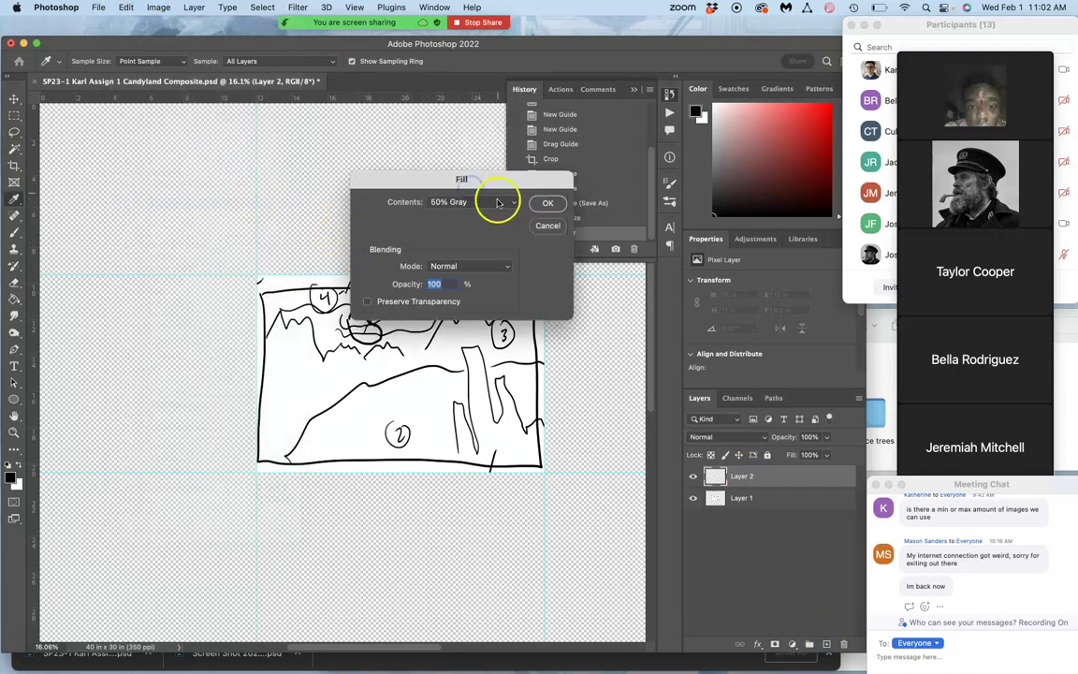
click(548, 203)
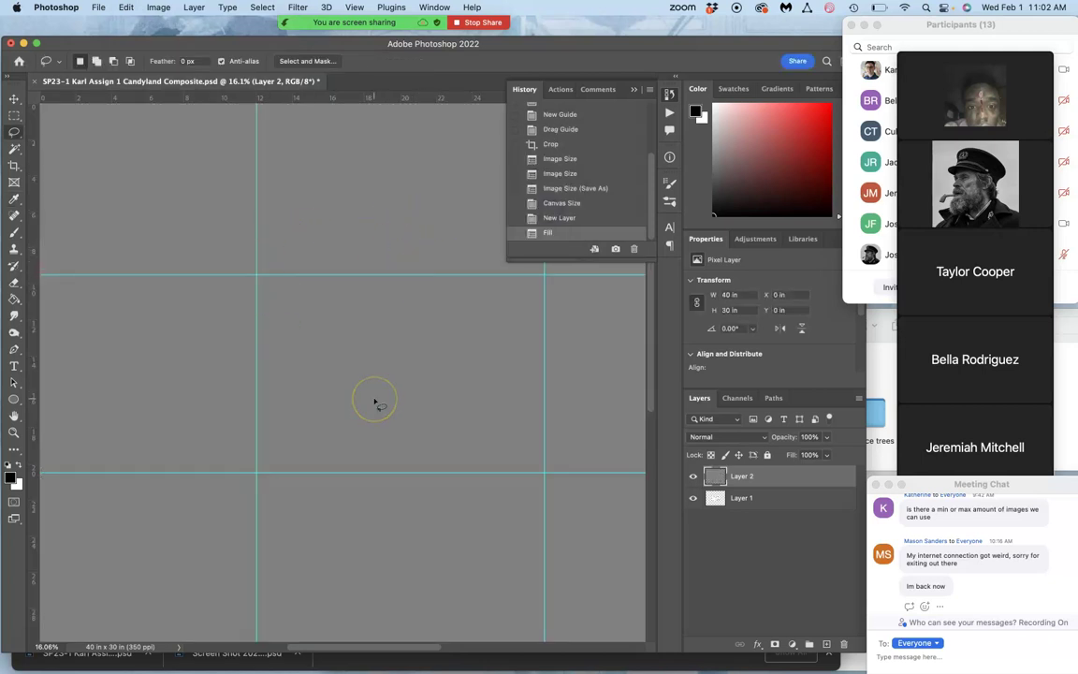
- Move the gray layer beneath the sketch layer and collapse the History panel
drag(760, 467, 757, 515)
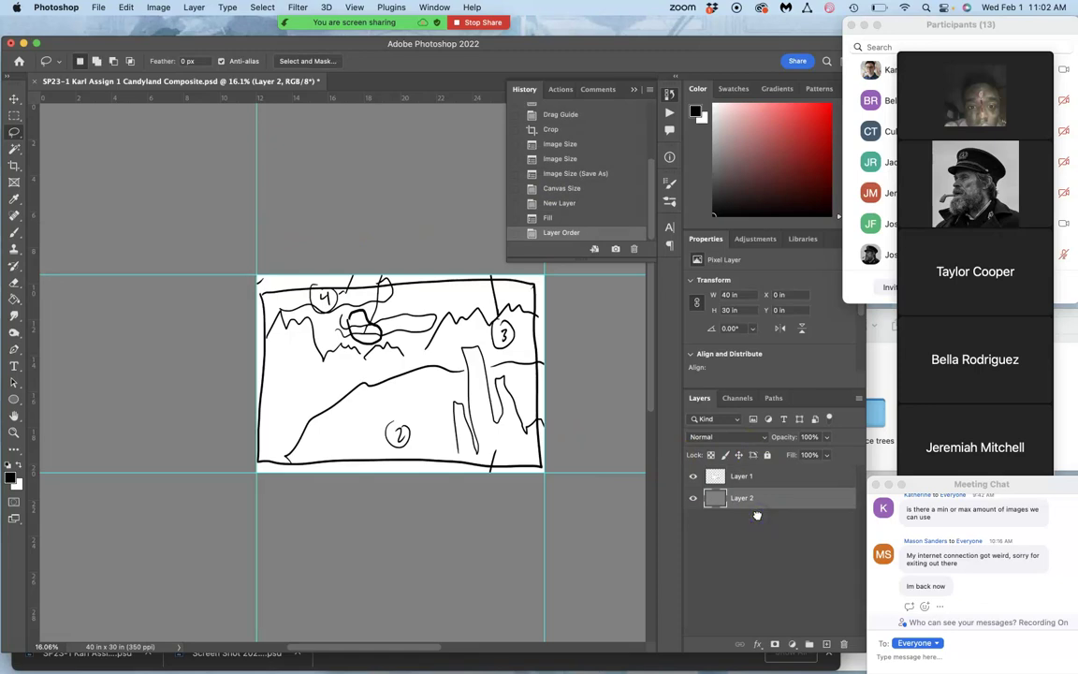
key(super+minus)
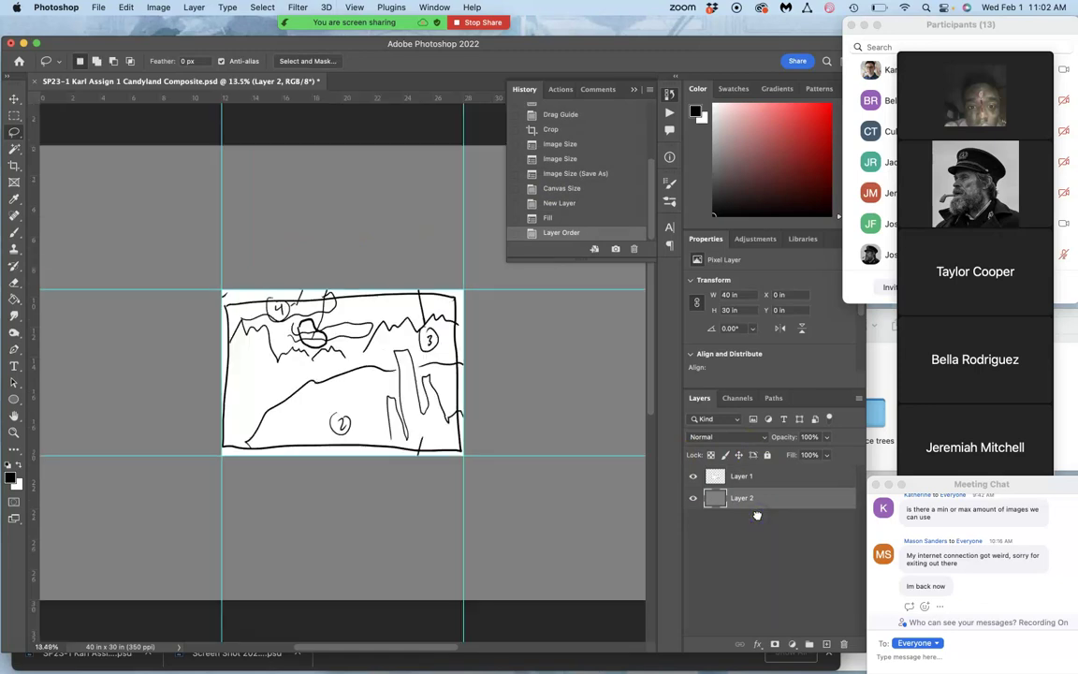
click(633, 90)
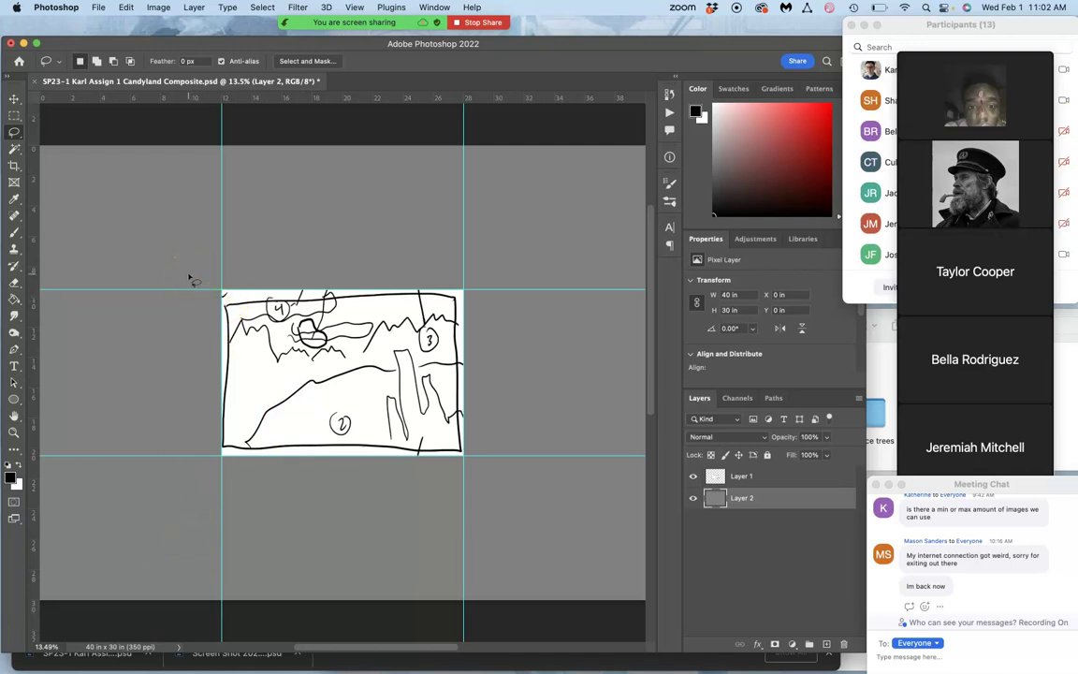
- Fill the layer under the sketch with 50% Gray again
click(126, 8)
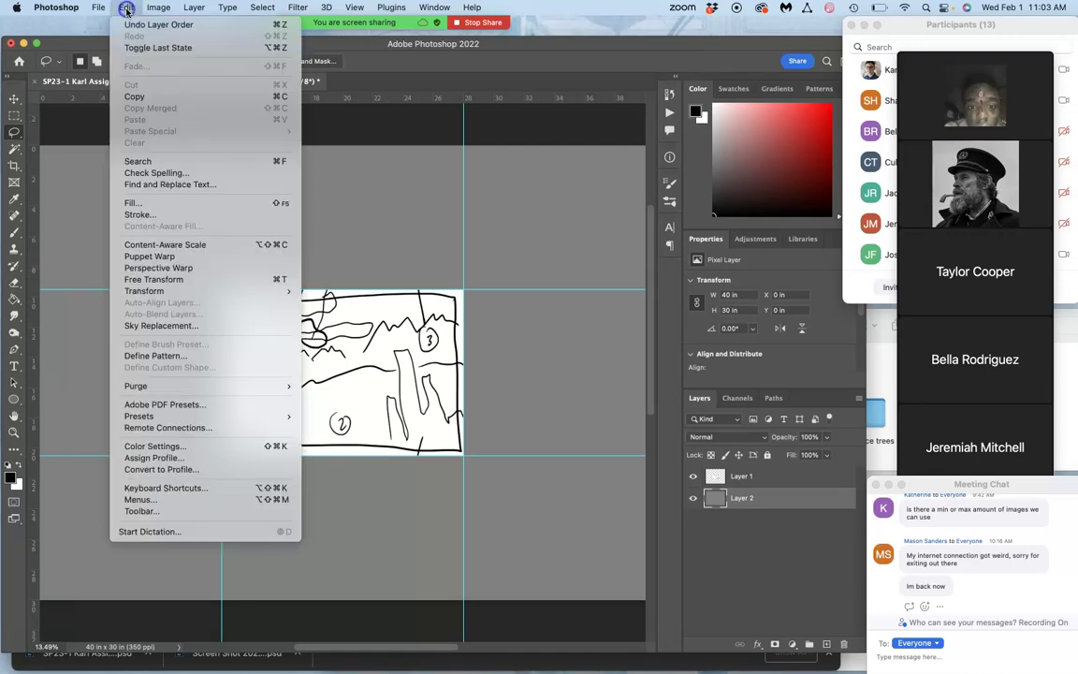
click(138, 202)
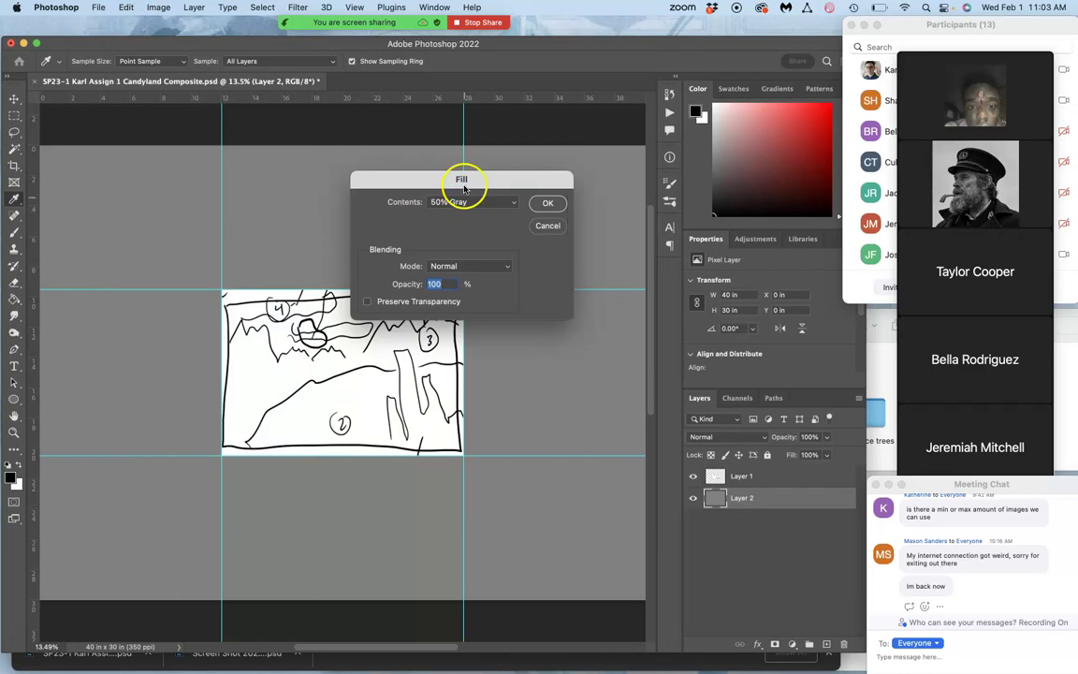
click(477, 203)
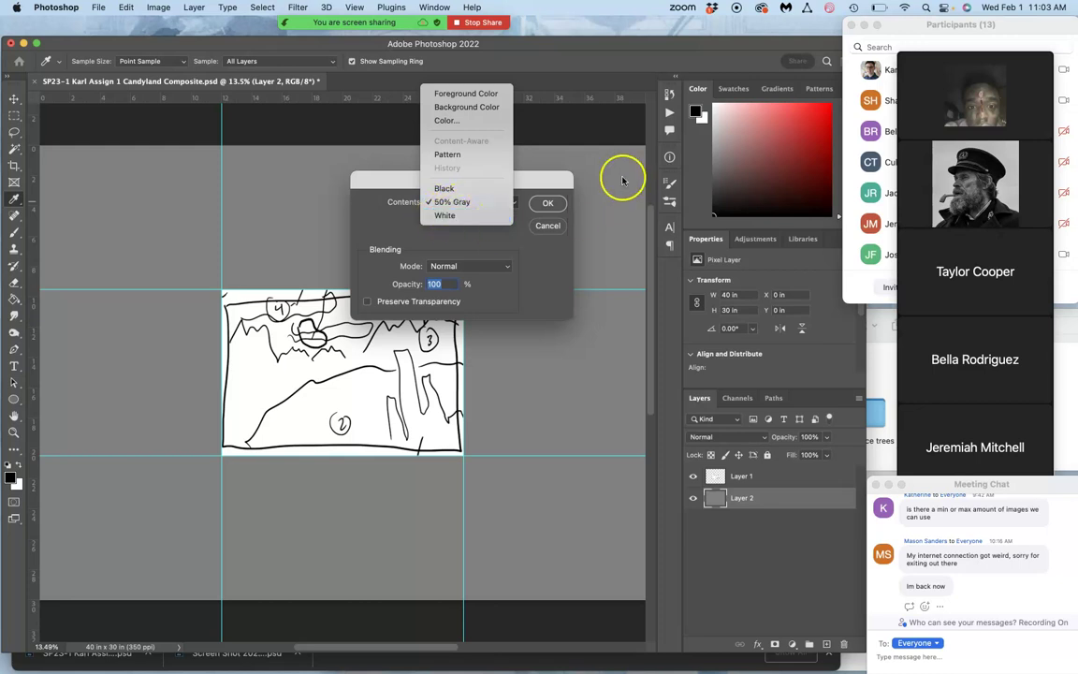
click(547, 204)
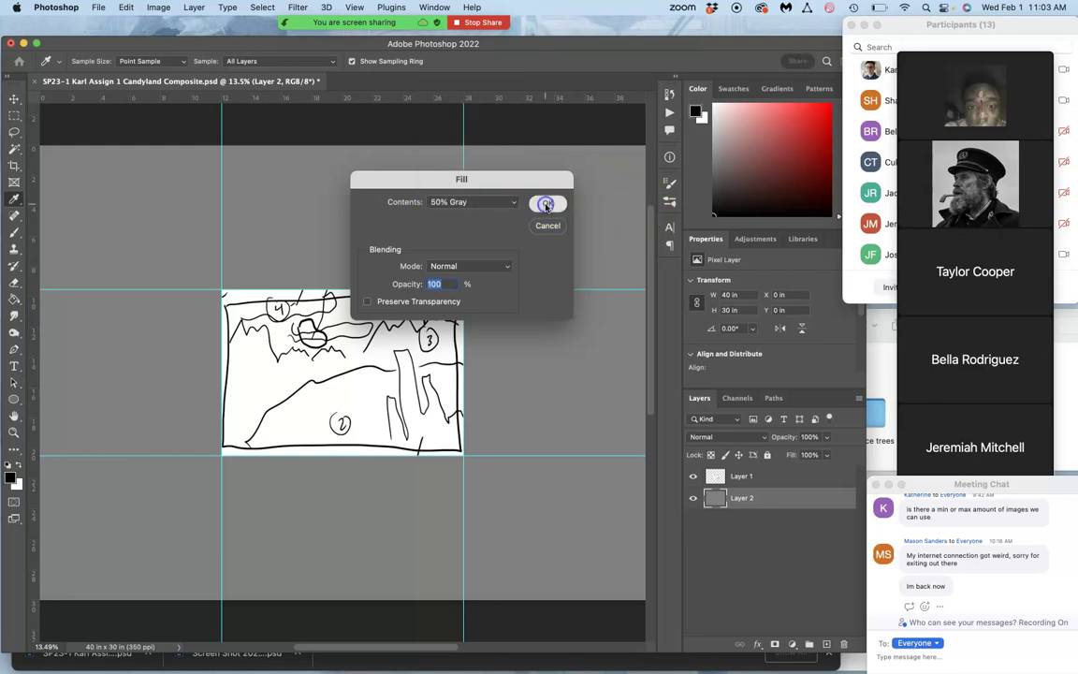
- Select Layer 1 and save the Candyland Composite document
key(l)
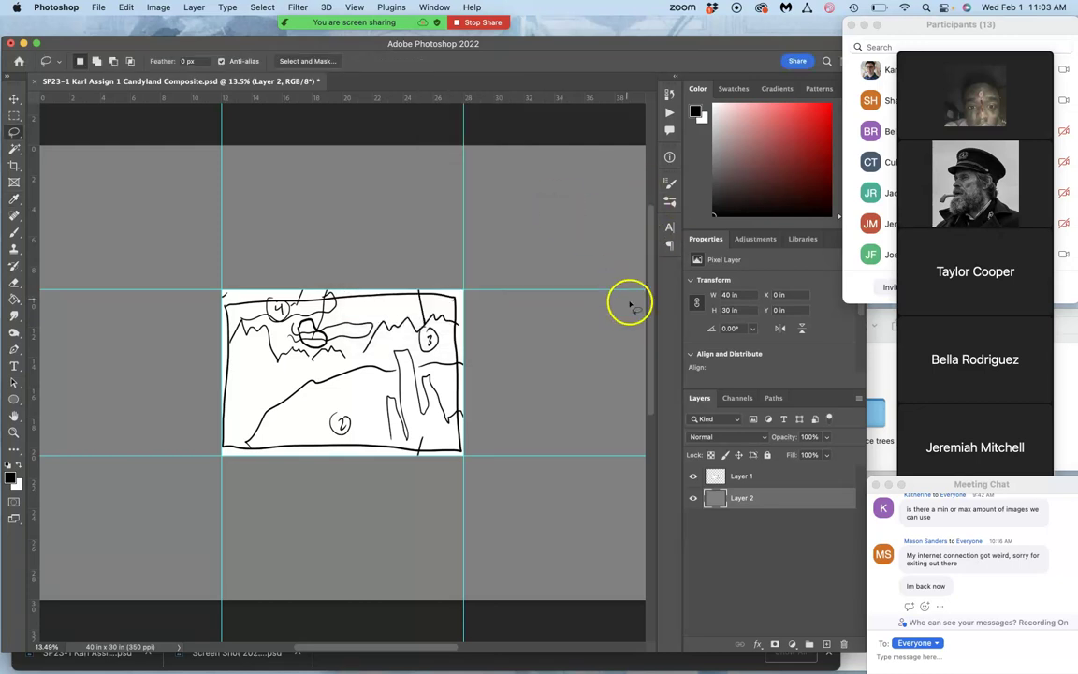
click(773, 478)
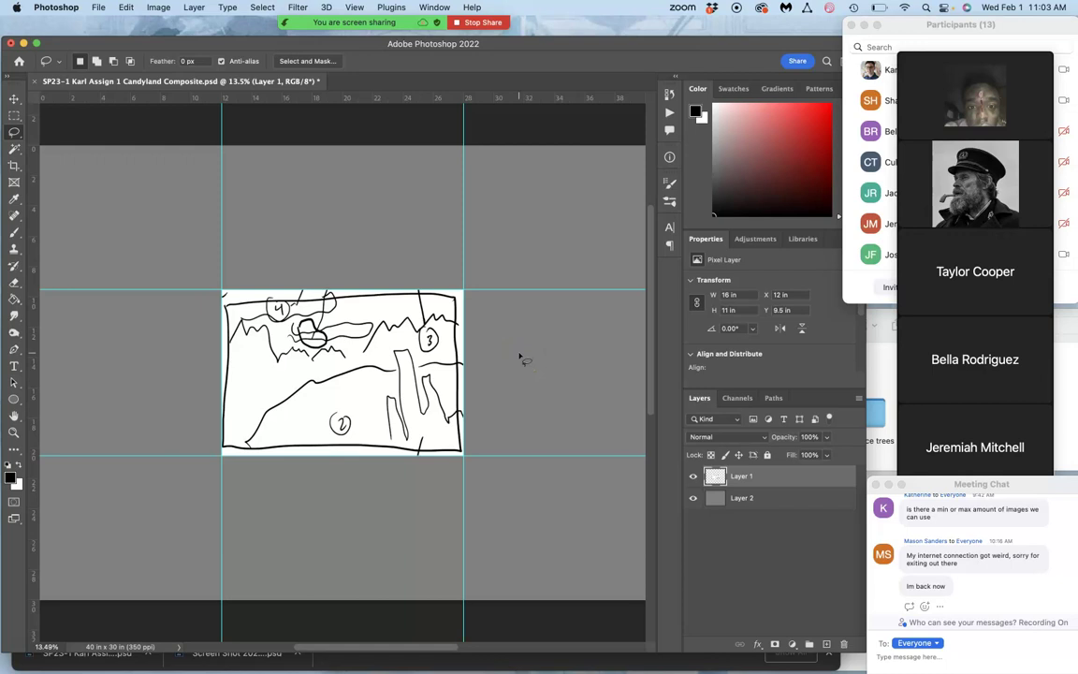
click(287, 237)
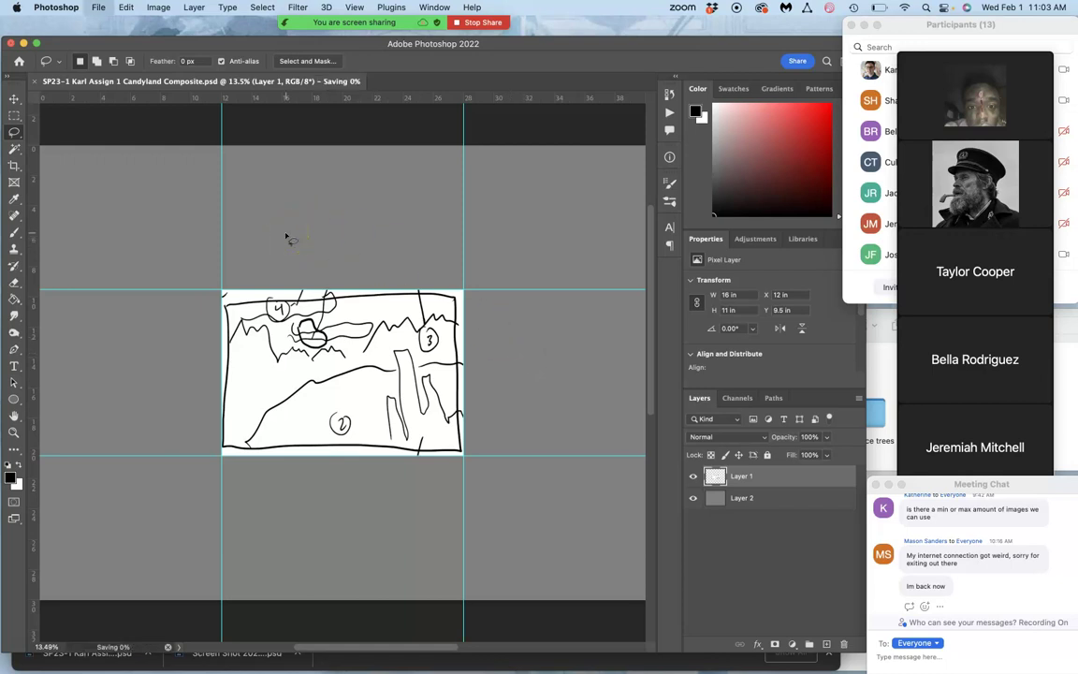
click(277, 142)
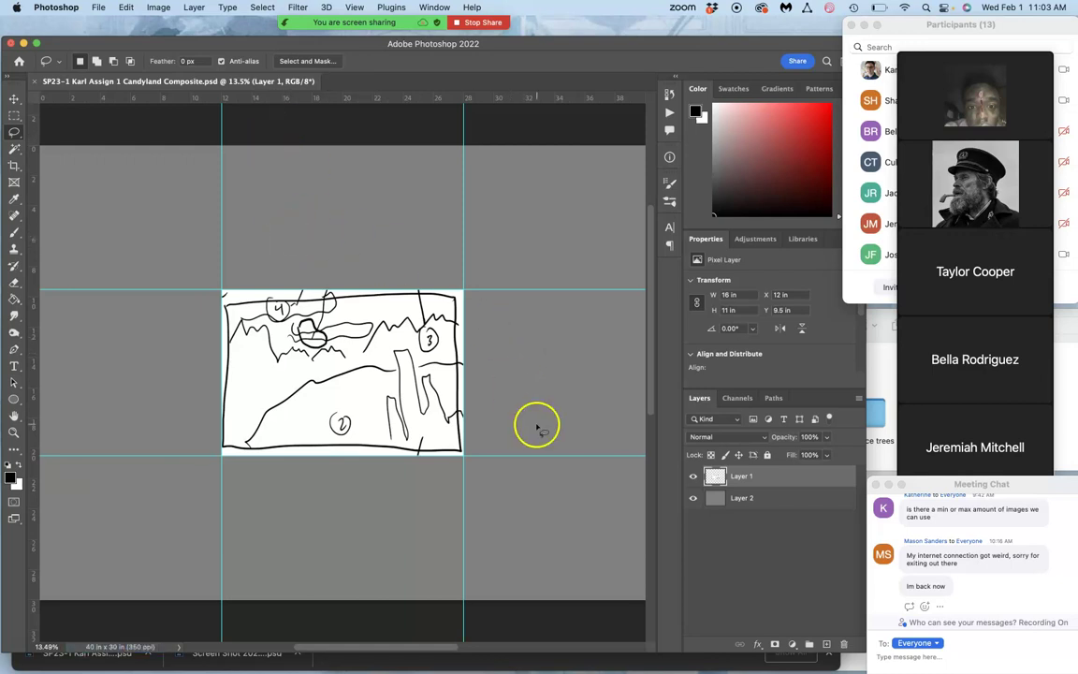
- Resize the sketch in Photopea to 8 inches wide at 350 DPI (8 × 11.87 inches)
click(496, 645)
click(506, 283)
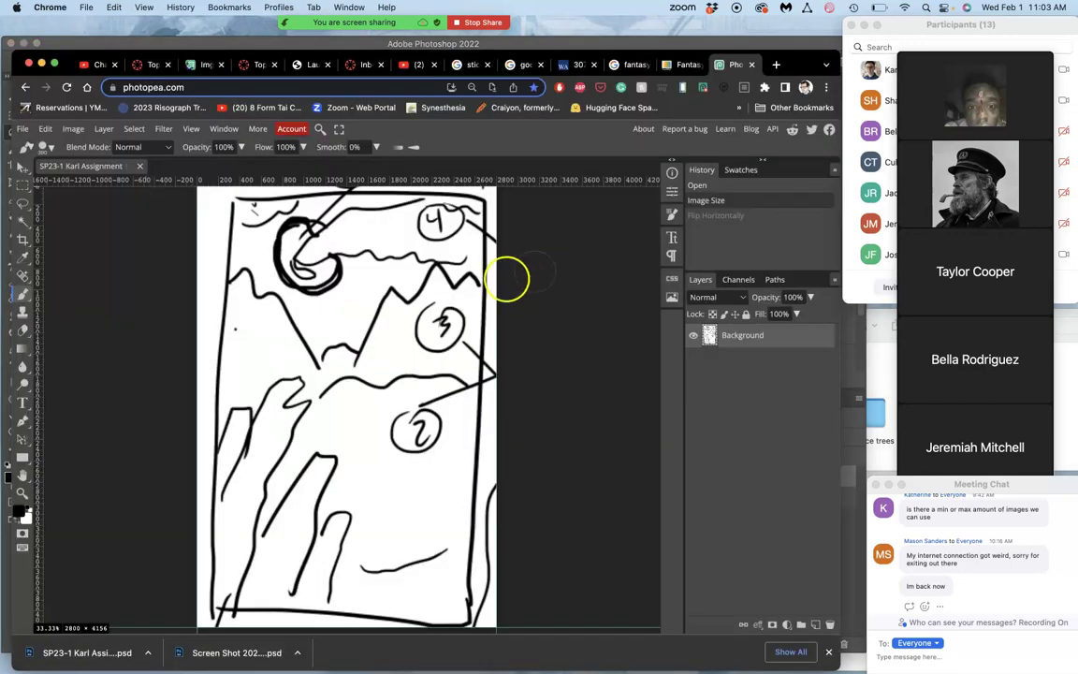
key(super+minus)
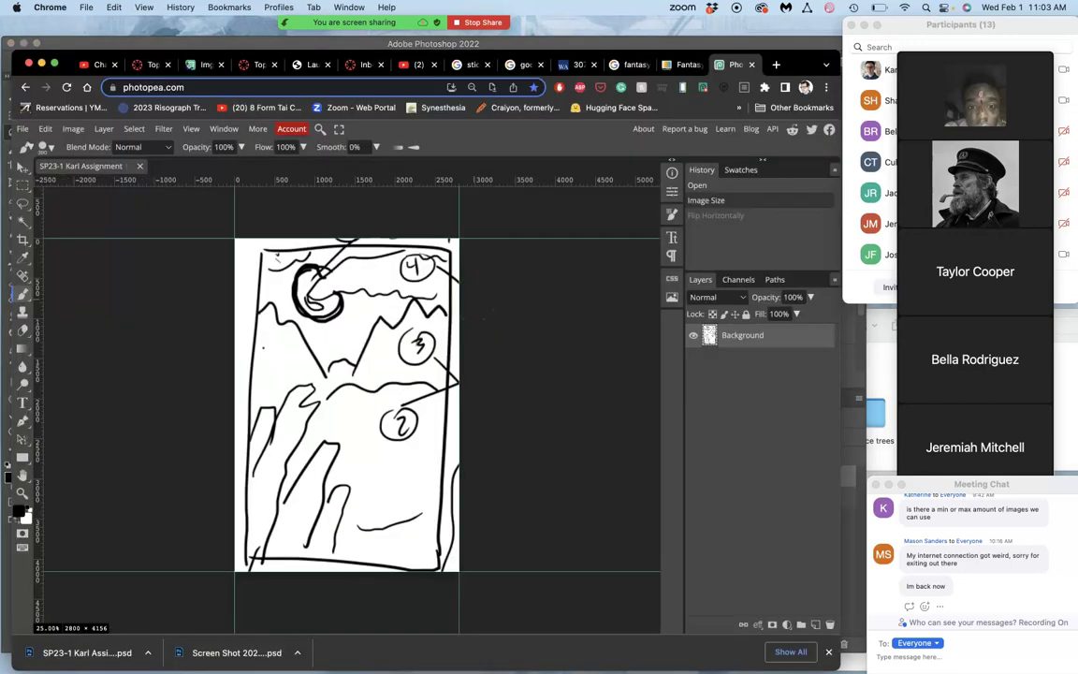
click(72, 128)
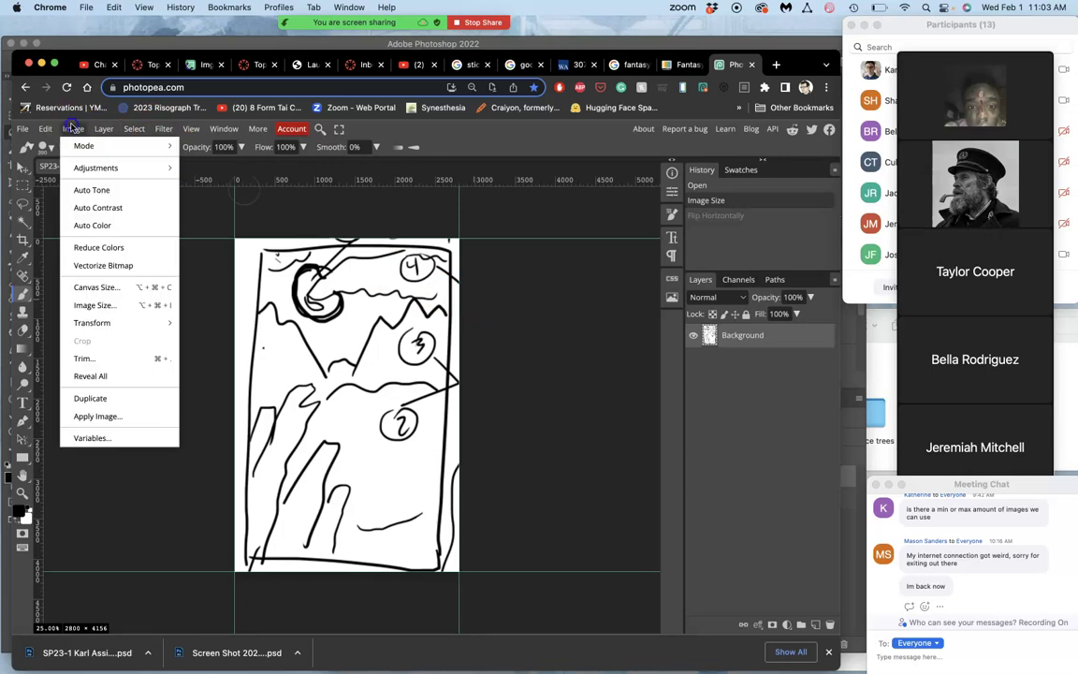
click(103, 305)
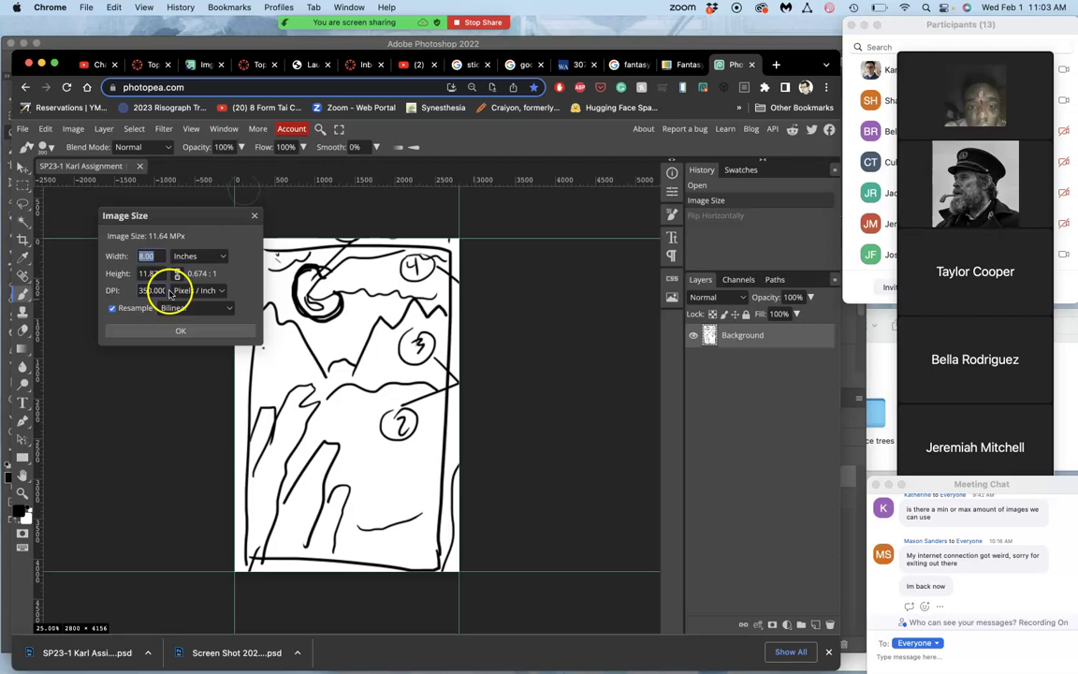
click(178, 329)
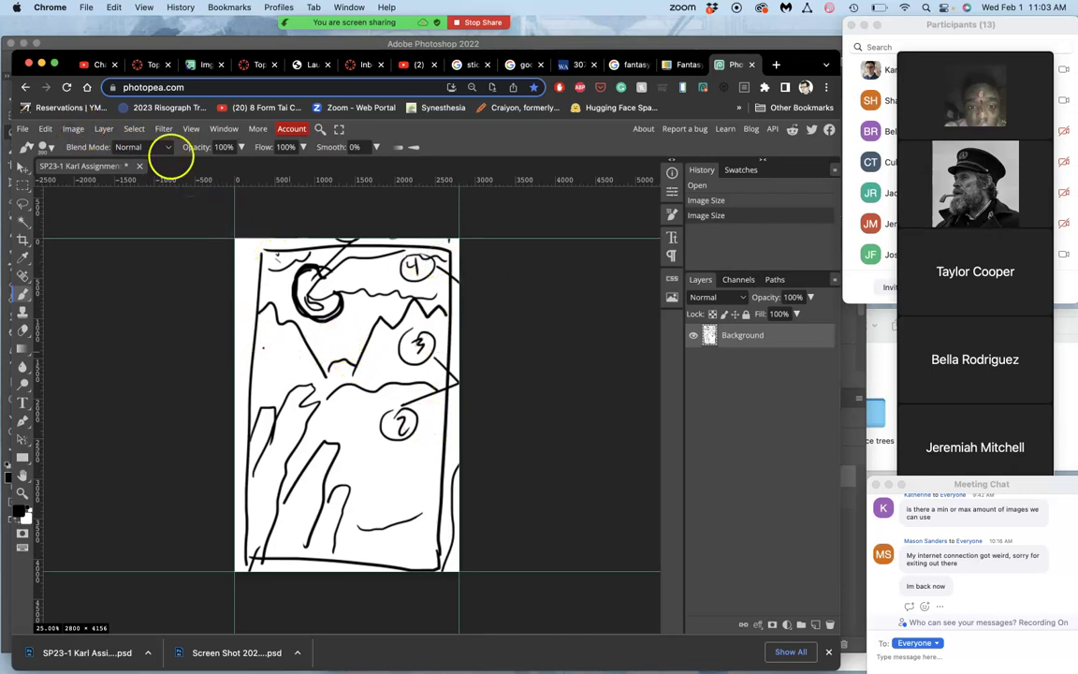
- Set the Photopea canvas to 30 × 40 inches (10500 × 14000 px) and fit it on screen
click(73, 129)
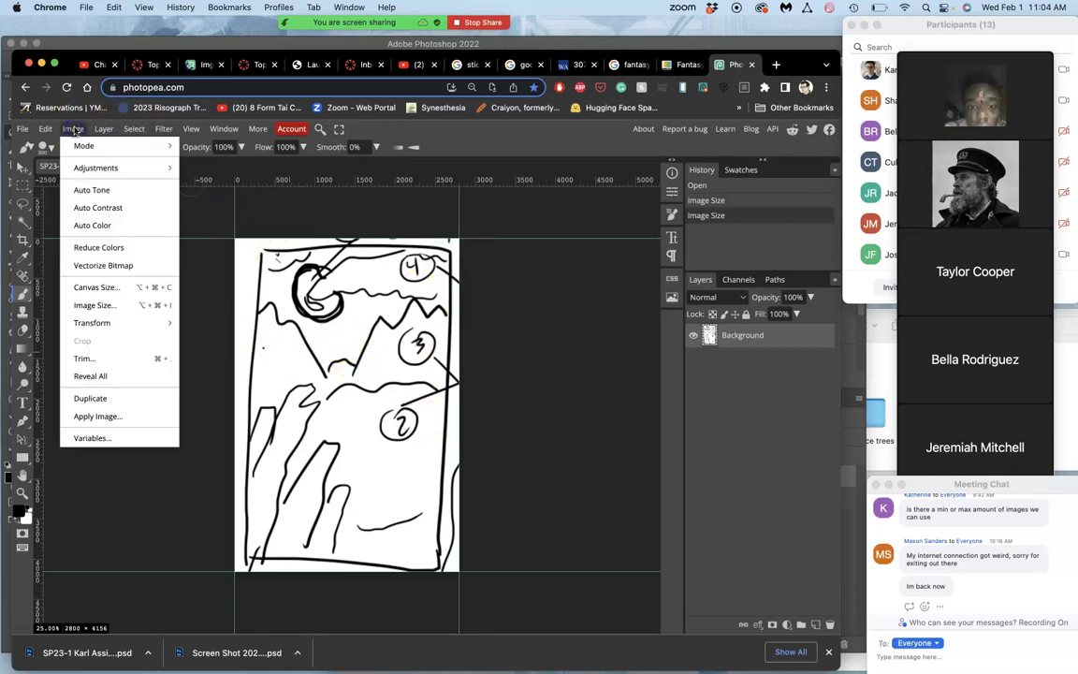
click(83, 288)
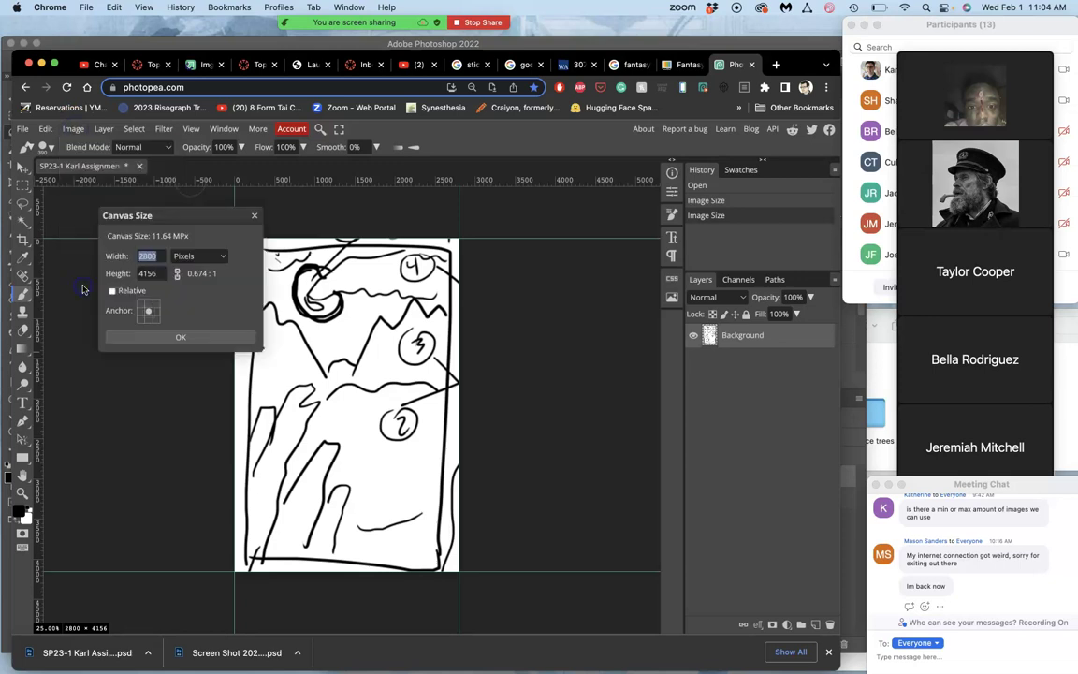
click(204, 258)
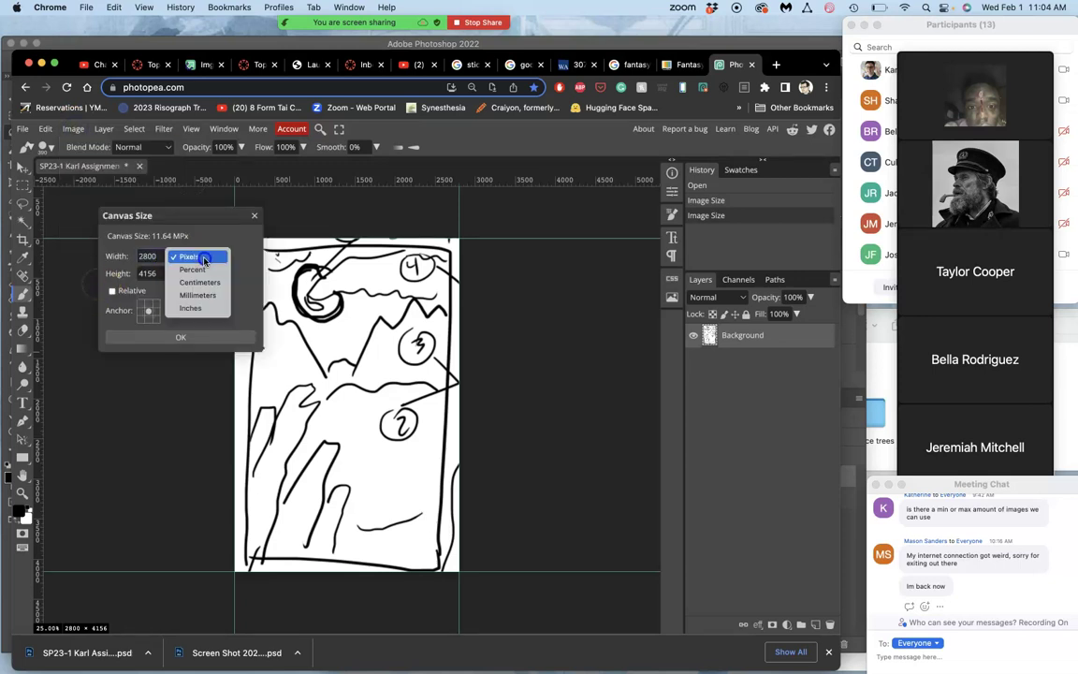
click(190, 308)
click(159, 259)
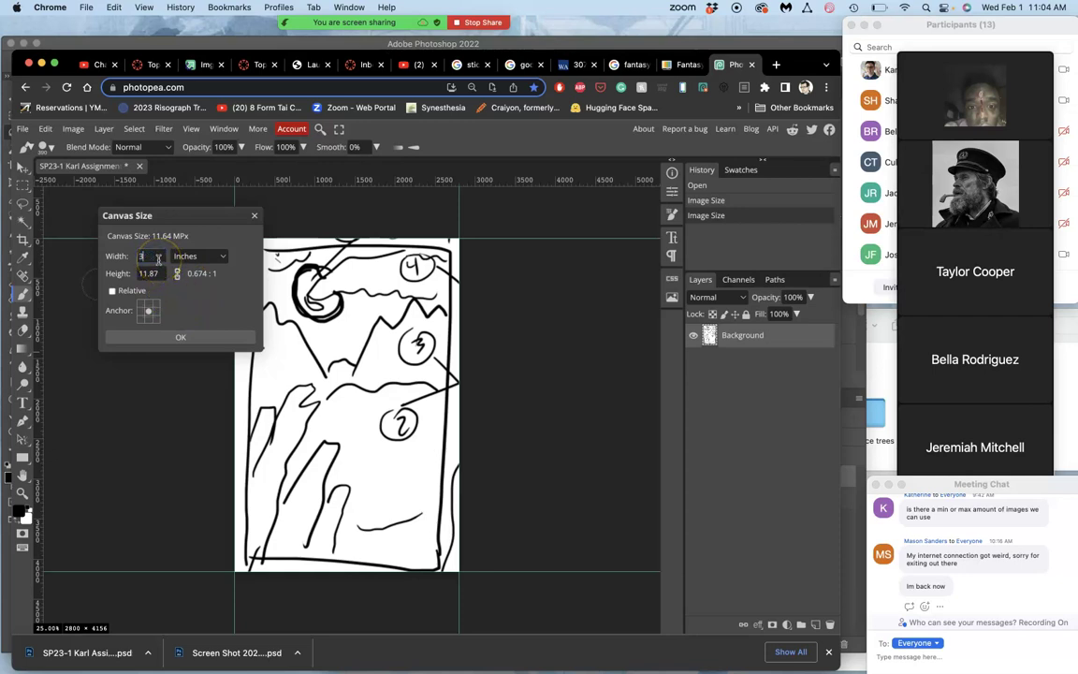
text(30)
click(150, 273)
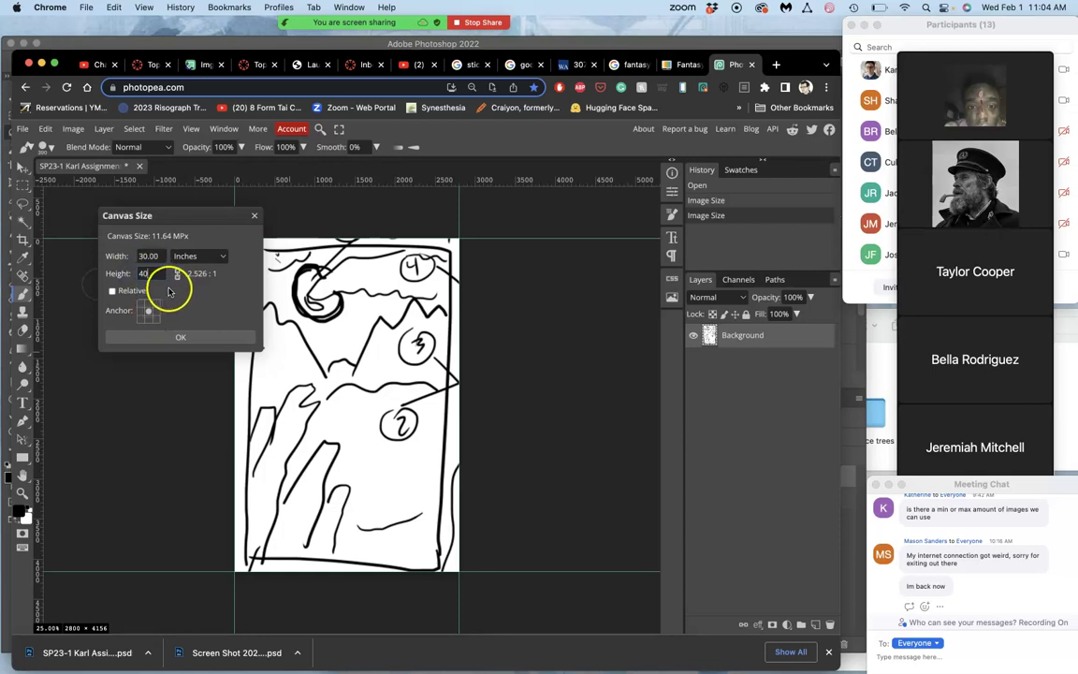
click(180, 338)
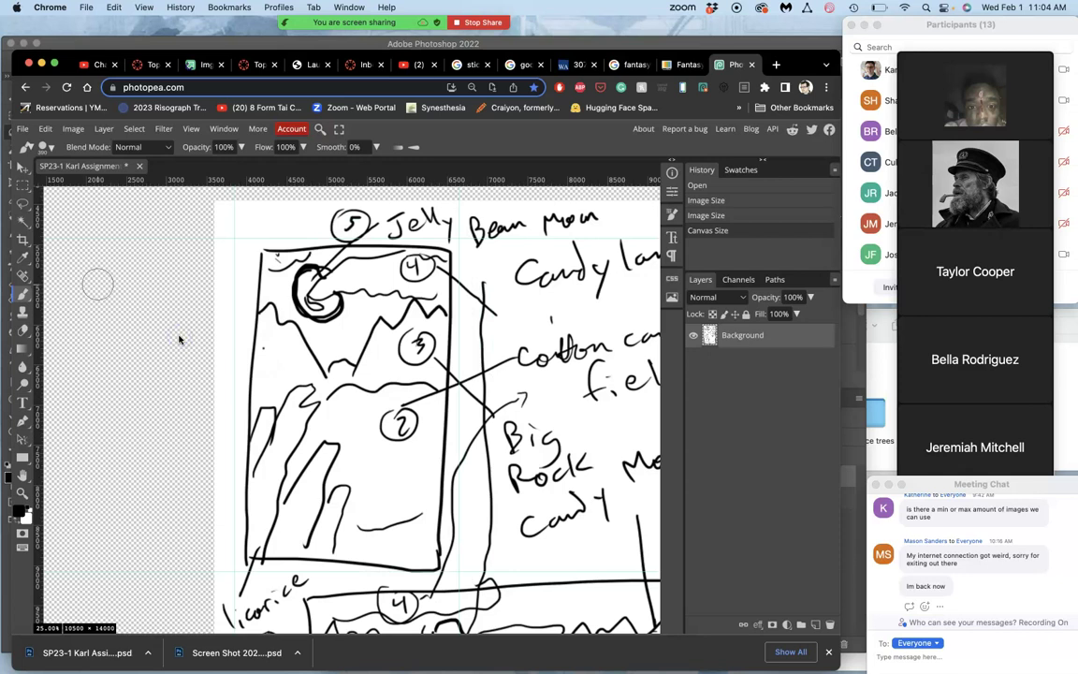
key(ctrl+0)
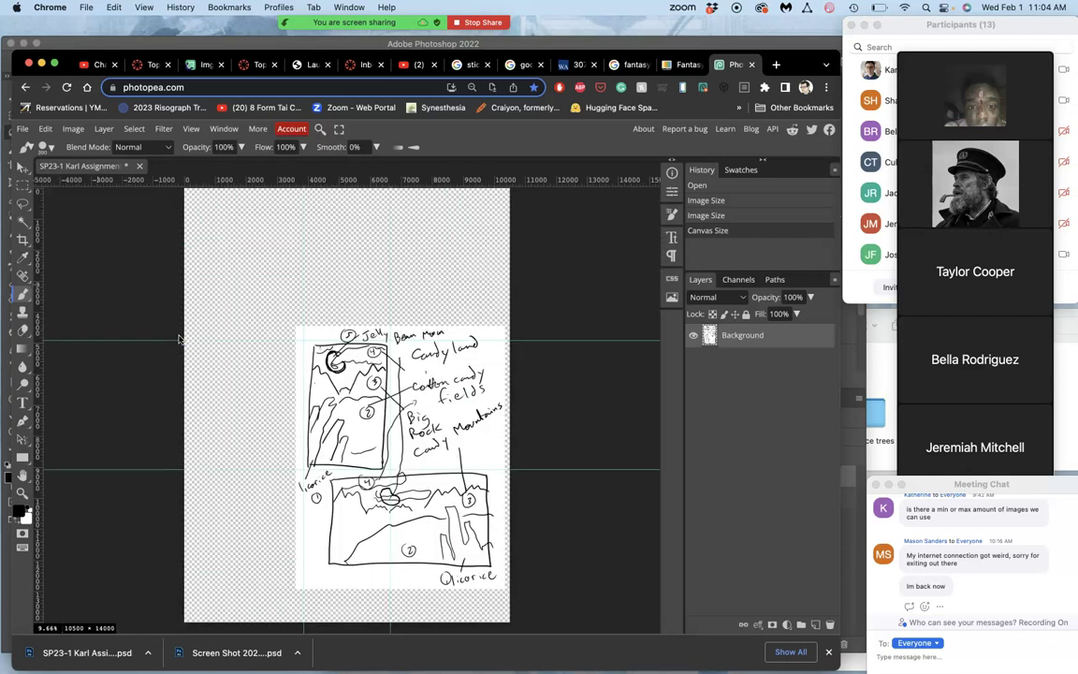
- Add a new Layer 1 in Photopea and fill it with solid gray
click(813, 625)
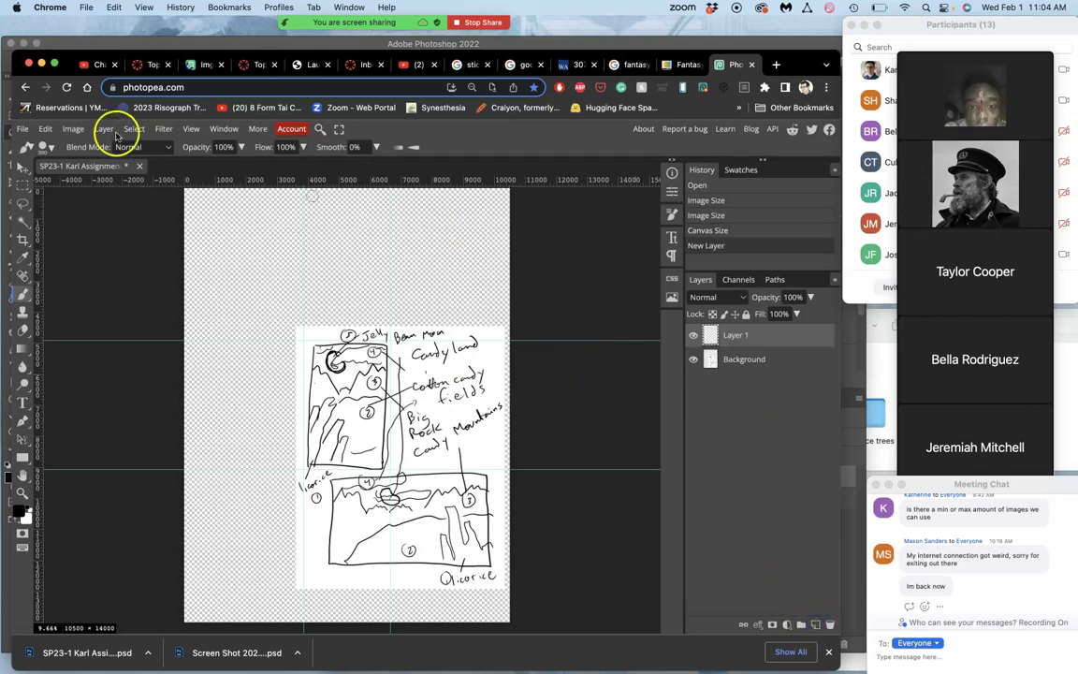
click(45, 128)
click(60, 321)
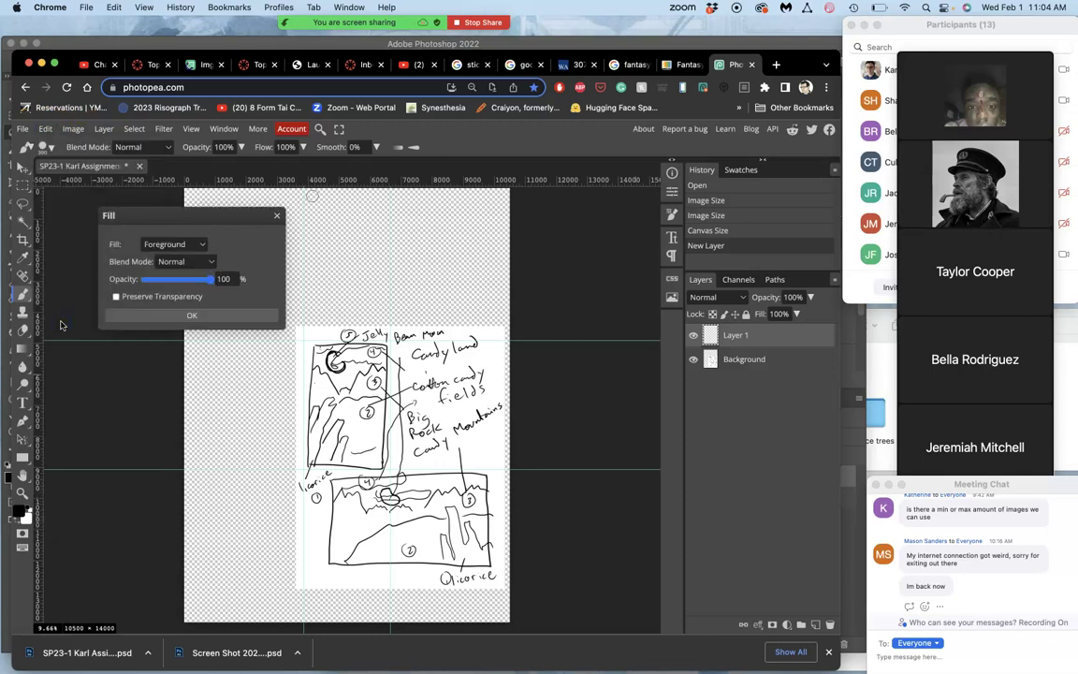
click(164, 246)
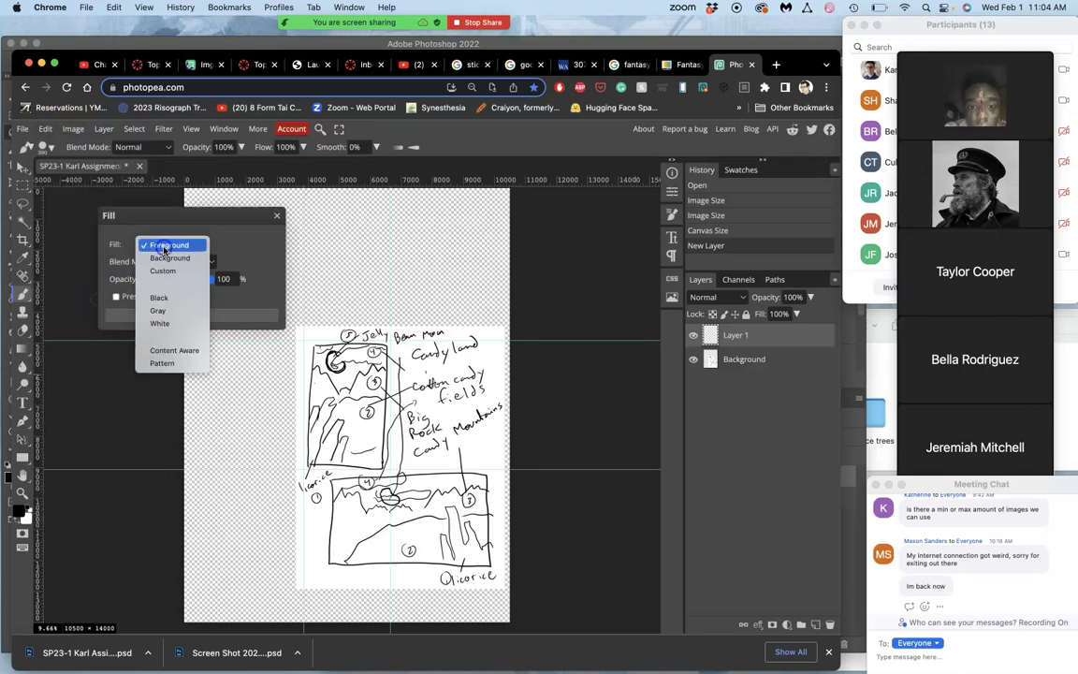
click(165, 310)
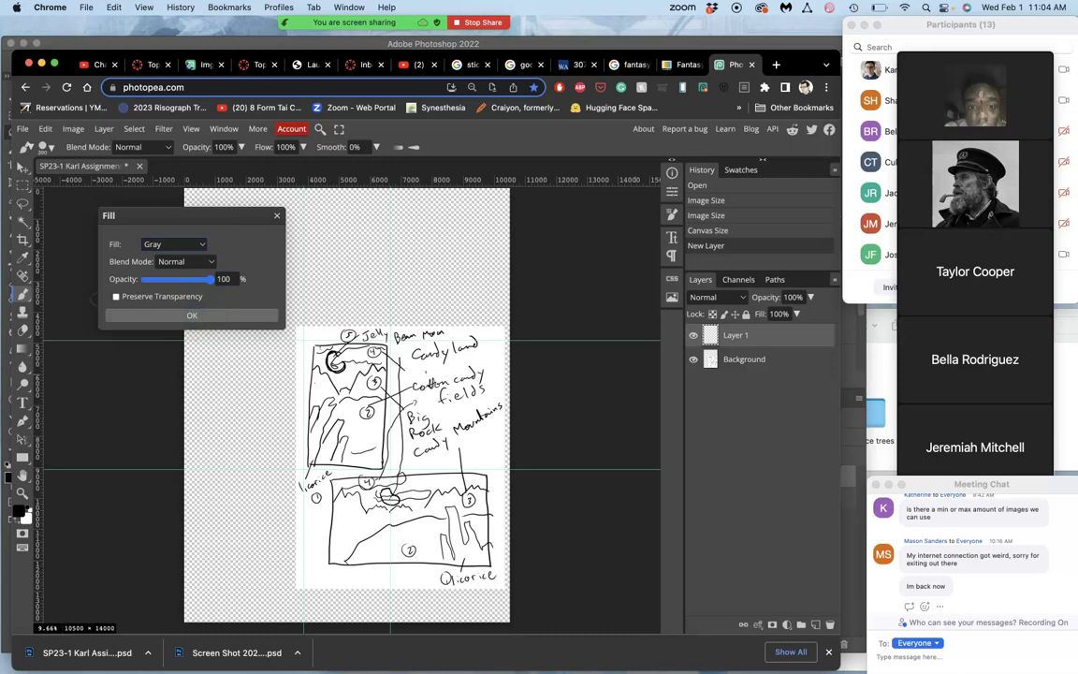
click(192, 315)
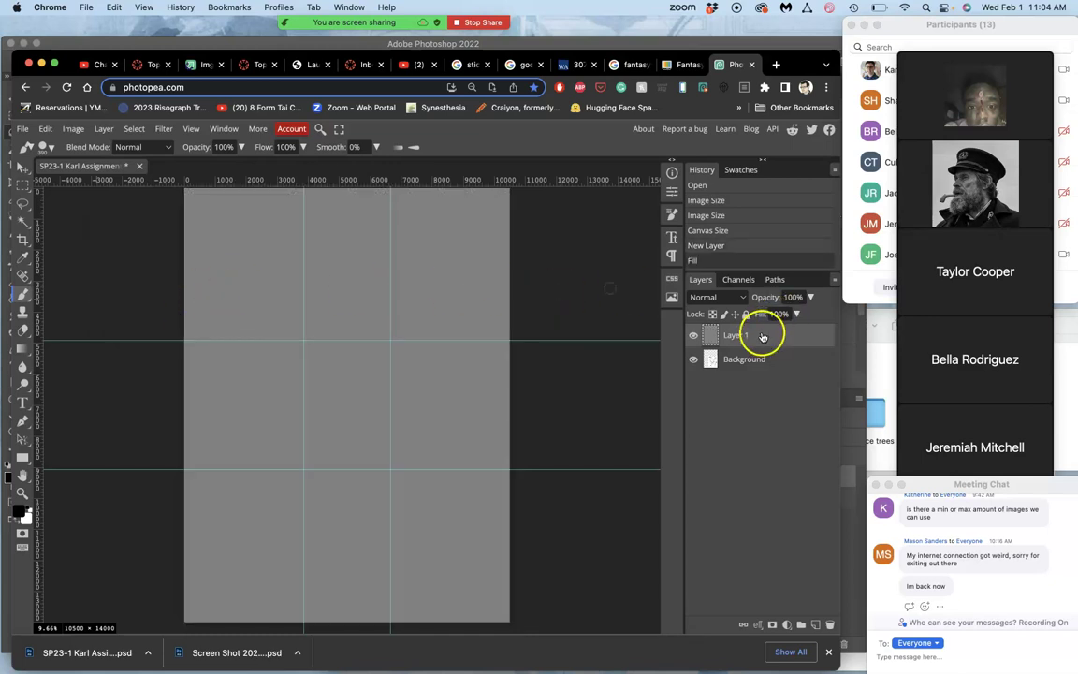
- Move the gray layer beneath the sketch and marquee the sketch's upper frame
drag(761, 337, 765, 373)
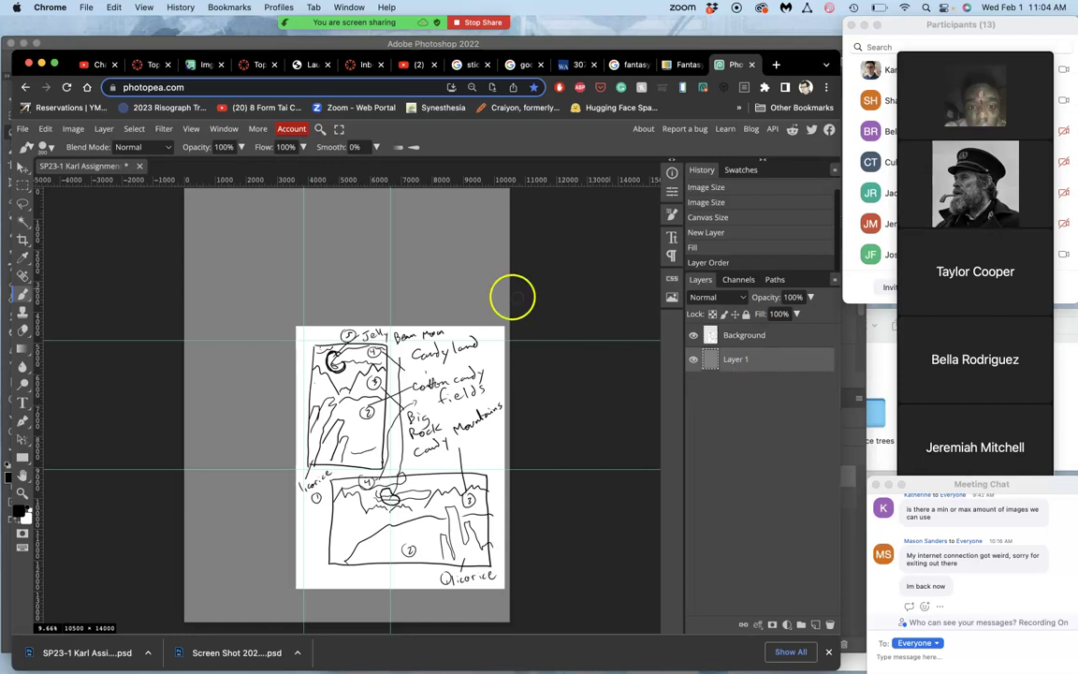
click(23, 189)
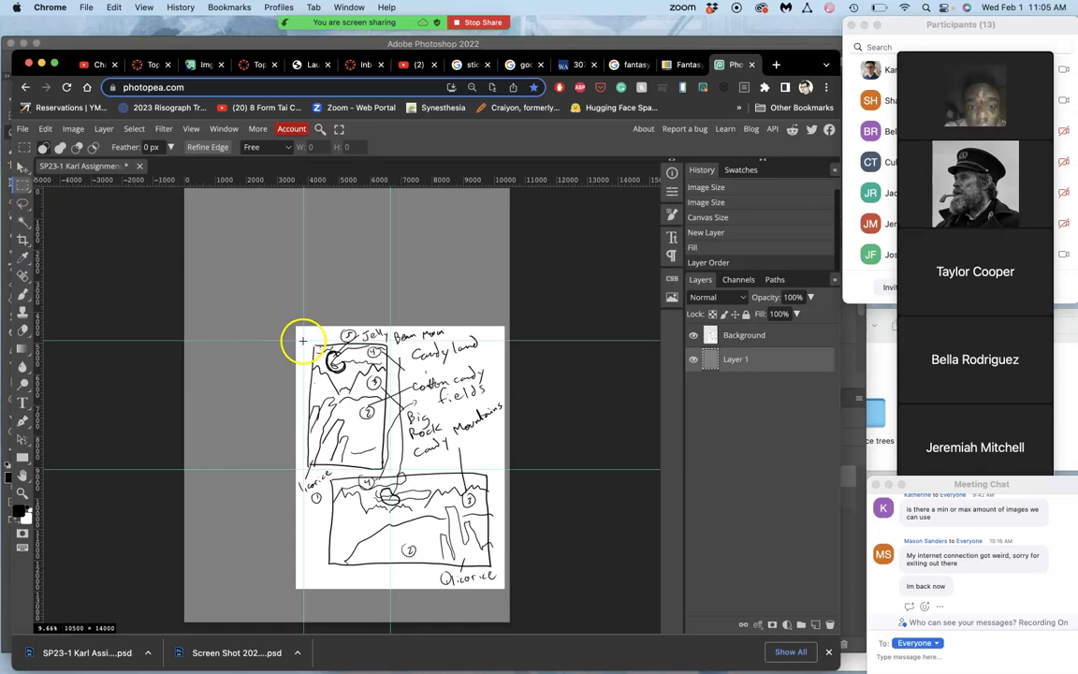
drag(303, 341, 389, 469)
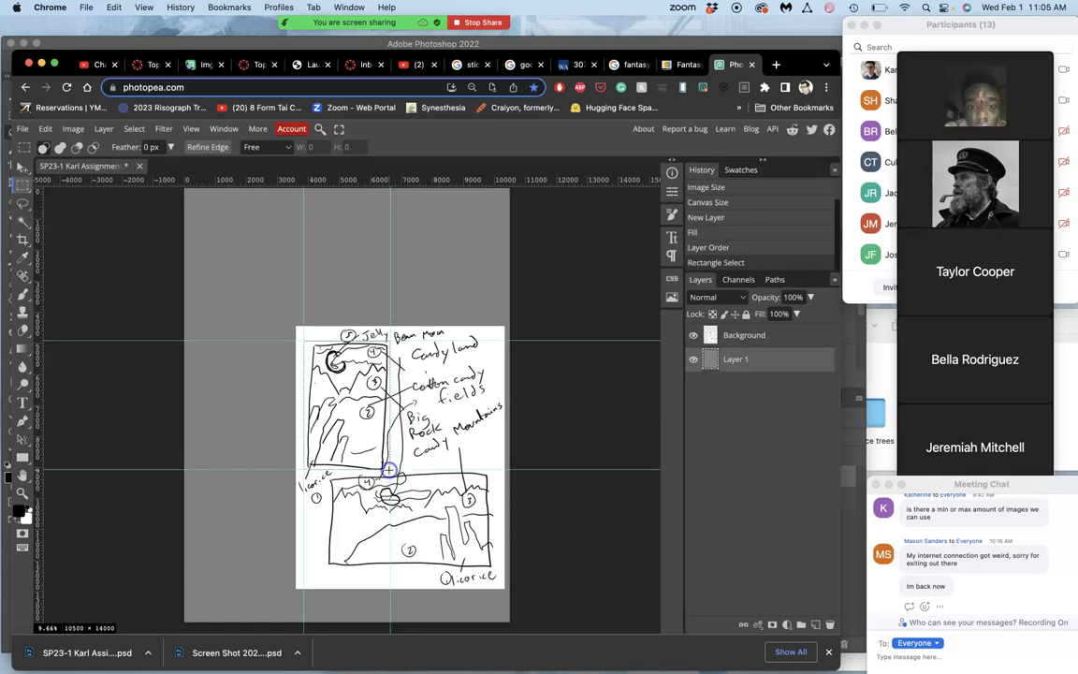
- Copy the upper frame from Background onto a new Layer 2 with Cmd+J
click(759, 337)
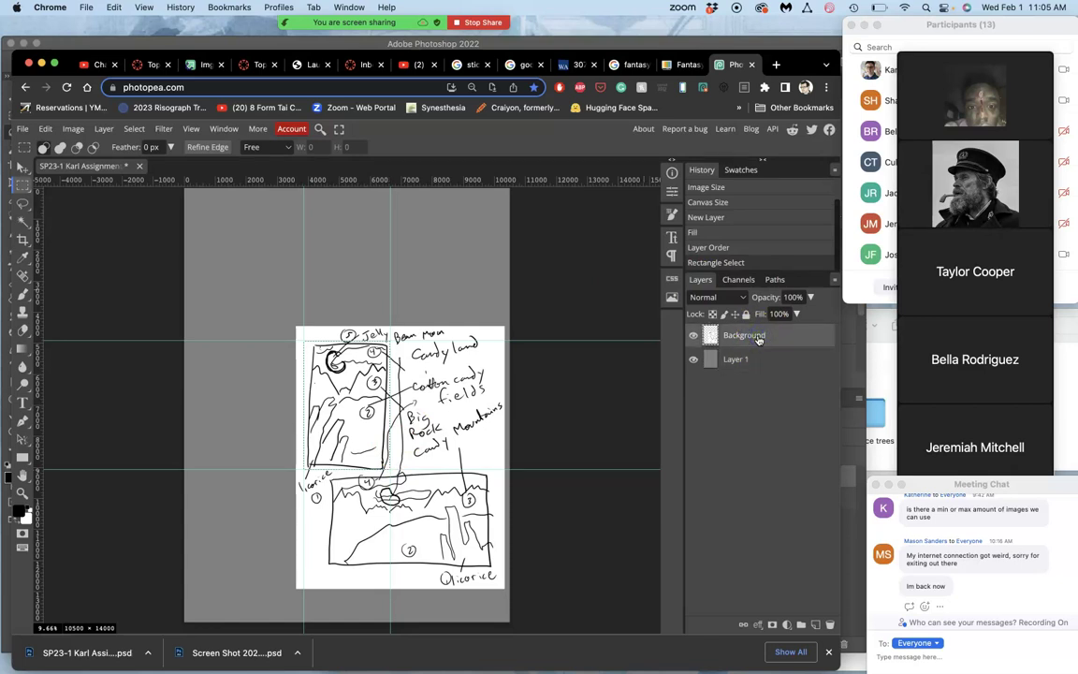
key(super+j)
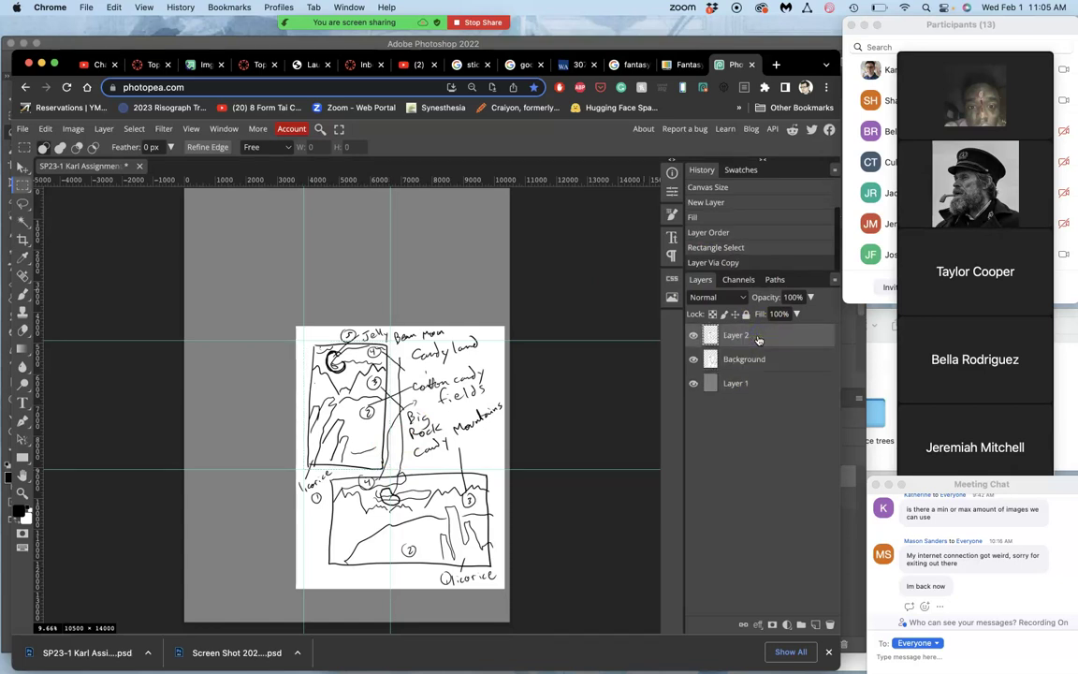
click(693, 361)
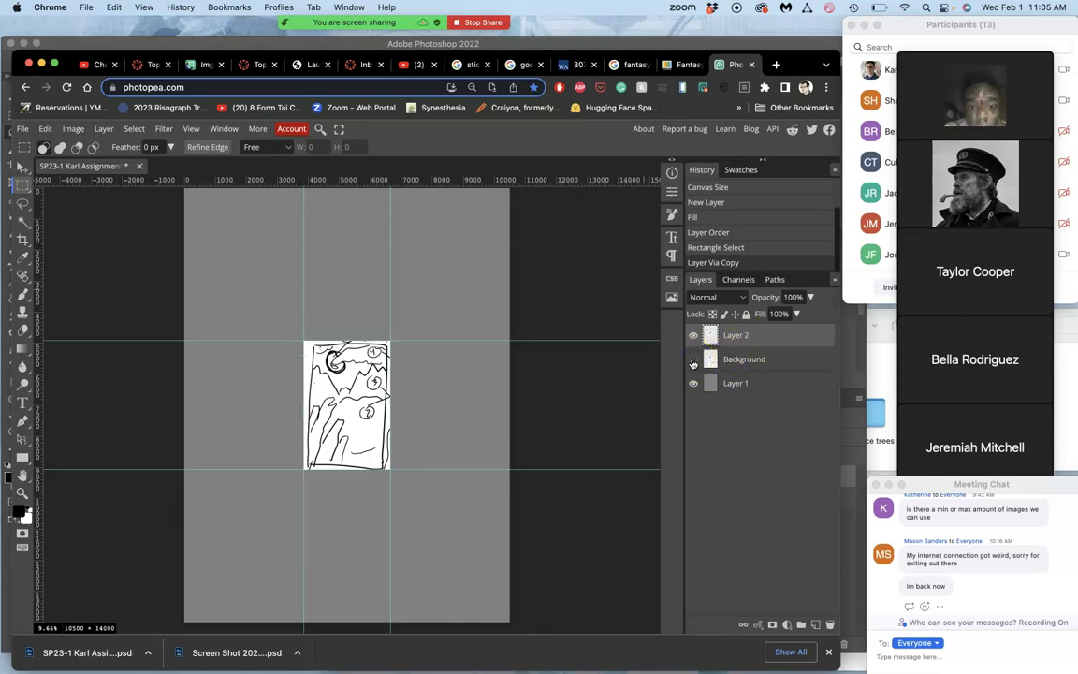
click(693, 360)
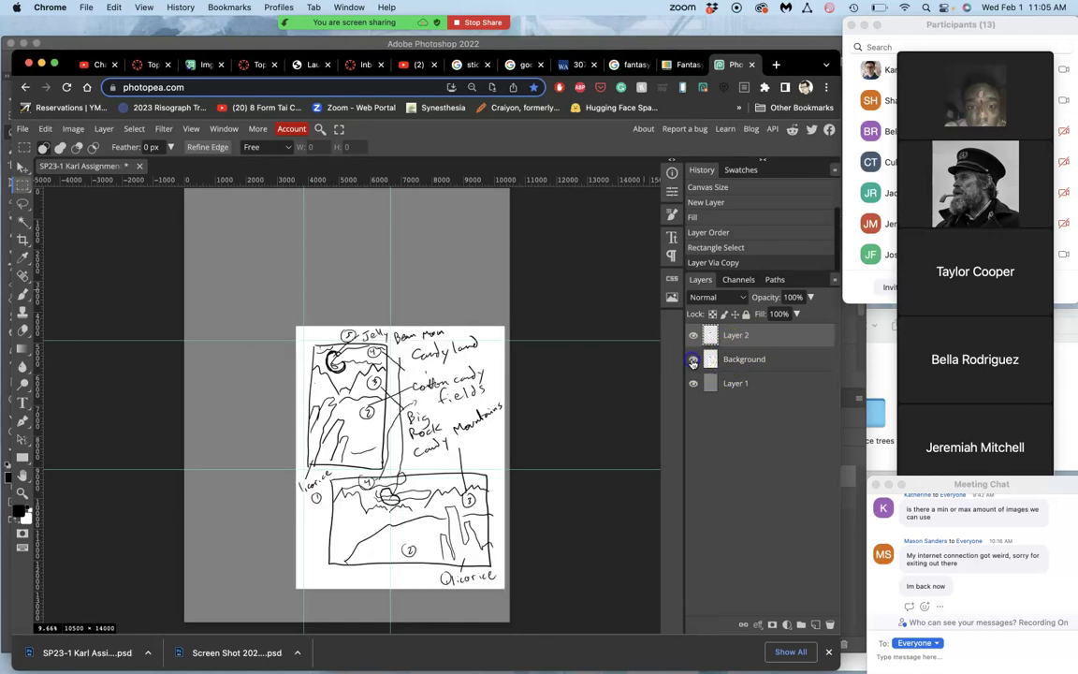
mouse_move(759, 362)
mouse_down()
mouse_move(809, 300)
mouse_move(766, 314)
mouse_up()
- Set Background opacity to 15% and lock Layer 2, Background and Layer 1 in Photopea
click(810, 298)
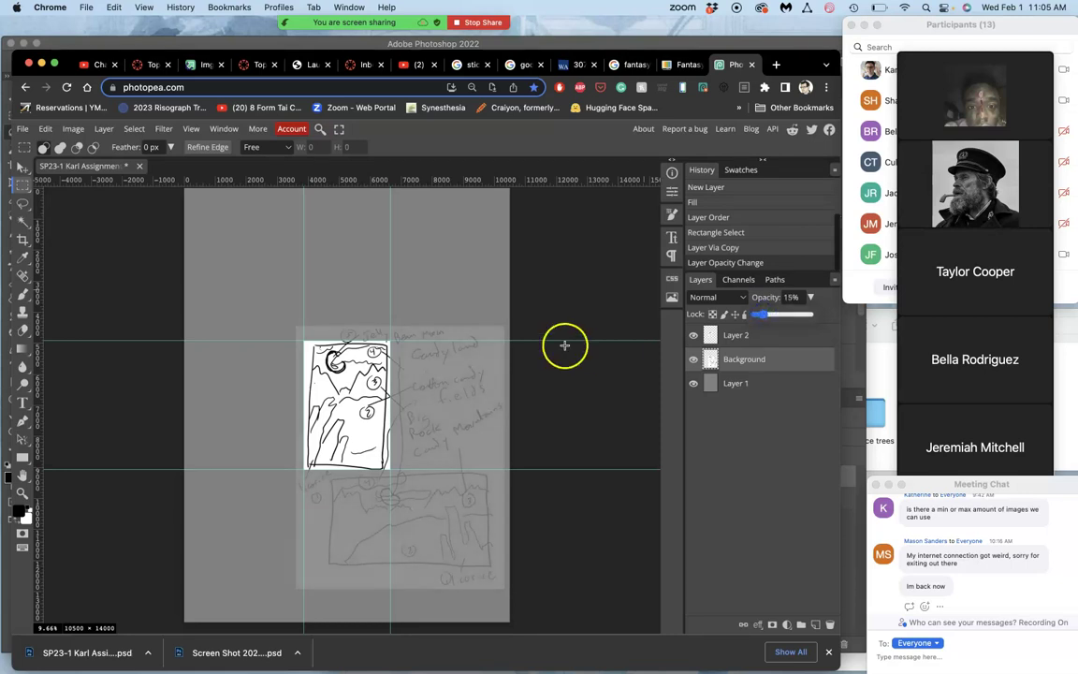
click(776, 339)
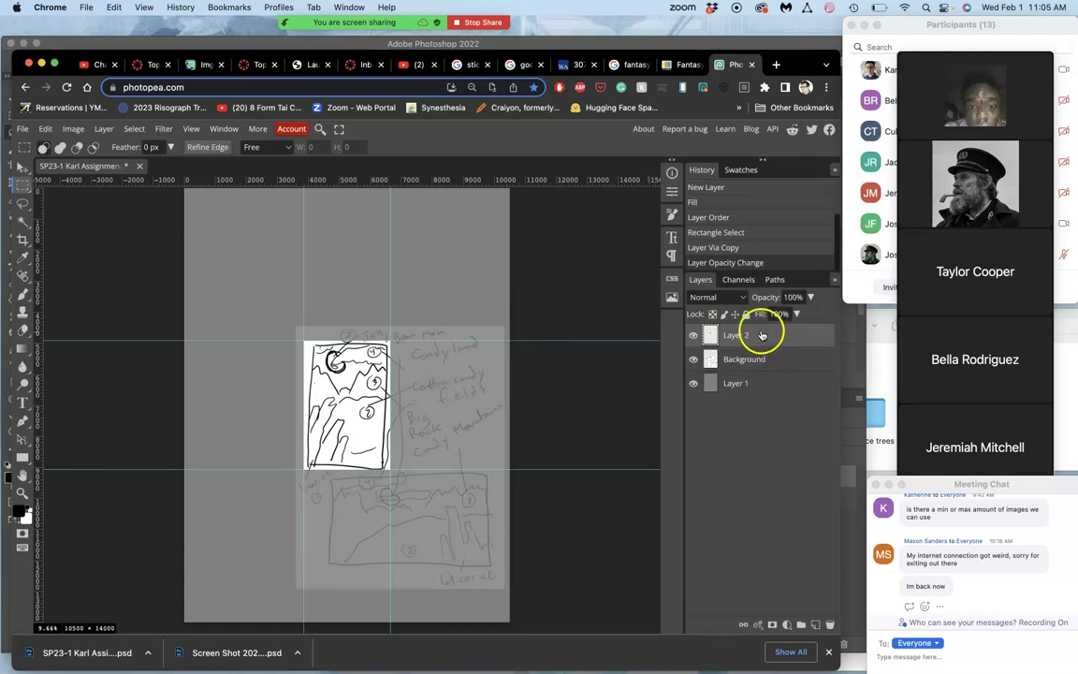
click(746, 314)
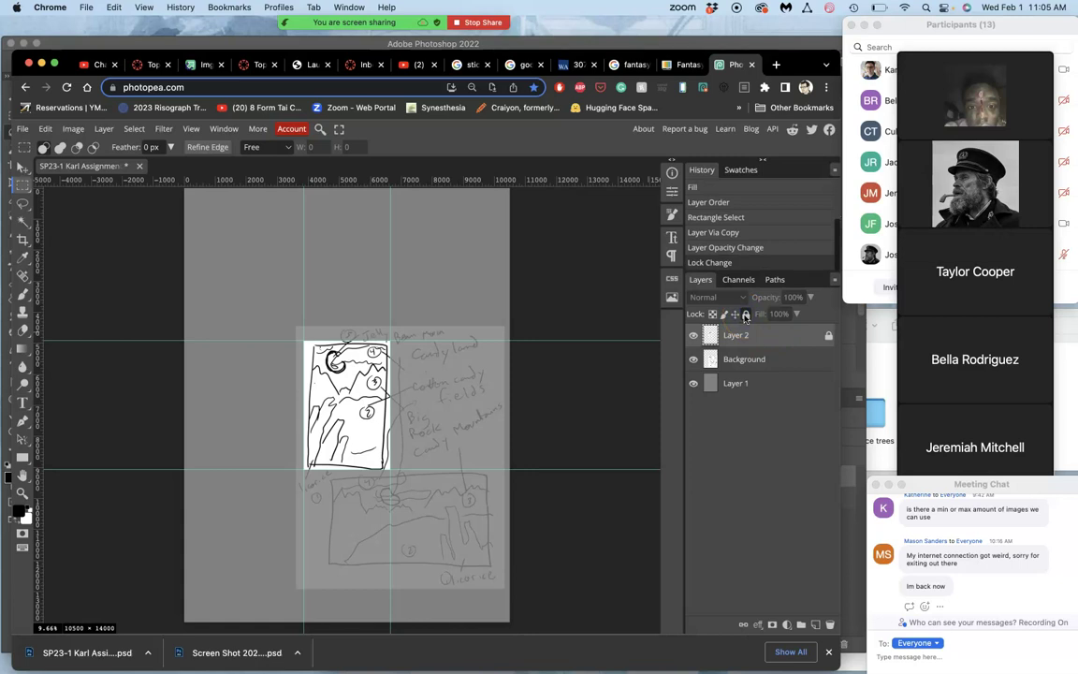
click(787, 360)
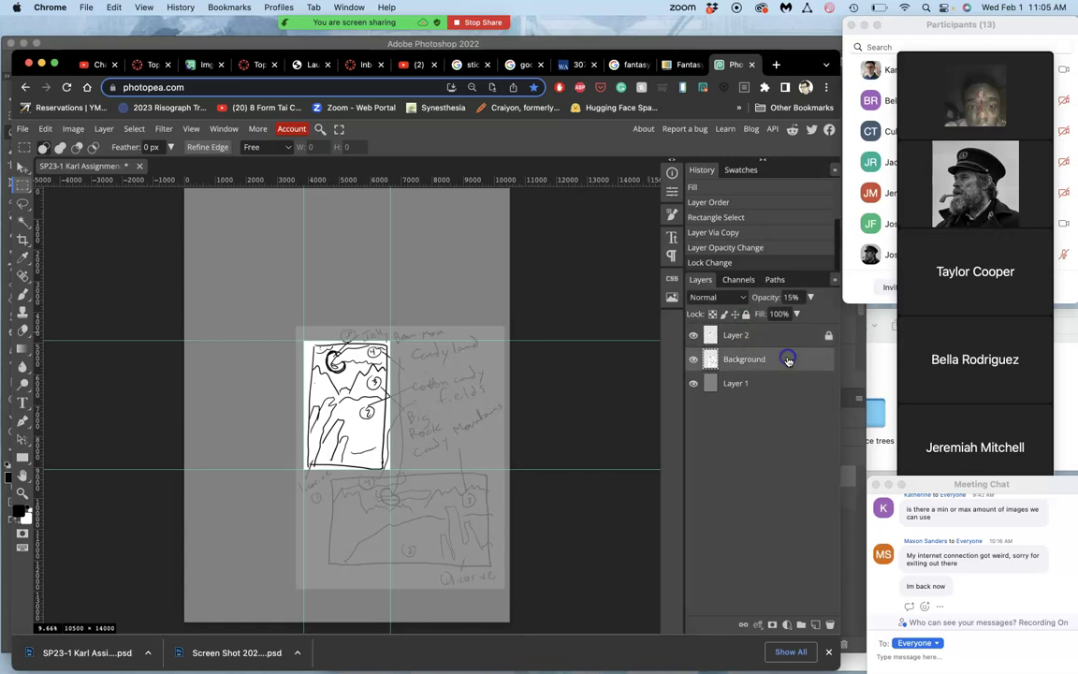
click(745, 315)
click(773, 382)
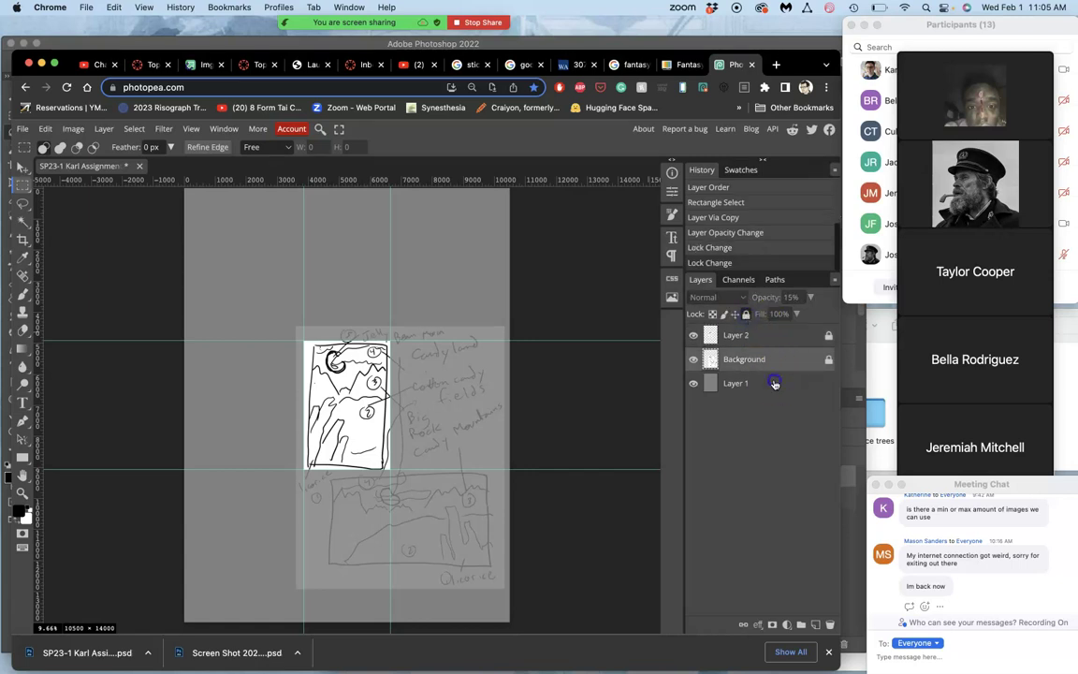
click(746, 315)
click(759, 335)
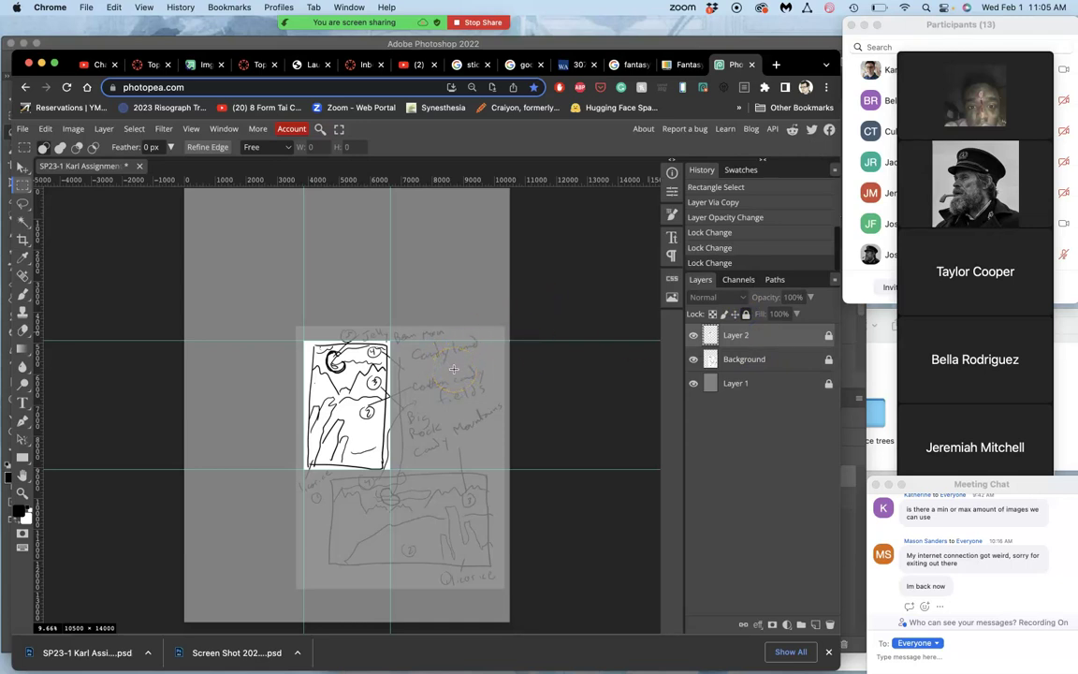
- Back in Photoshop, lock Layer 1 and Layer 2 of the composite
click(14, 202)
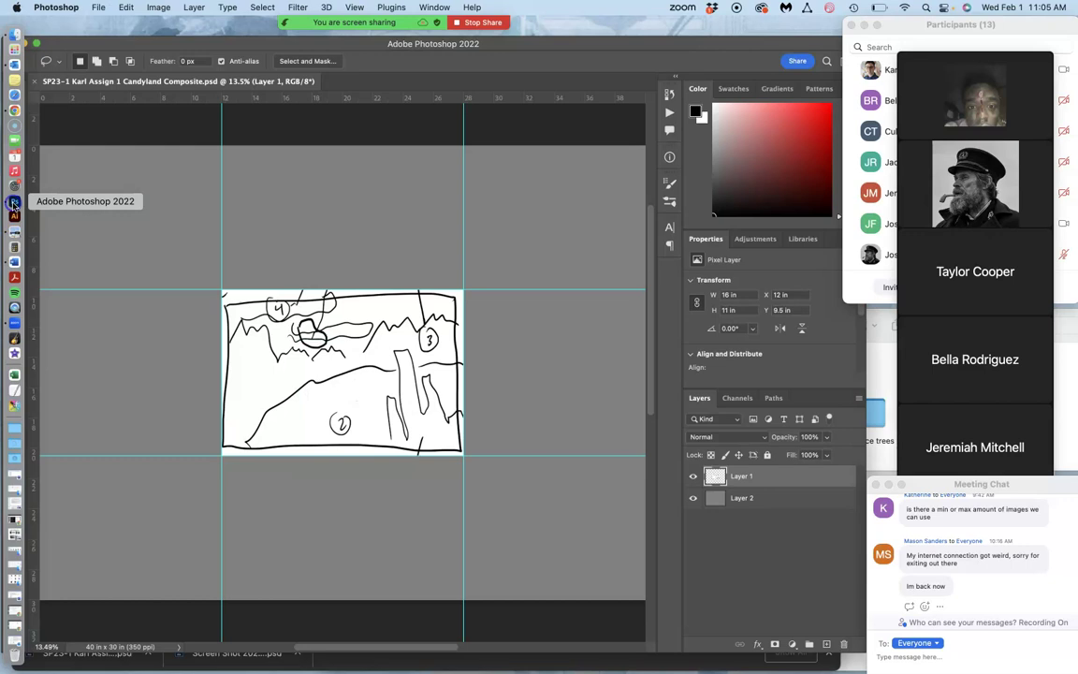
click(766, 455)
click(769, 501)
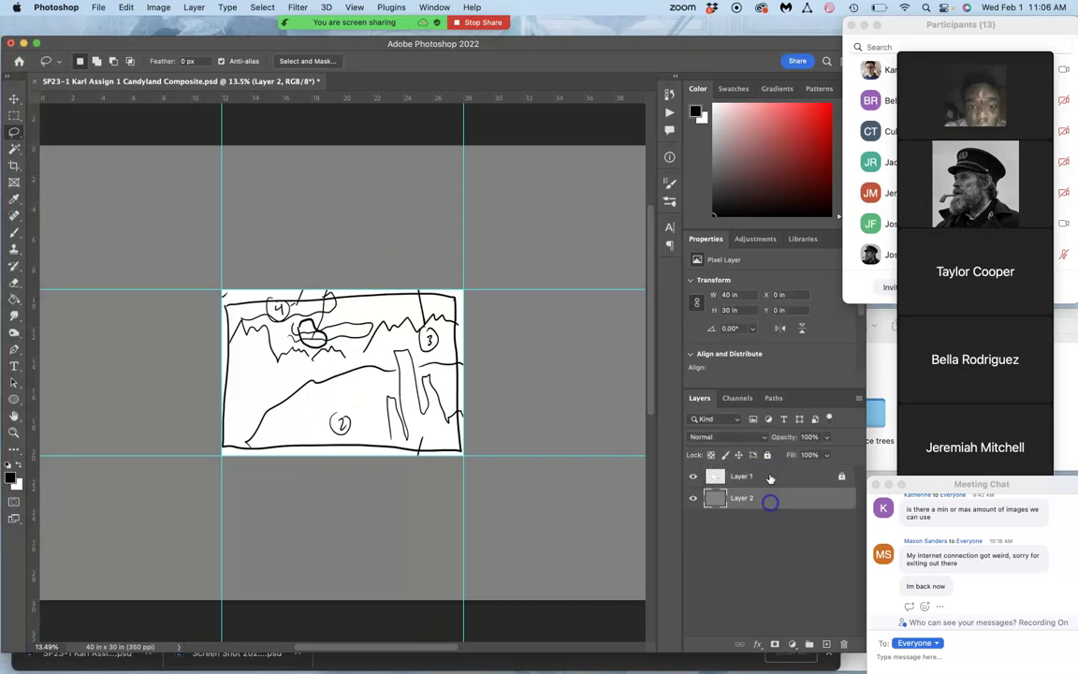
click(767, 454)
click(771, 477)
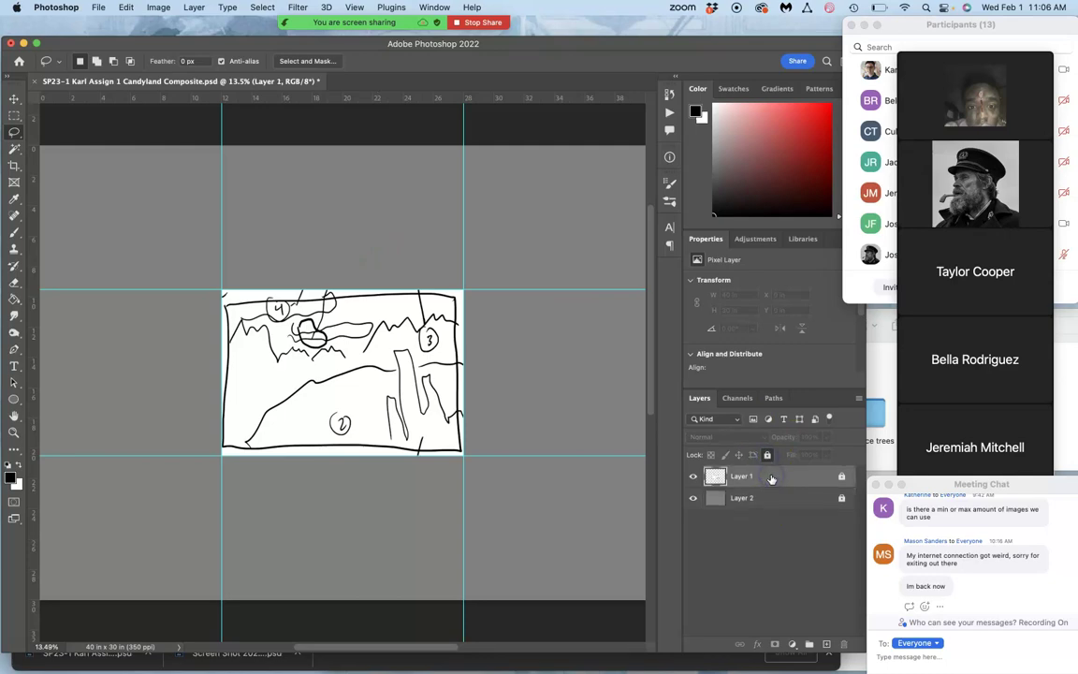
- Clear the desktop and open the course's Assignment #1 Fantasy Landscape folder
key(F11)
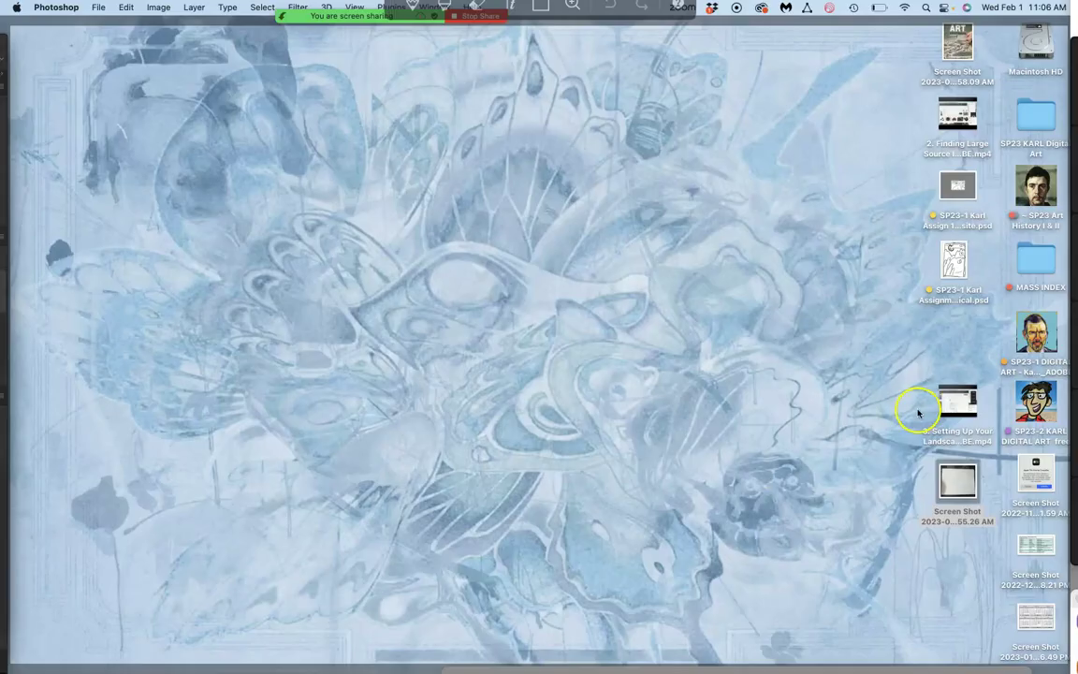
click(1035, 332)
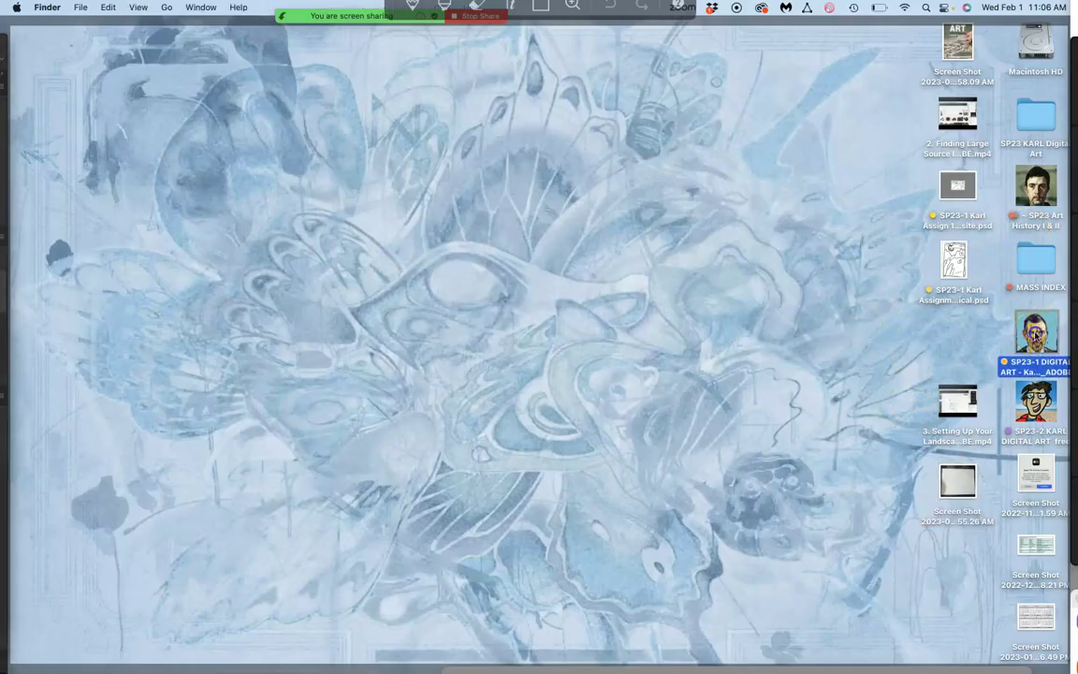
double_click(1035, 332)
double_click(567, 292)
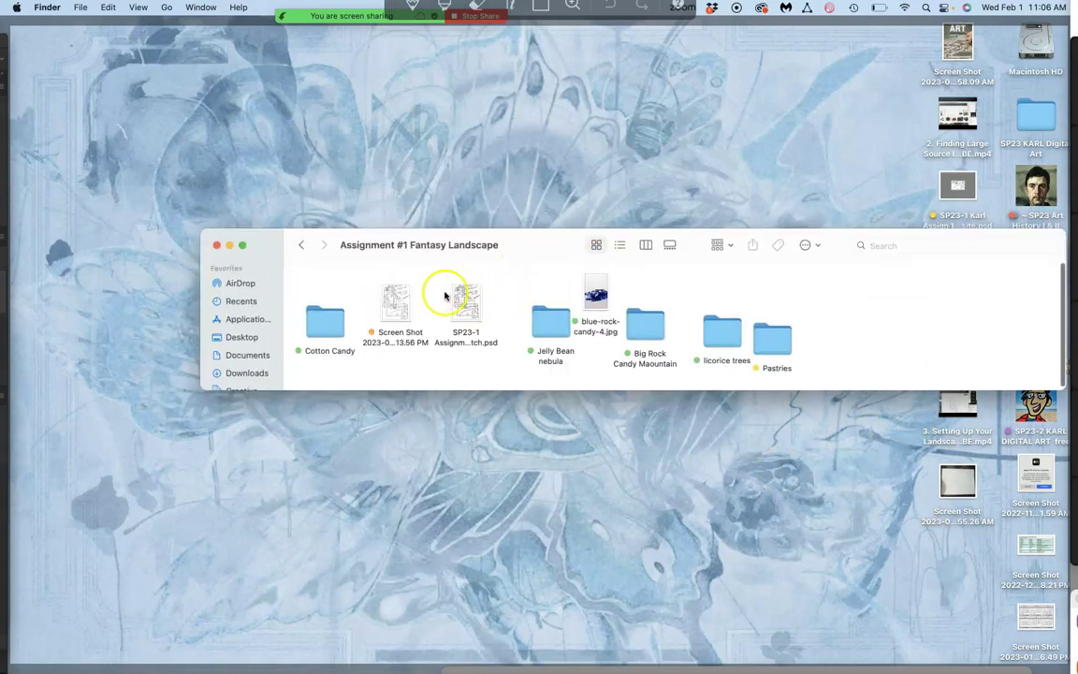
- Preview the sketch screenshot, then go into the Cotton Candy folder
double_click(396, 301)
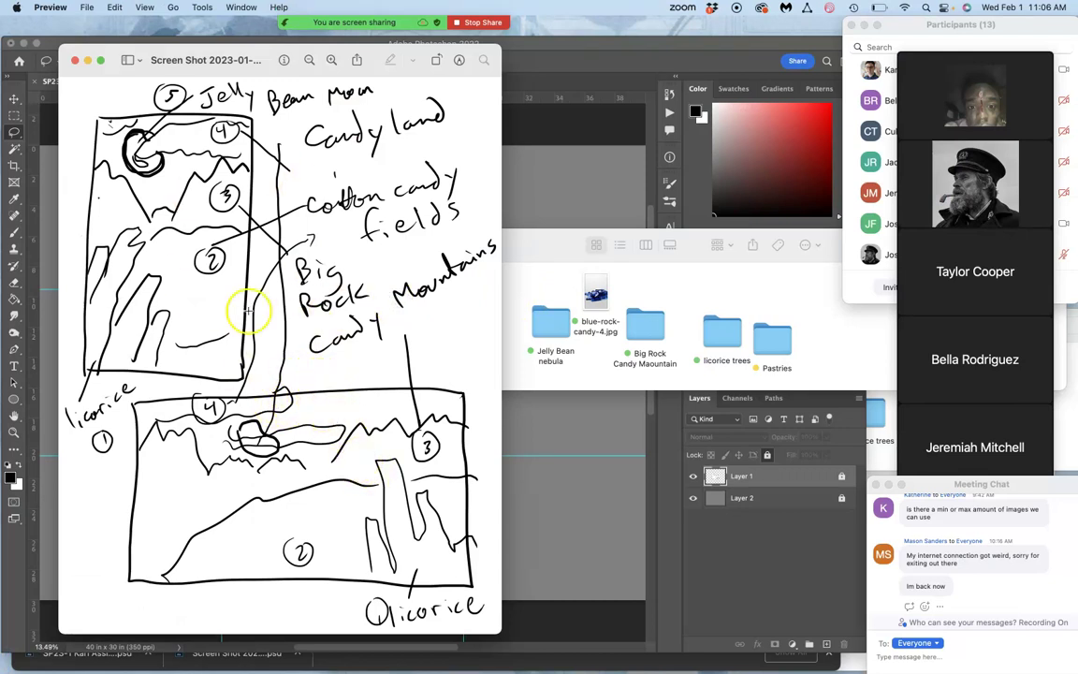
click(73, 62)
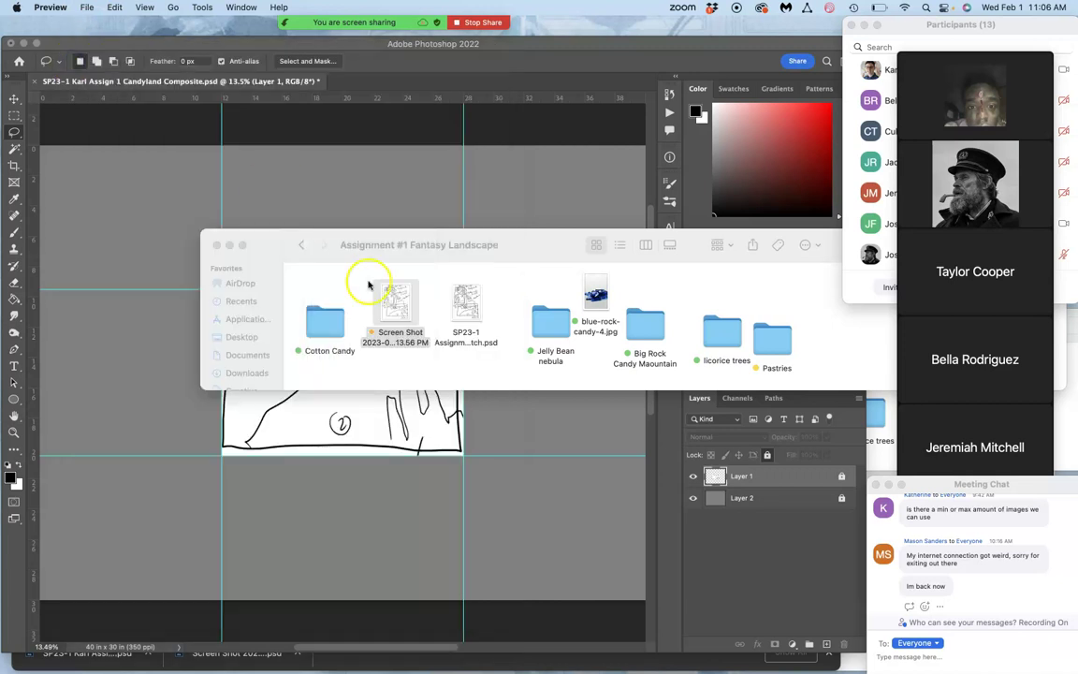
double_click(337, 322)
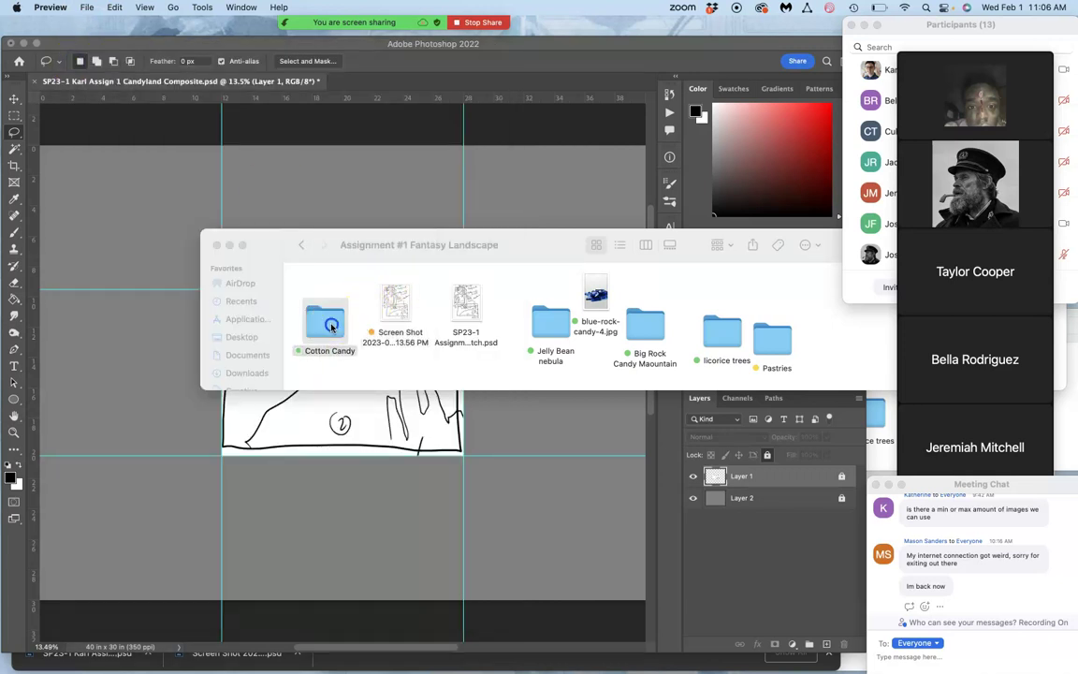
- Place sky-3684164.jpg on the canvas and position it in the upper left above the sketch
mouse_move(618, 295)
mouse_down()
mouse_move(361, 289)
mouse_move(155, 251)
mouse_move(197, 245)
mouse_move(148, 215)
mouse_move(152, 201)
mouse_up()
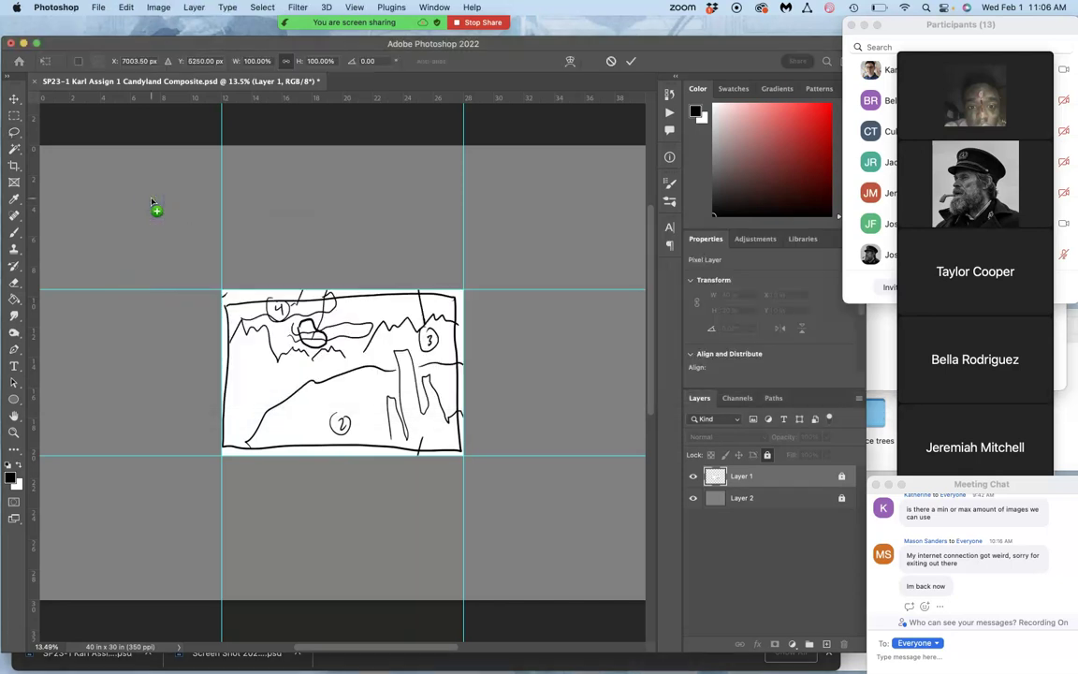
mouse_move(314, 348)
mouse_down()
mouse_move(254, 290)
mouse_move(147, 218)
mouse_up()
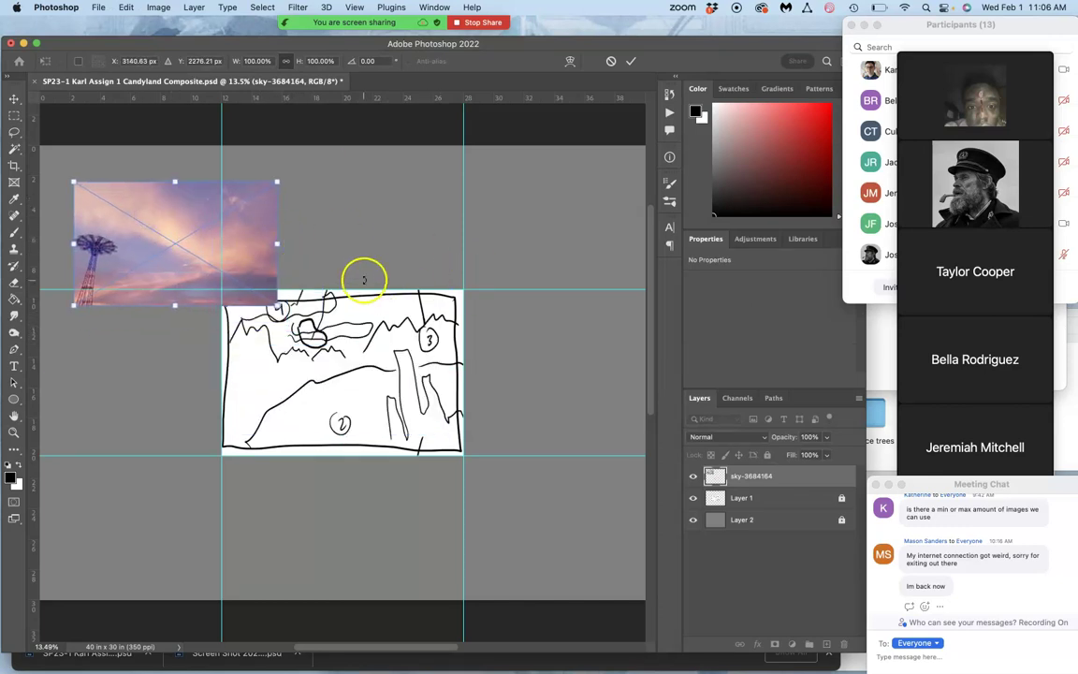
drag(244, 244, 224, 228)
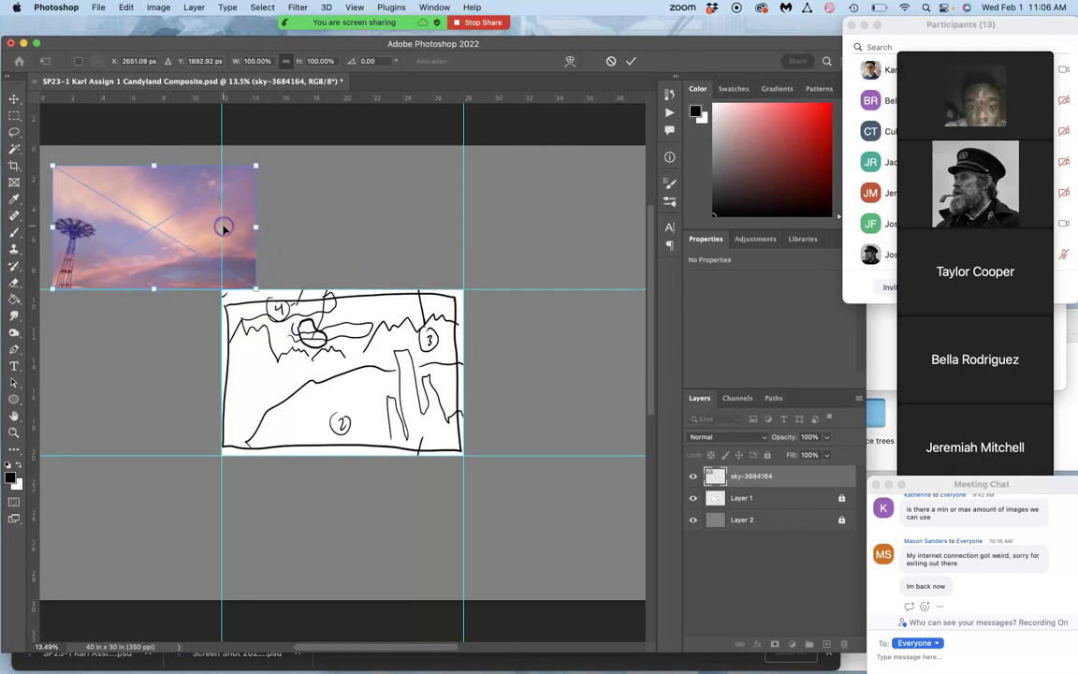
key(Return)
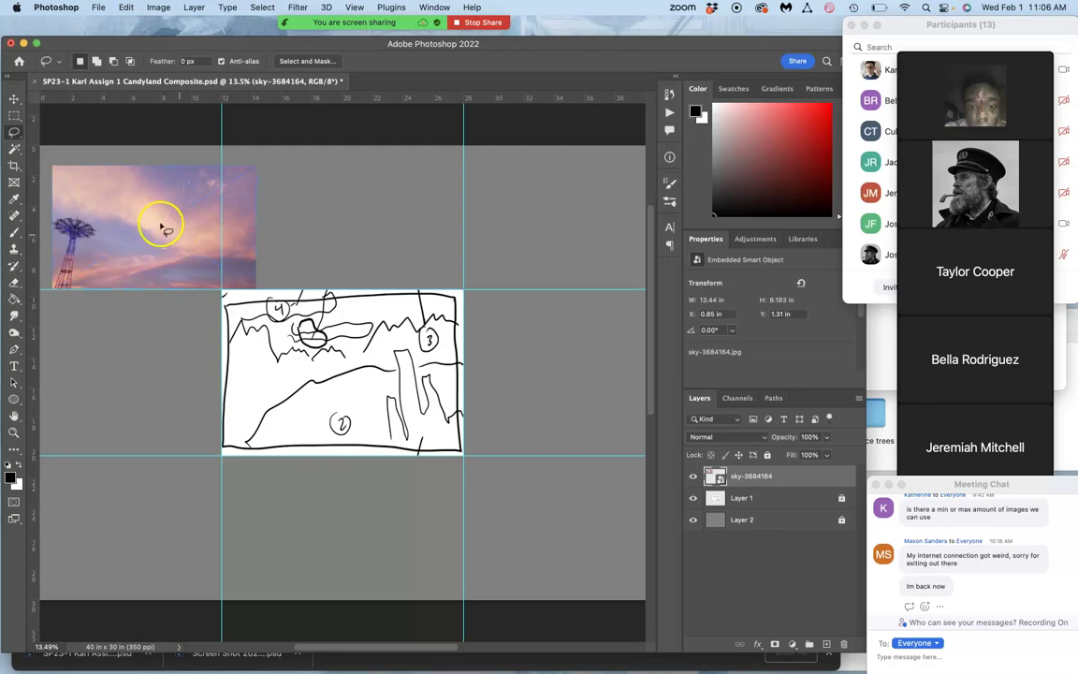
click(14, 97)
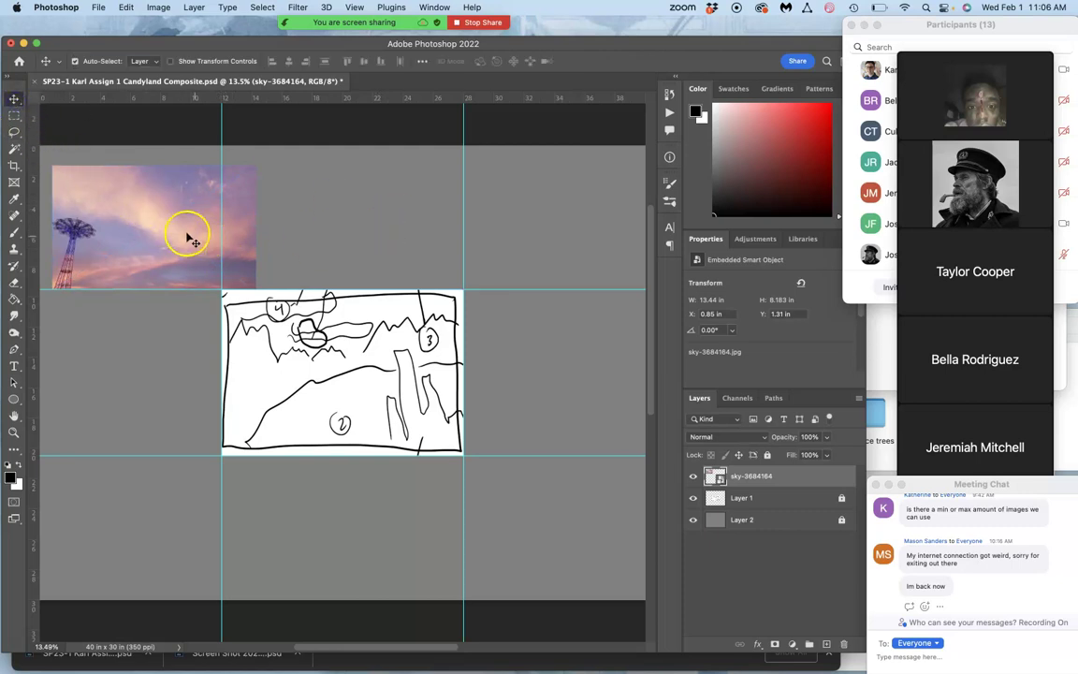
mouse_move(171, 231)
mouse_down()
mouse_move(299, 334)
mouse_move(373, 344)
mouse_move(367, 356)
mouse_move(338, 354)
mouse_move(362, 358)
mouse_move(177, 219)
mouse_up()
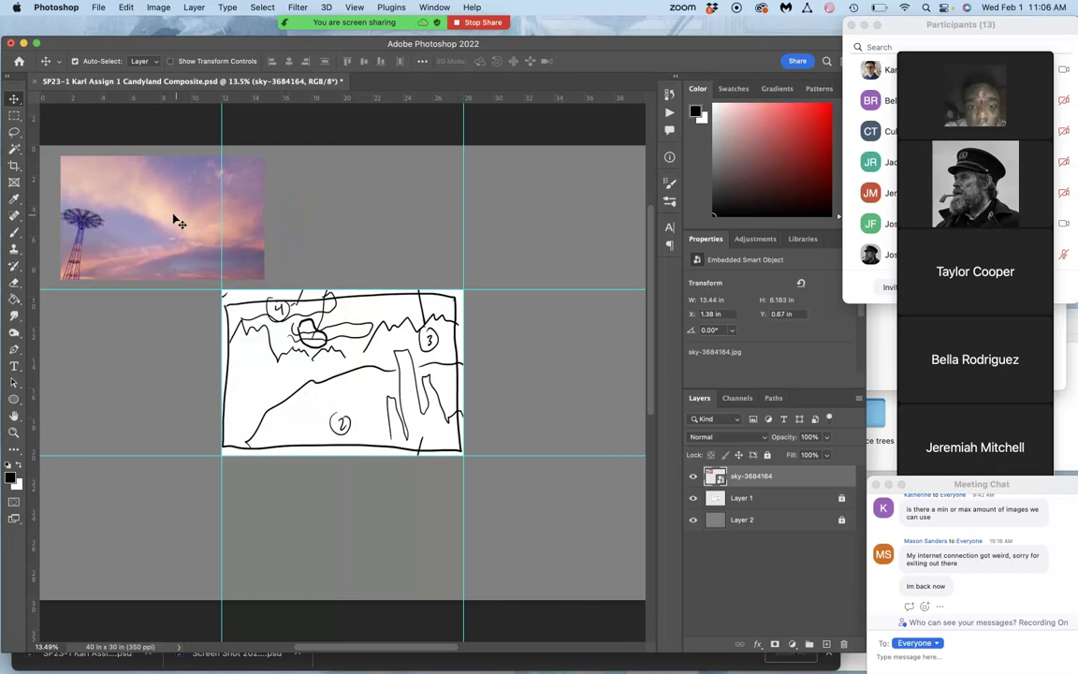
mouse_move(9, 298)
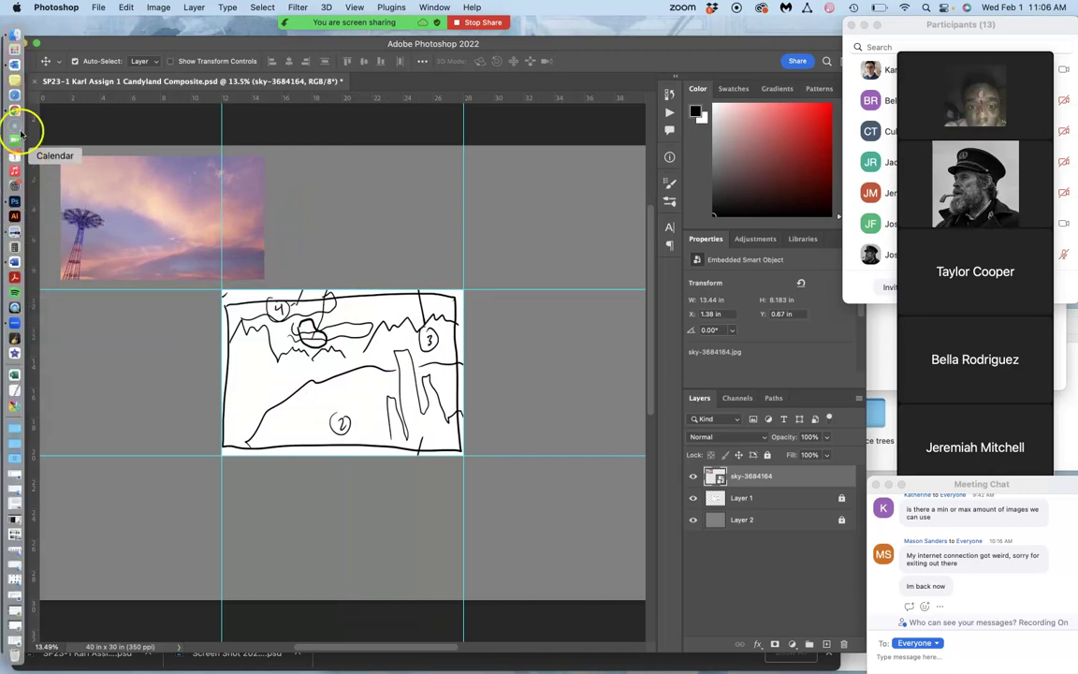
- Return to Photopea and open the Cotton Candy folder in Finder
click(15, 101)
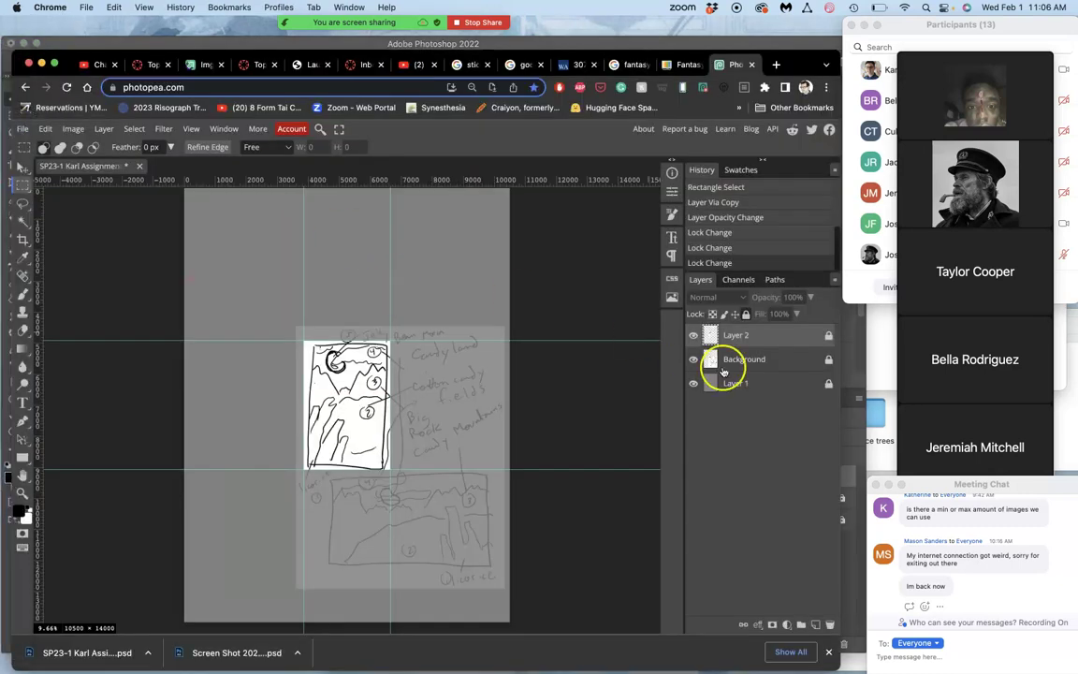
click(875, 436)
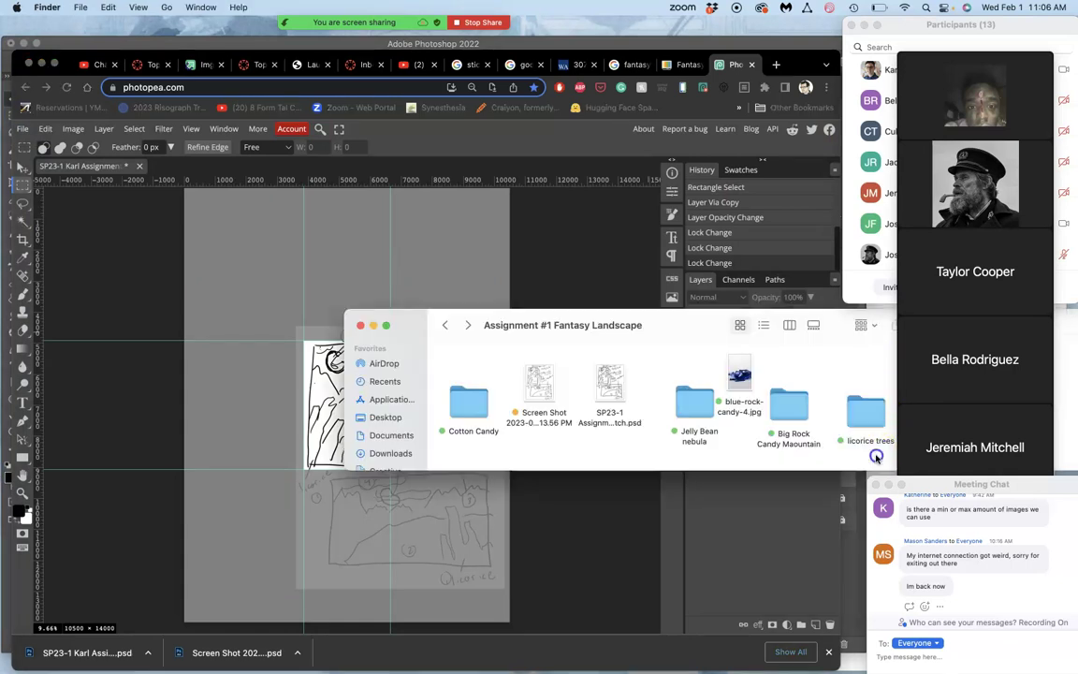
double_click(472, 401)
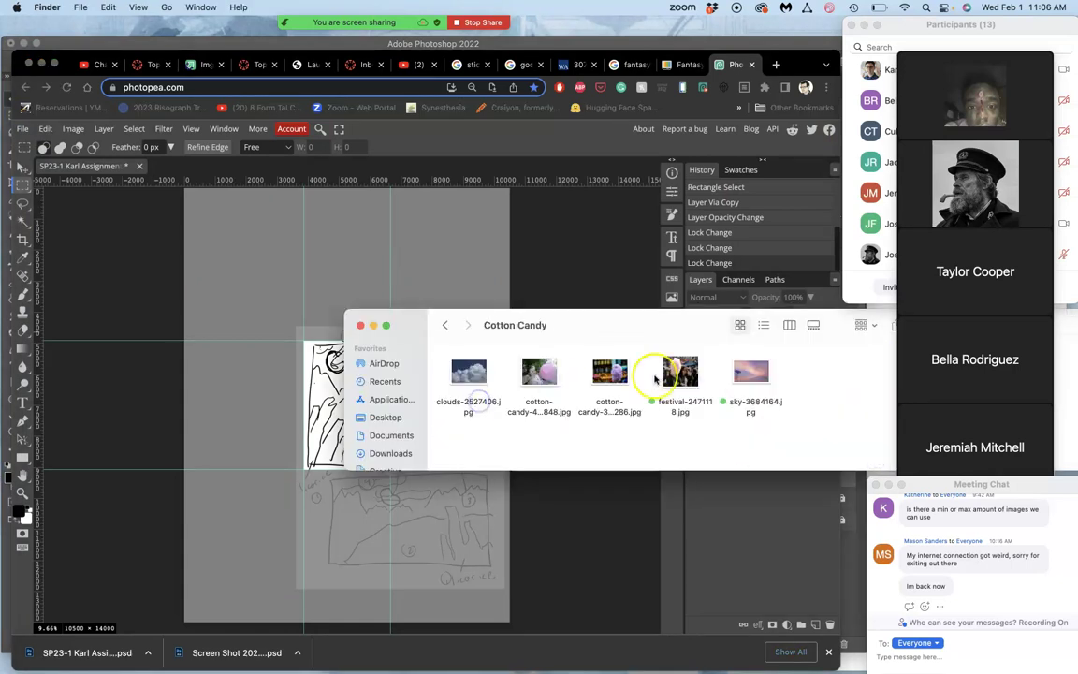
- Place sky-3684164.jpg in Photopea and move it to the upper left above the sketch
drag(751, 373, 335, 272)
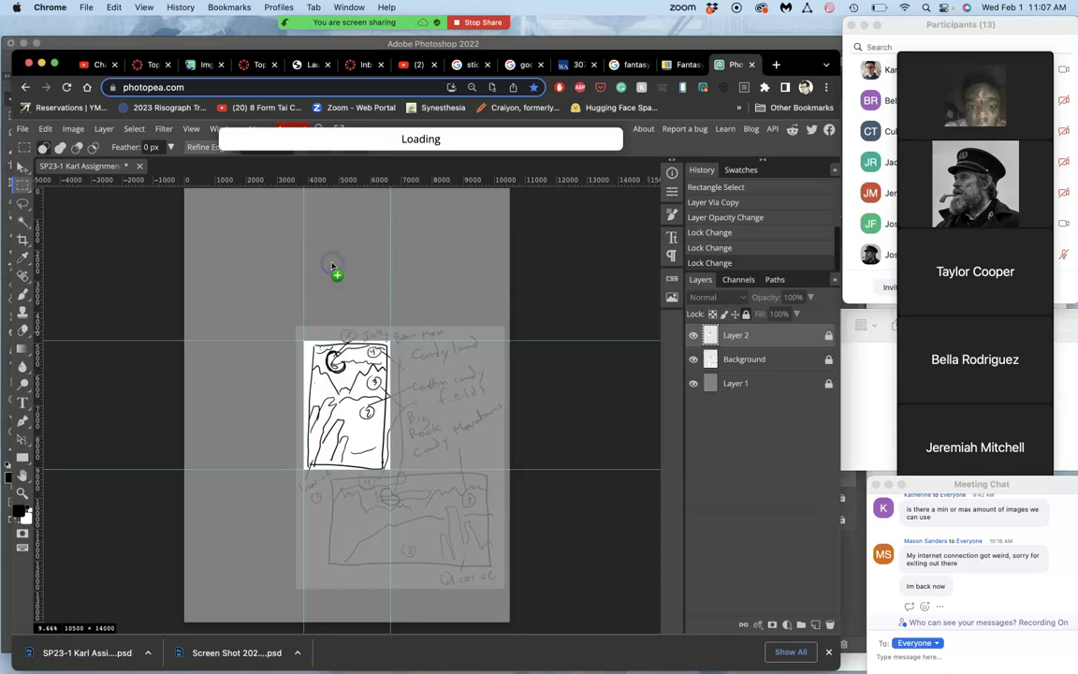
click(453, 405)
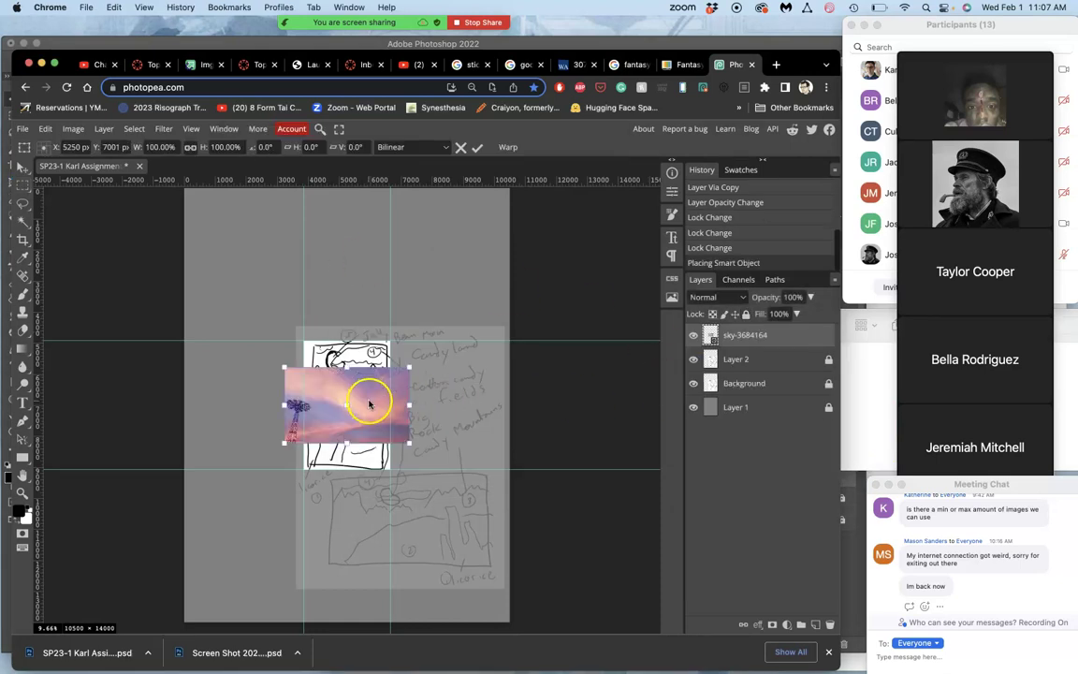
mouse_move(356, 372)
mouse_down()
mouse_move(314, 292)
mouse_move(356, 384)
mouse_move(294, 242)
mouse_move(301, 274)
mouse_up()
key(Return)
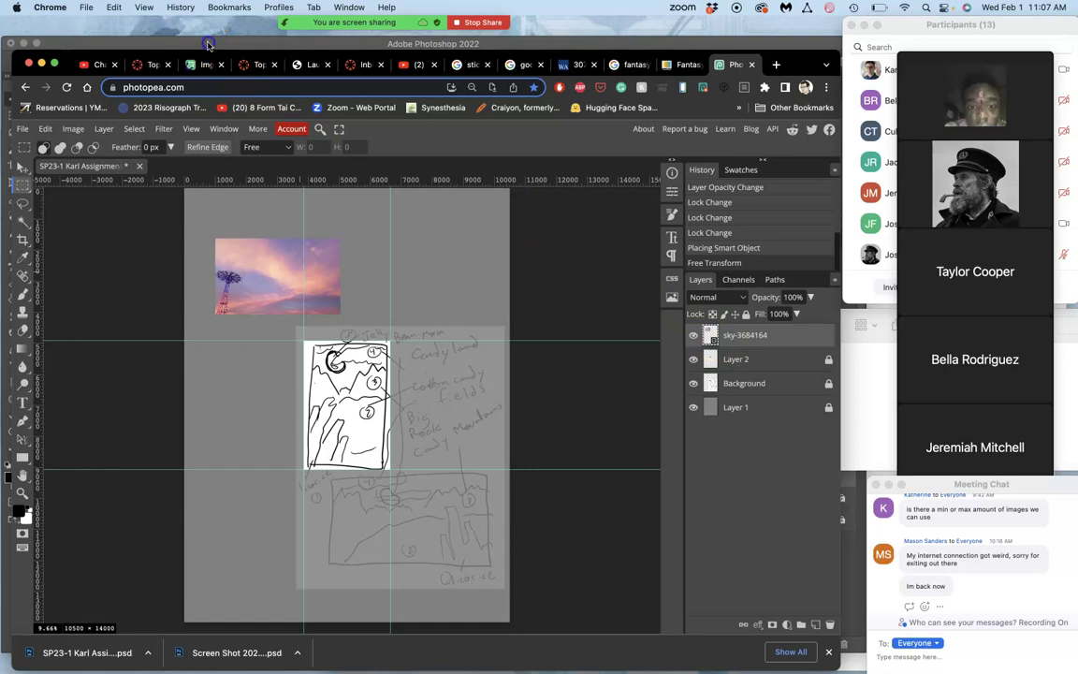
- Go from the Cotton Candy folder back to the assignment folder and open Jelly Bean nebula
click(207, 44)
click(877, 391)
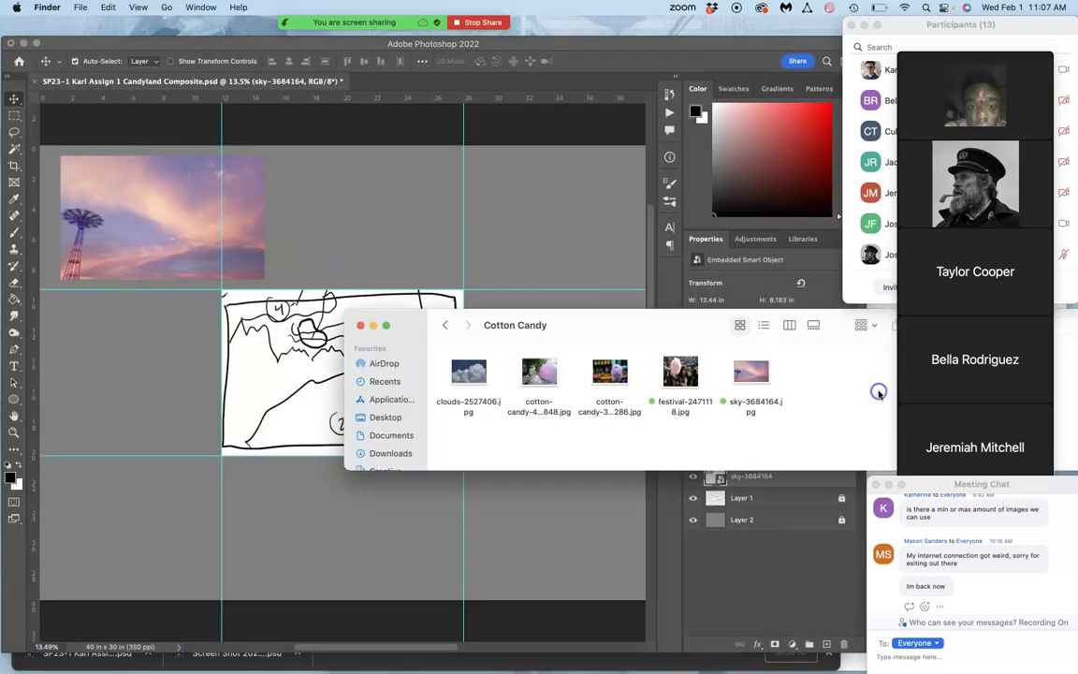
click(251, 352)
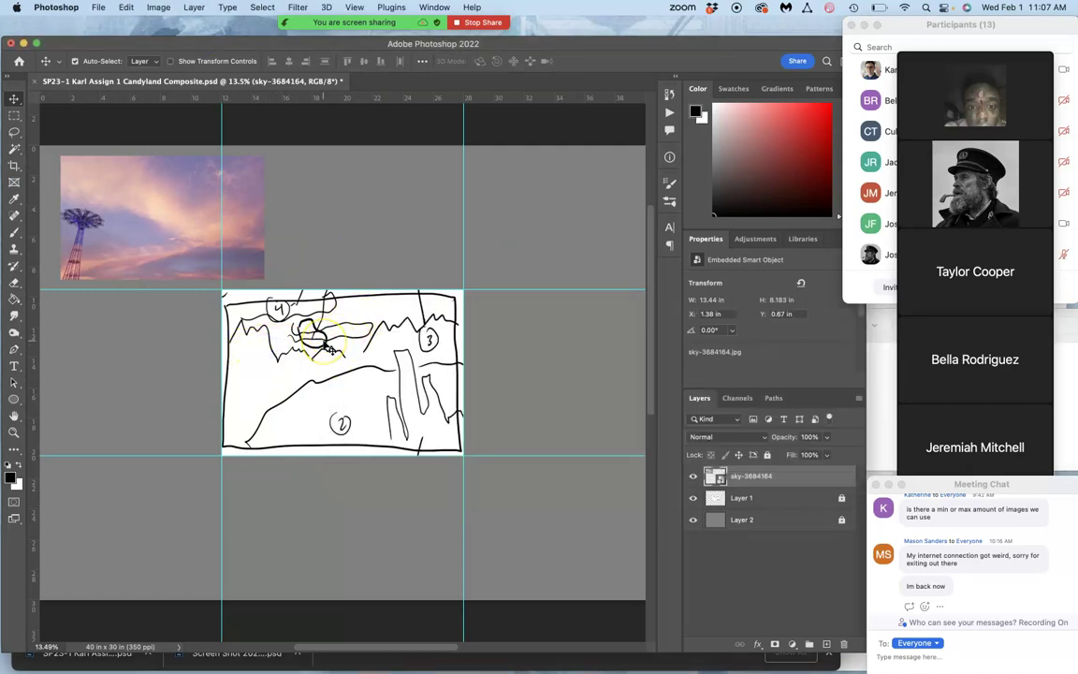
click(883, 395)
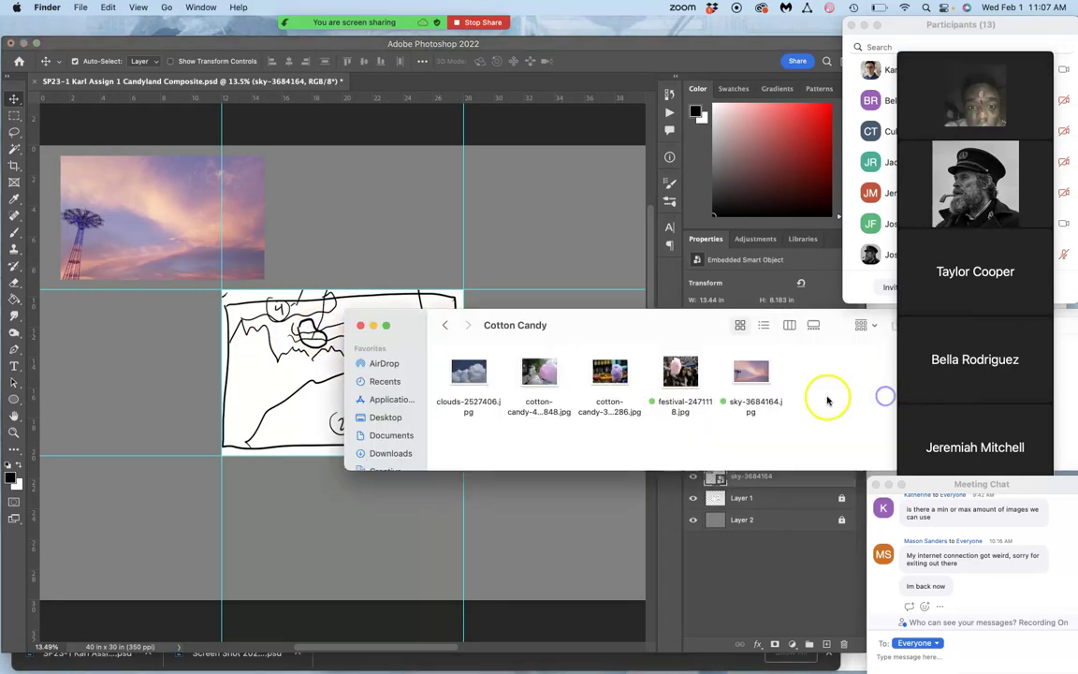
click(444, 325)
double_click(693, 405)
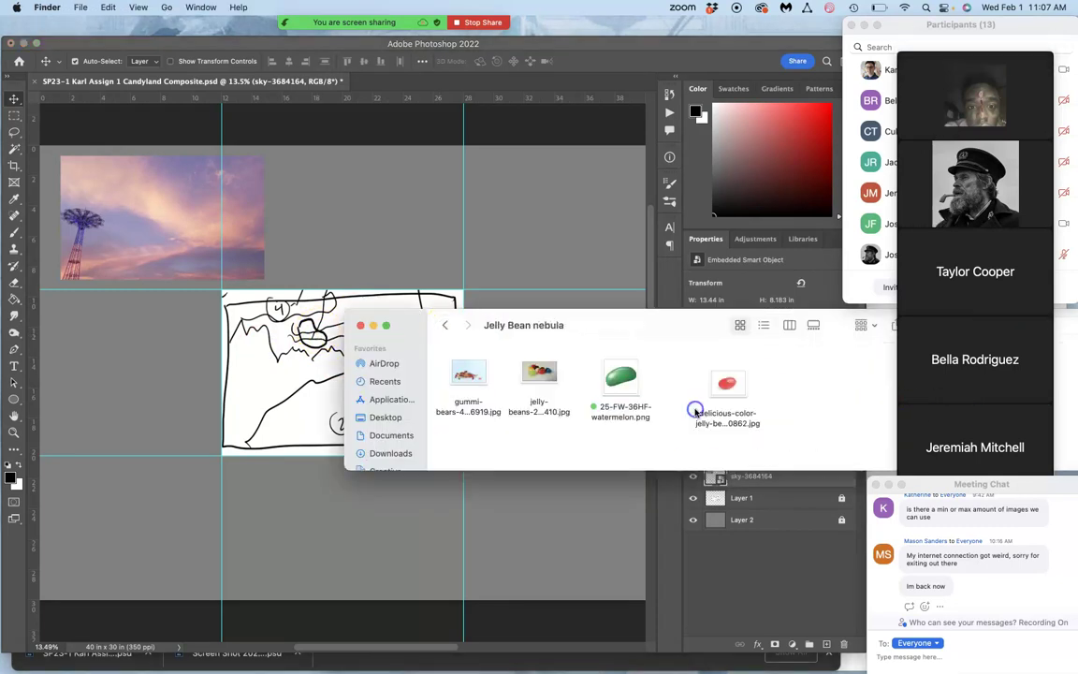
- Place the 25-FW-36HF-watermelon jelly bean image to the right of the sky photo
drag(621, 377, 315, 240)
mouse_move(344, 335)
mouse_down()
mouse_move(328, 332)
mouse_move(315, 214)
mouse_move(214, 190)
mouse_move(195, 199)
mouse_move(356, 187)
mouse_up()
key(Return)
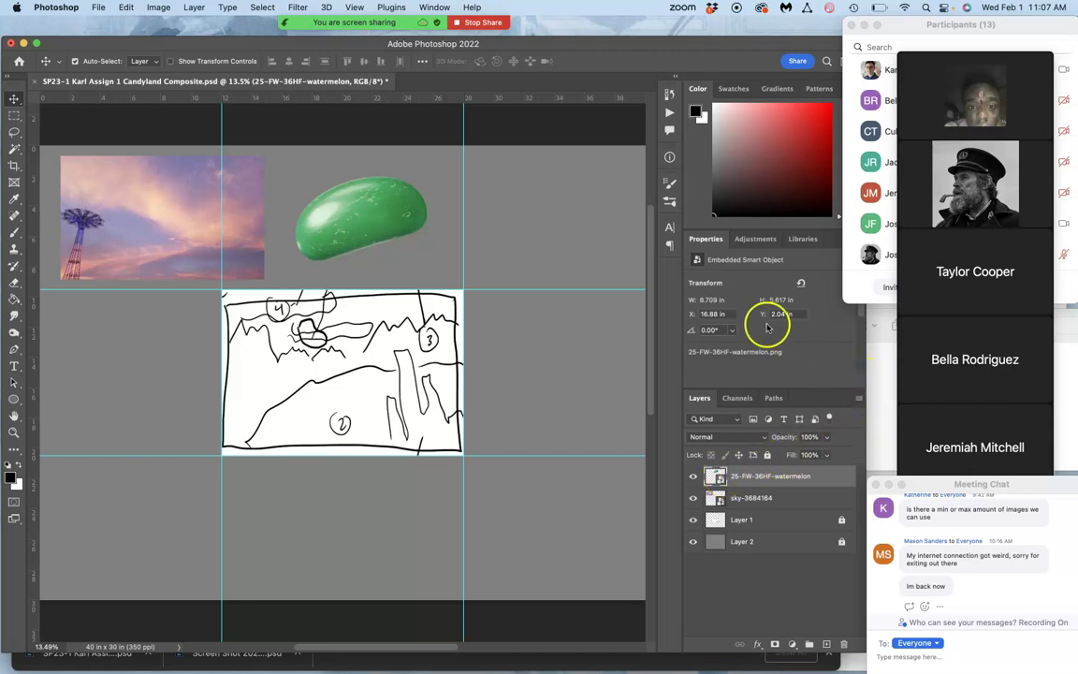
- Drop the watermelon jelly bean image into Photopea, move it onto the sky, then return to Photoshop
click(547, 661)
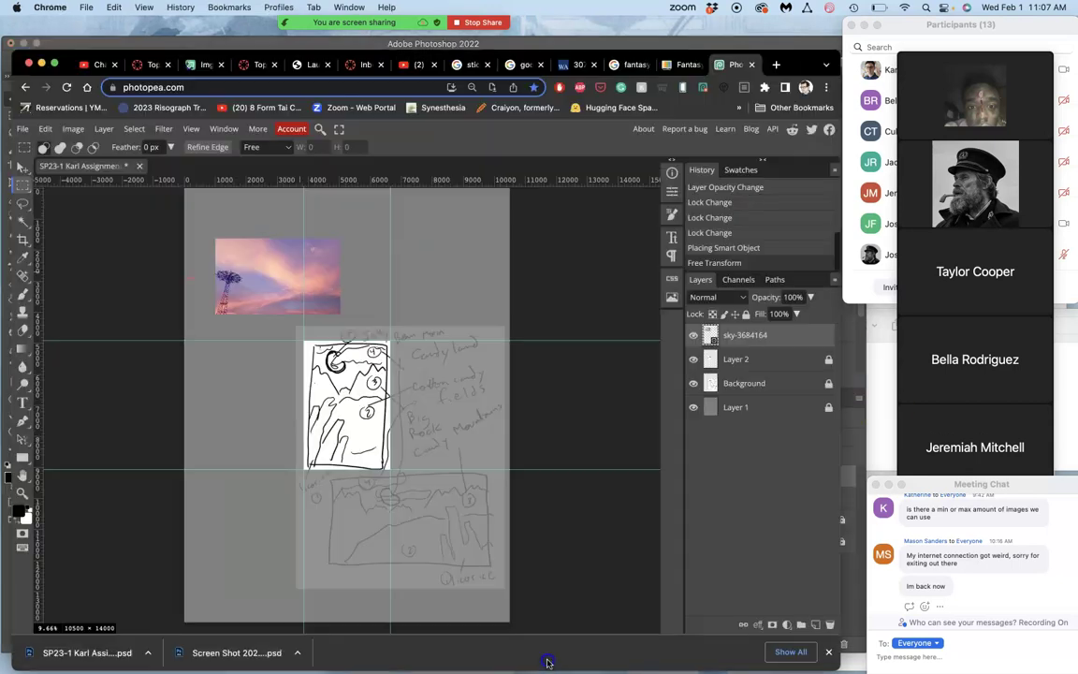
click(878, 392)
mouse_move(619, 374)
mouse_down()
mouse_move(370, 262)
mouse_move(378, 281)
mouse_move(358, 367)
mouse_up()
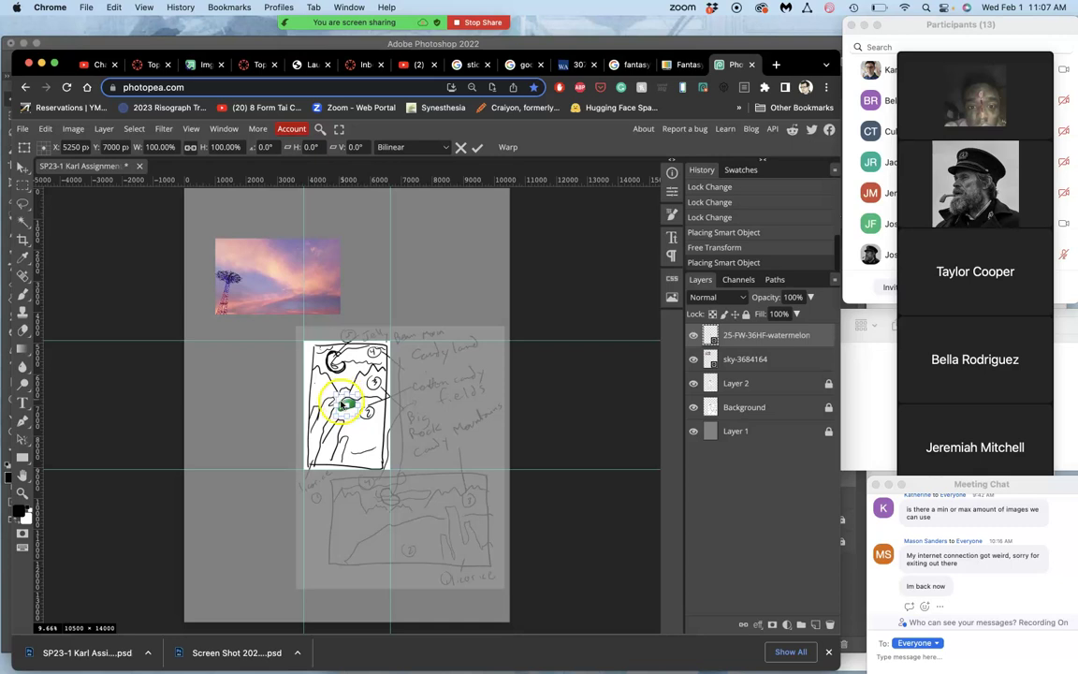
mouse_move(342, 400)
mouse_down()
mouse_move(323, 332)
mouse_move(328, 281)
mouse_move(307, 279)
mouse_up()
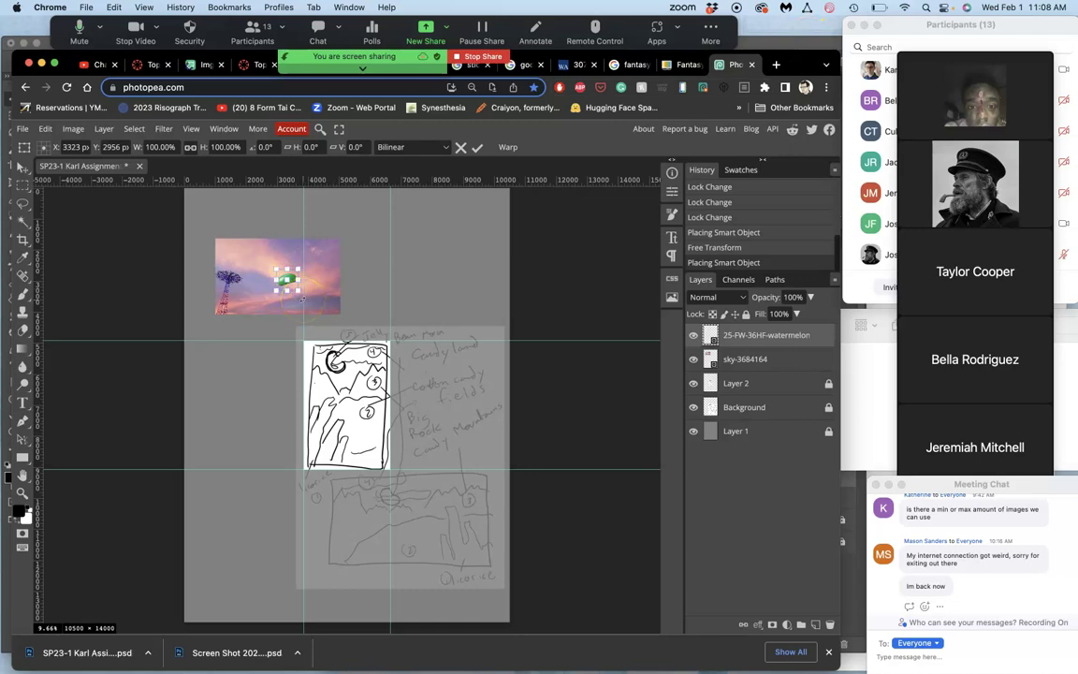
key(super+Tab)
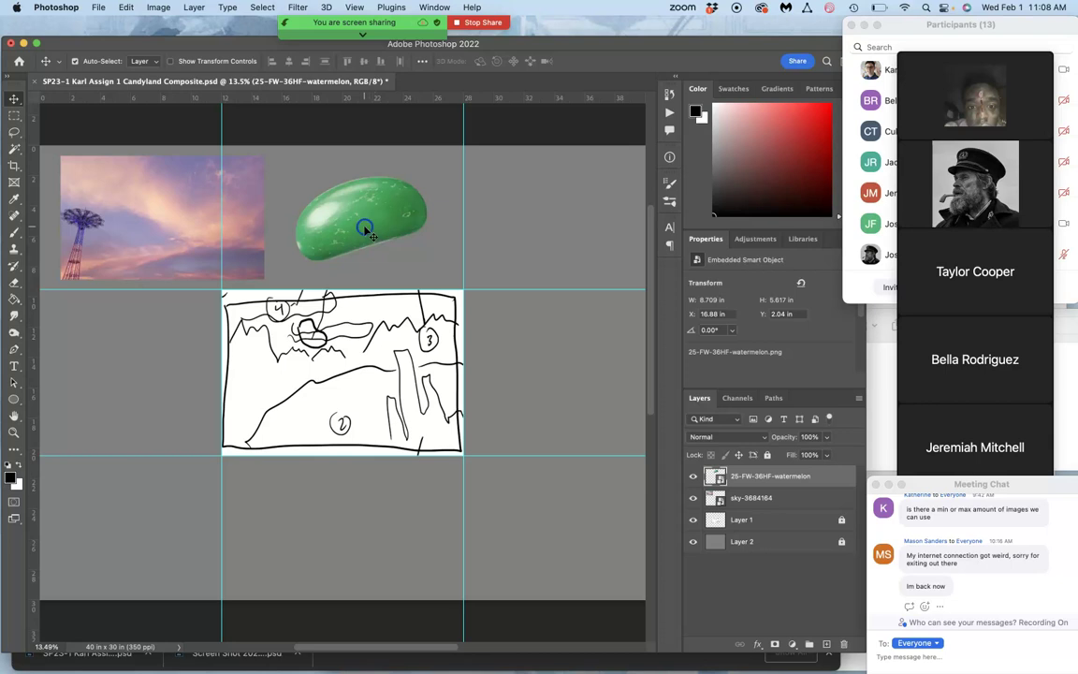
- Zoom in and pan to inspect the placed jelly bean, then zoom back out to fit
scroll(365, 229, up, 10)
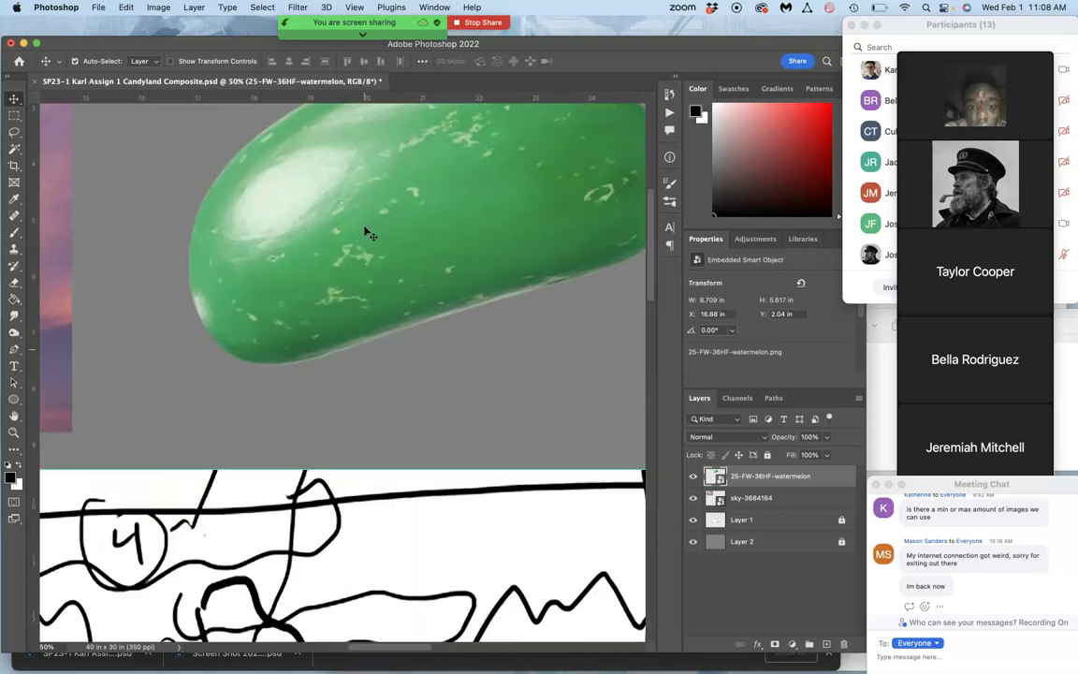
scroll(365, 232, up, 2)
scroll(363, 316, left, 10)
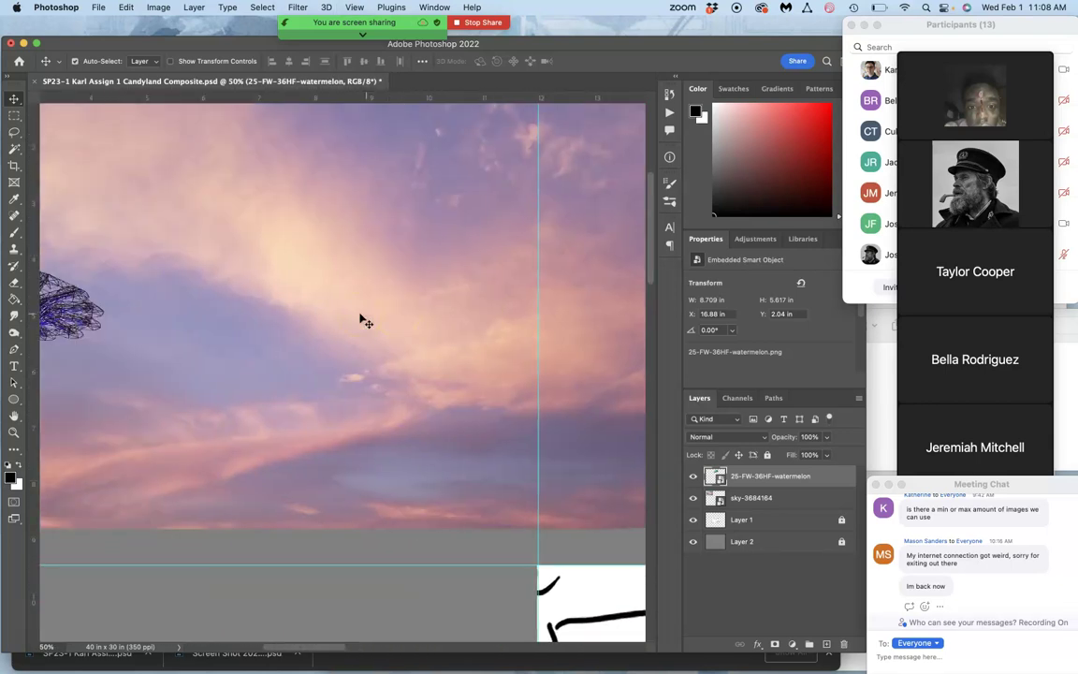
scroll(339, 329, right, 10)
scroll(338, 330, down, 5)
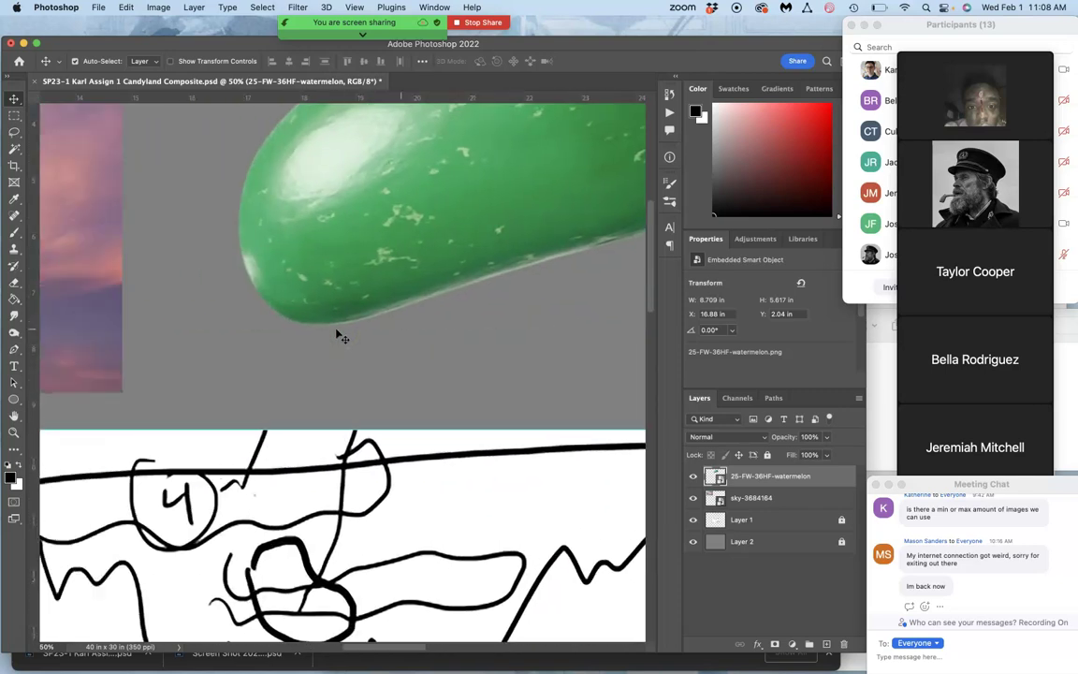
scroll(339, 334, down, 8)
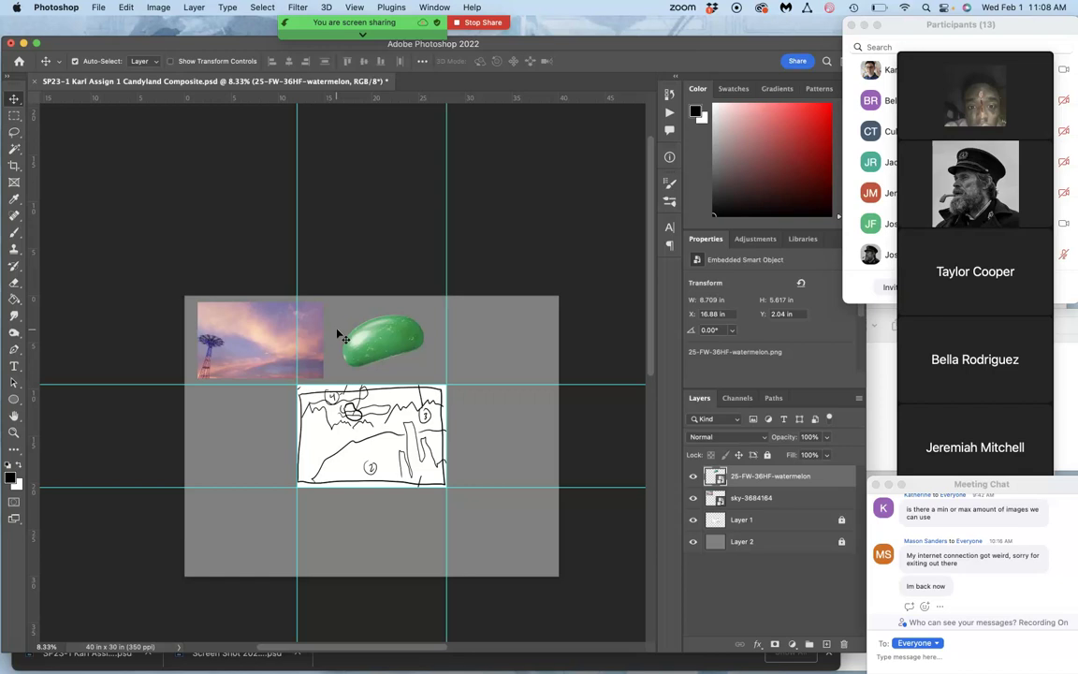
click(372, 334)
mouse_move(3, 404)
- Open the Big Rock Candy Maountain folder and move its window off the canvas
click(891, 392)
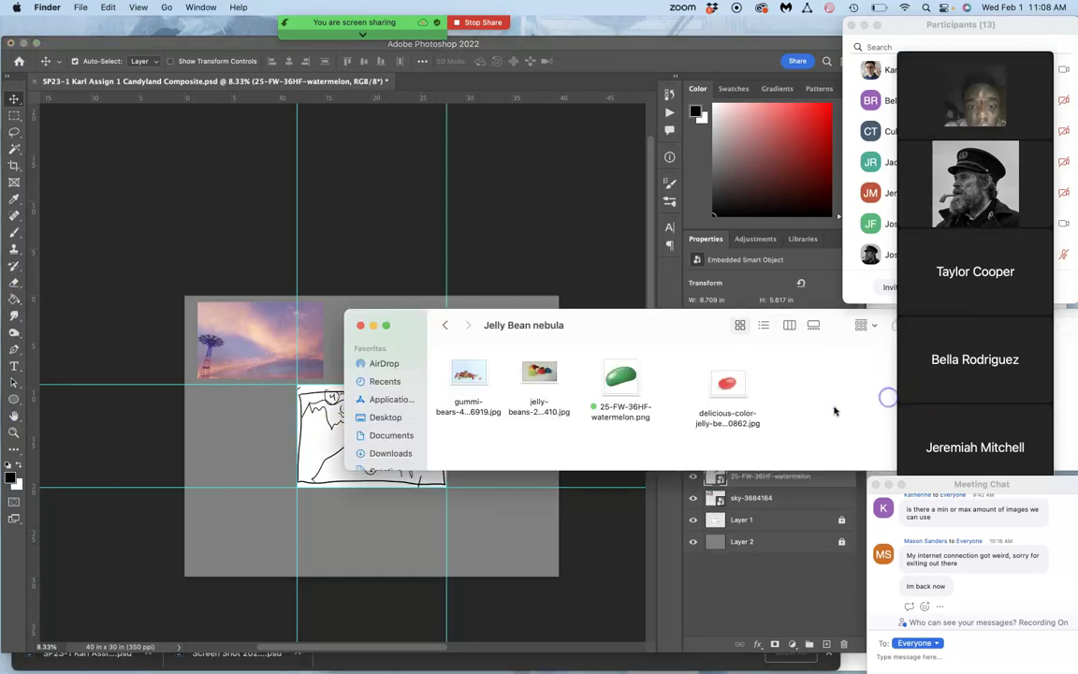
click(445, 323)
mouse_move(781, 400)
mouse_down()
mouse_move(726, 404)
mouse_move(790, 409)
mouse_move(782, 413)
mouse_up()
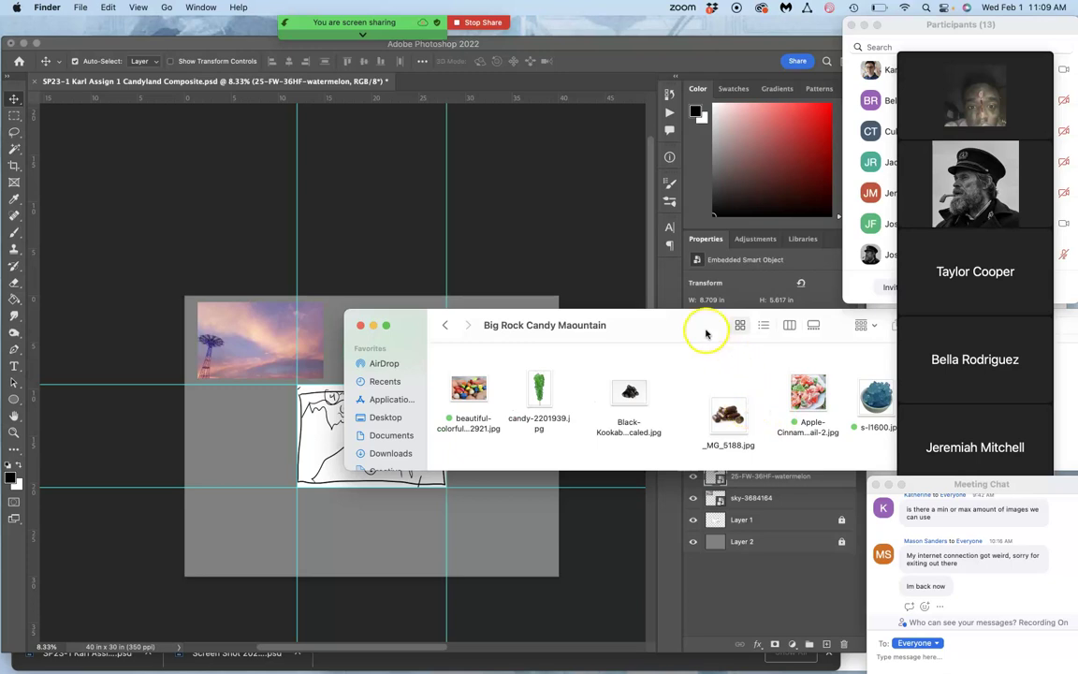
drag(705, 332, 554, 390)
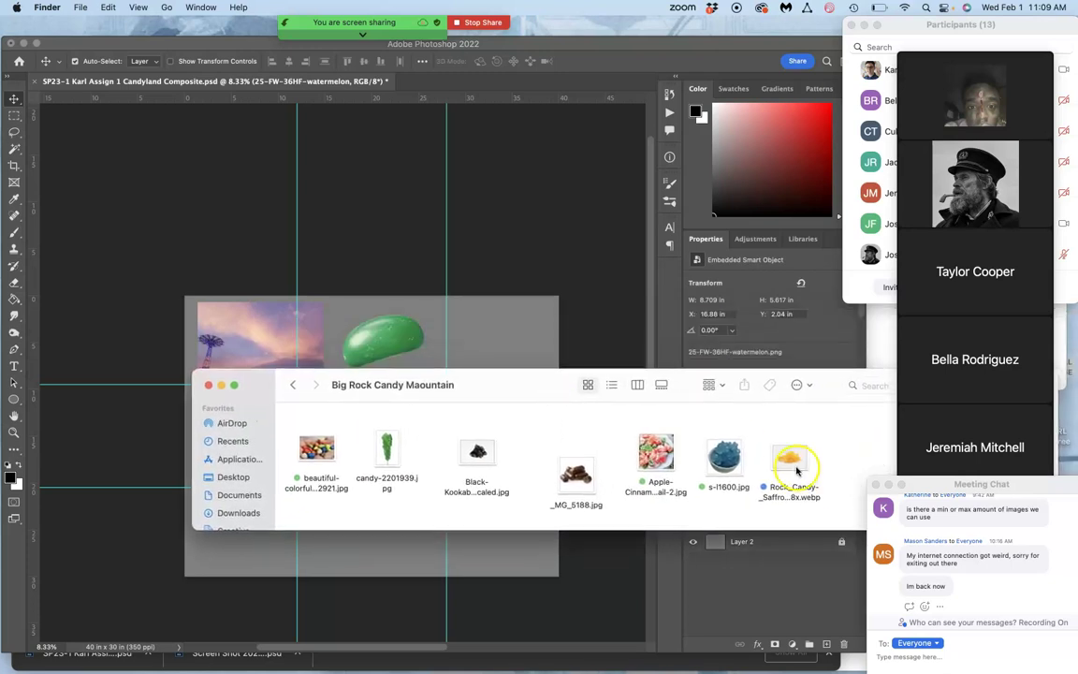
- Place the Rock_Candy_-_Saffron_1738x image, shrink it to about three quarters, and set it top-right beside the jelly bean
drag(789, 456, 493, 342)
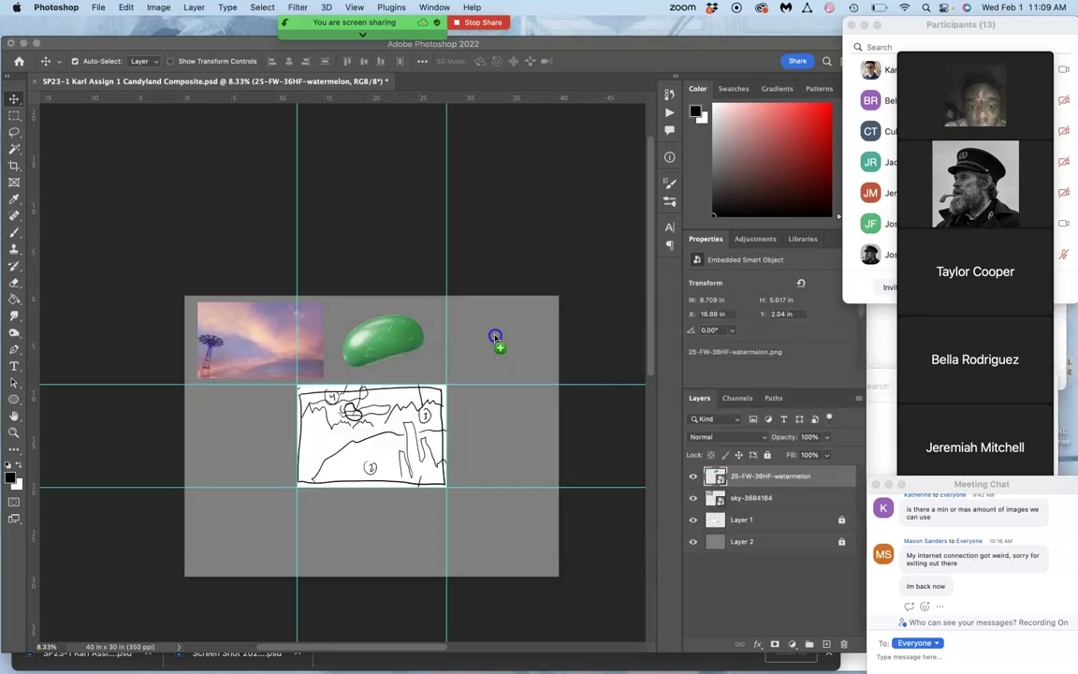
mouse_move(415, 440)
mouse_down()
mouse_move(552, 496)
mouse_move(452, 488)
mouse_move(440, 428)
mouse_move(515, 407)
mouse_move(512, 385)
mouse_move(481, 380)
mouse_move(424, 495)
mouse_move(368, 539)
mouse_move(353, 505)
mouse_up()
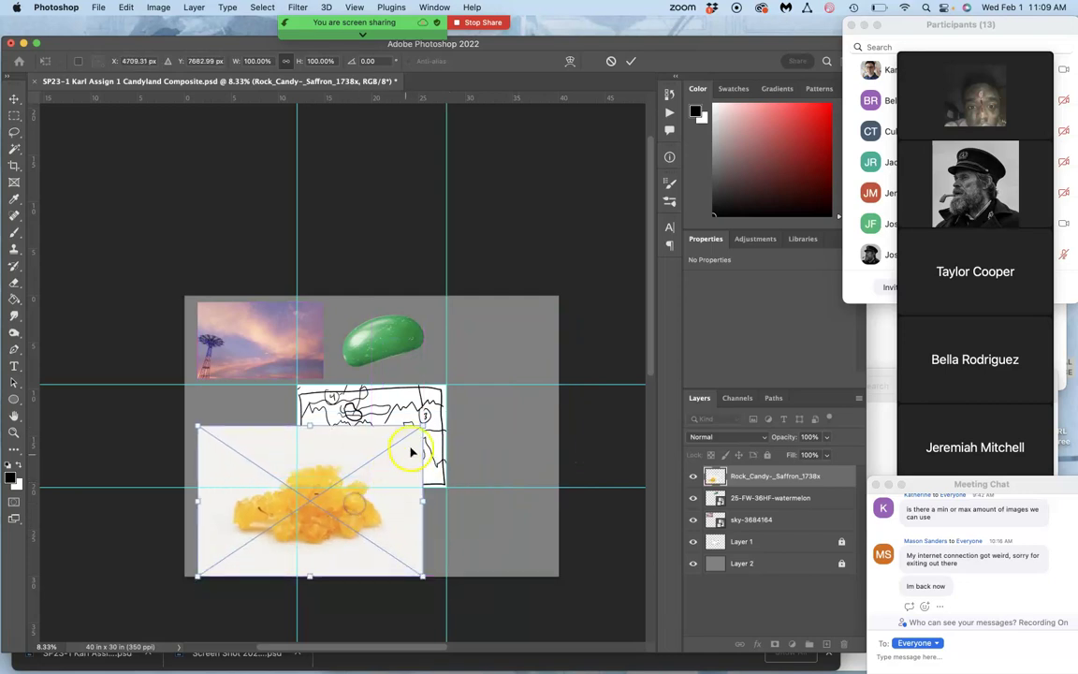
drag(423, 427, 582, 318)
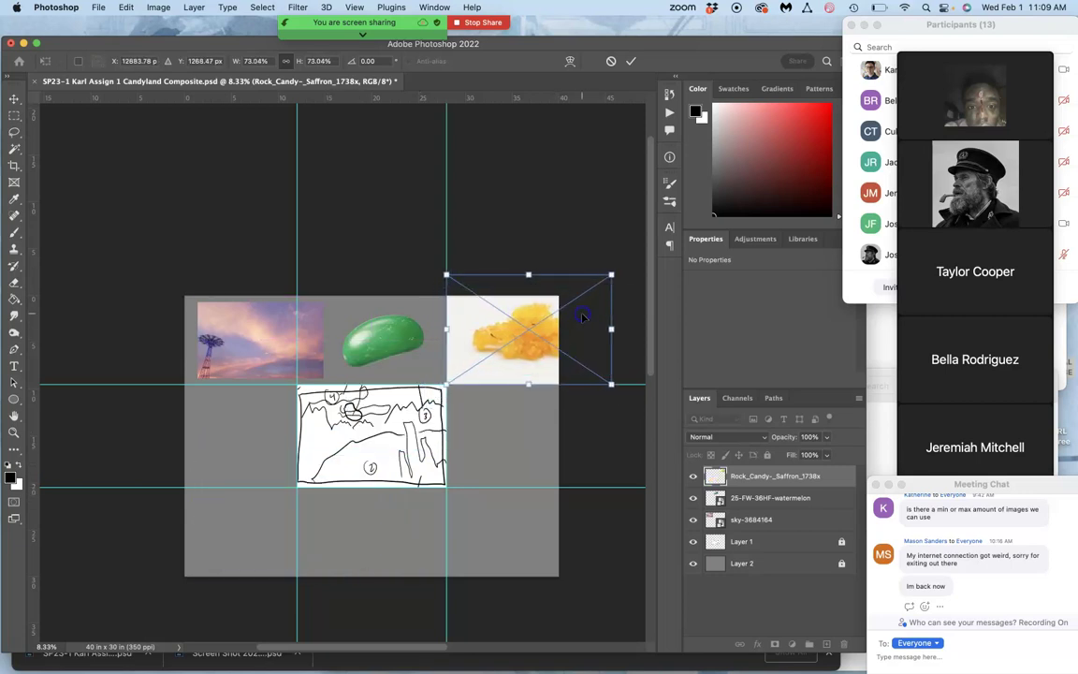
key(Return)
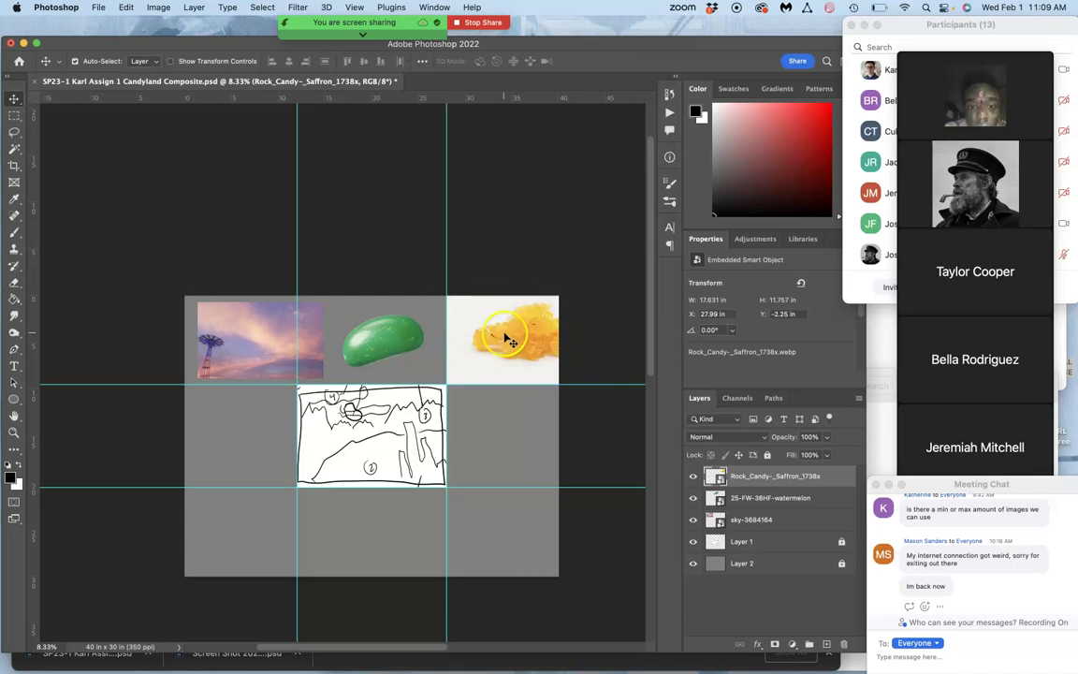
mouse_move(505, 337)
mouse_down()
mouse_move(476, 353)
mouse_move(494, 361)
mouse_move(437, 391)
mouse_move(491, 358)
mouse_move(471, 364)
mouse_up()
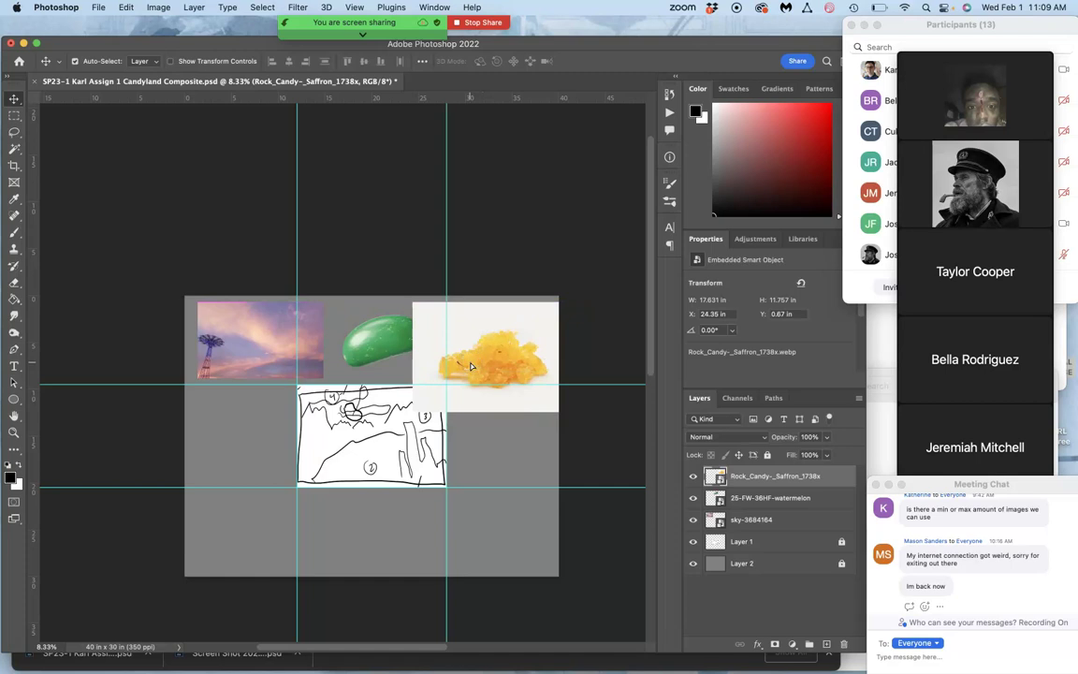
- Reopen the Big Rock Candy Maountain folder from the assignment's main folder
click(879, 361)
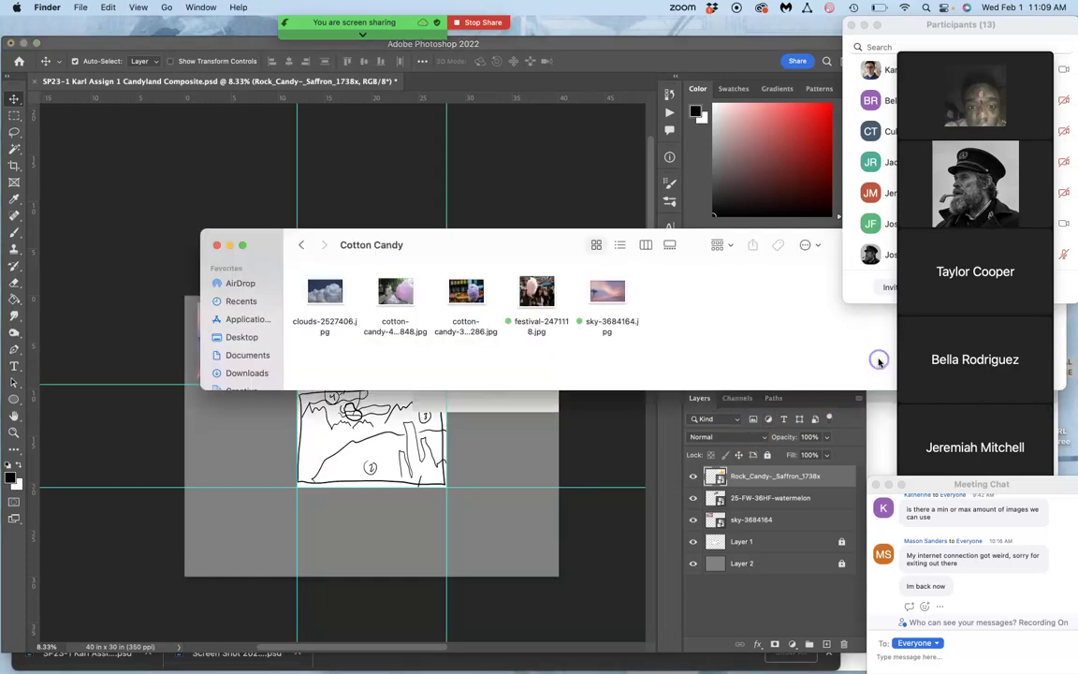
click(300, 244)
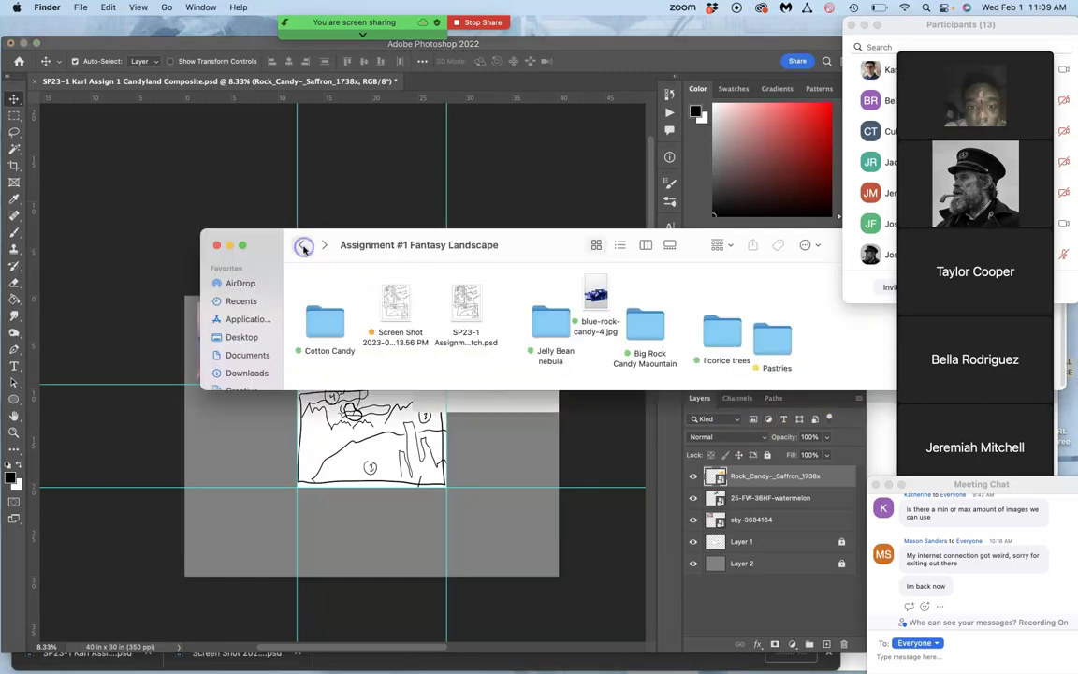
double_click(635, 326)
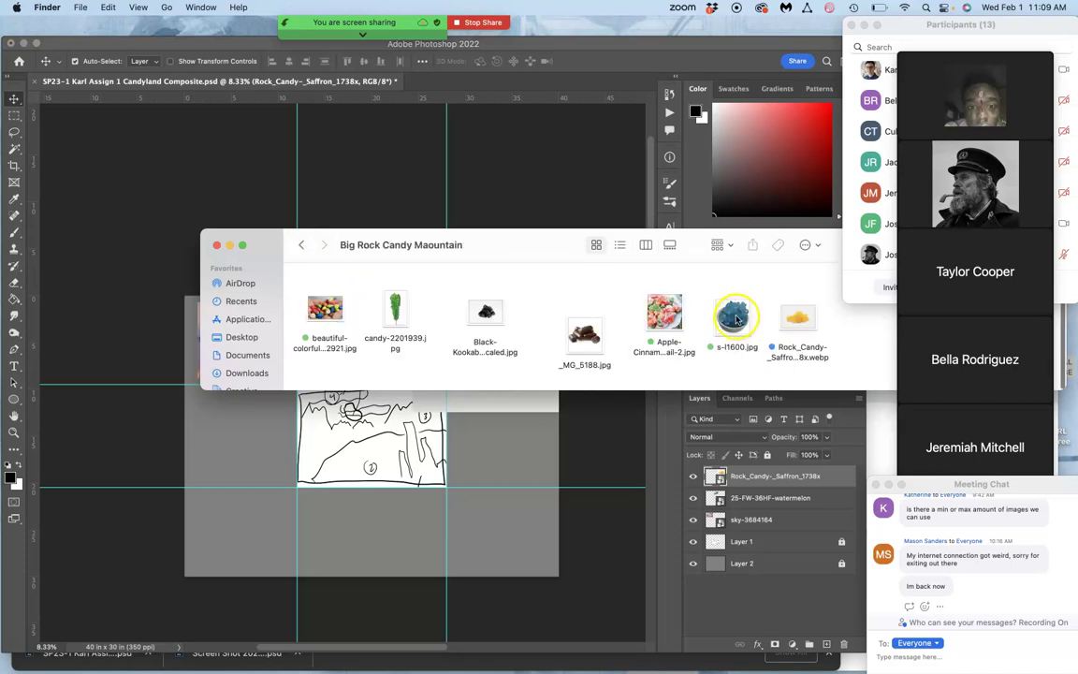
- Place s-l1600.jpg scaled to about 76% in the space left of the sketch
drag(722, 320, 463, 522)
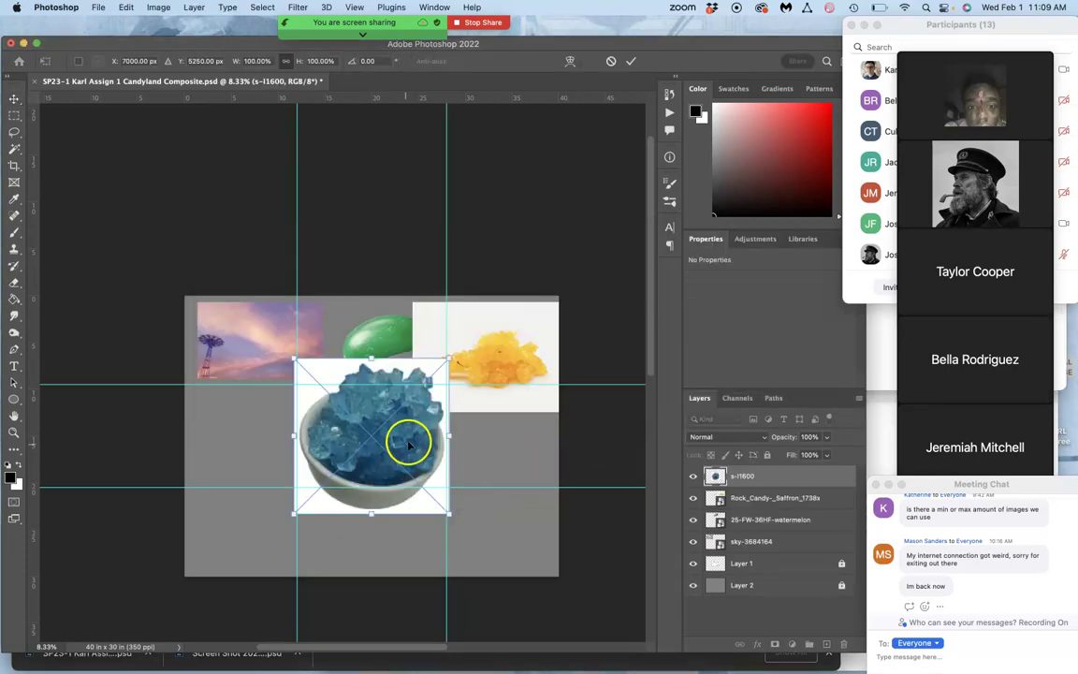
drag(409, 444, 246, 475)
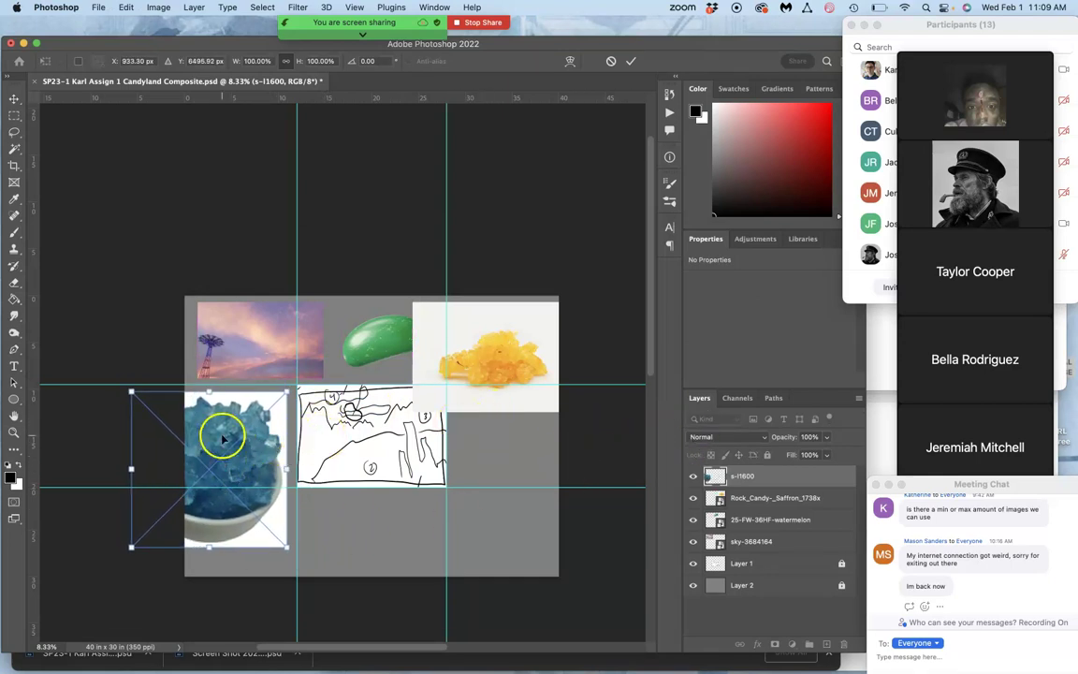
drag(256, 409, 243, 420)
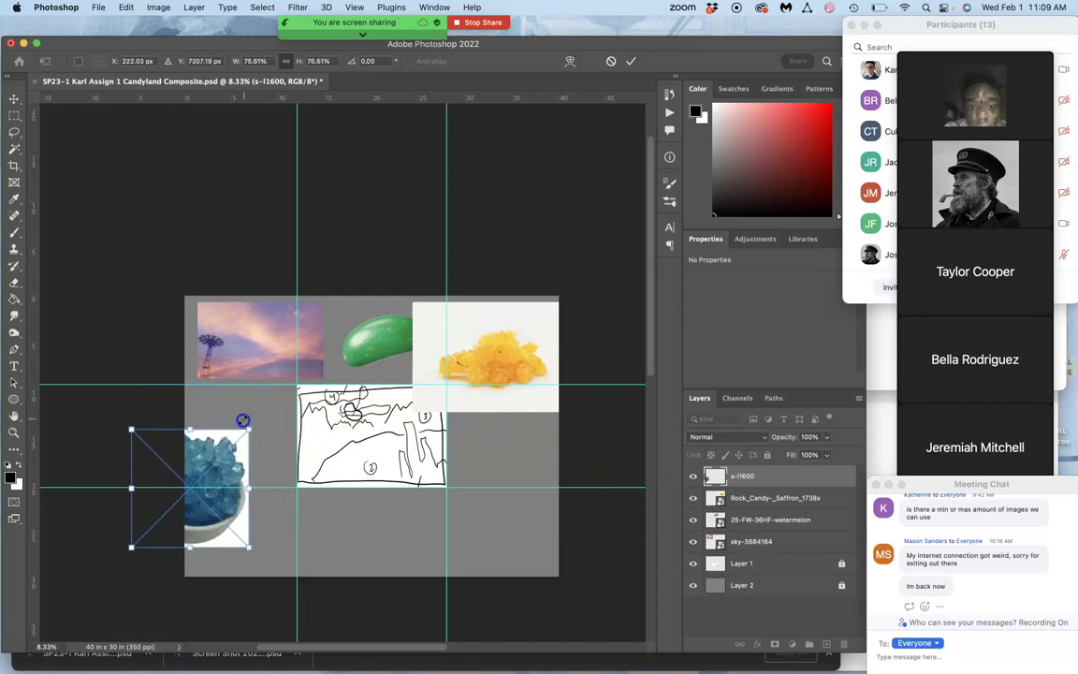
mouse_move(228, 467)
mouse_down()
mouse_move(371, 438)
mouse_move(271, 444)
mouse_move(266, 428)
mouse_up()
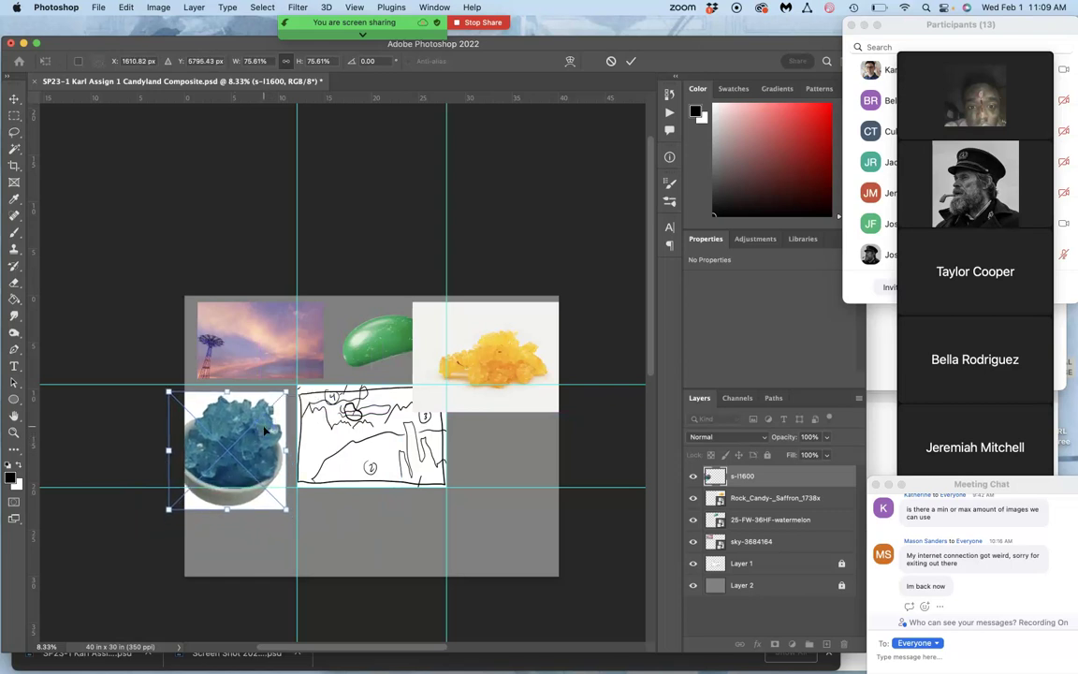
key(Return)
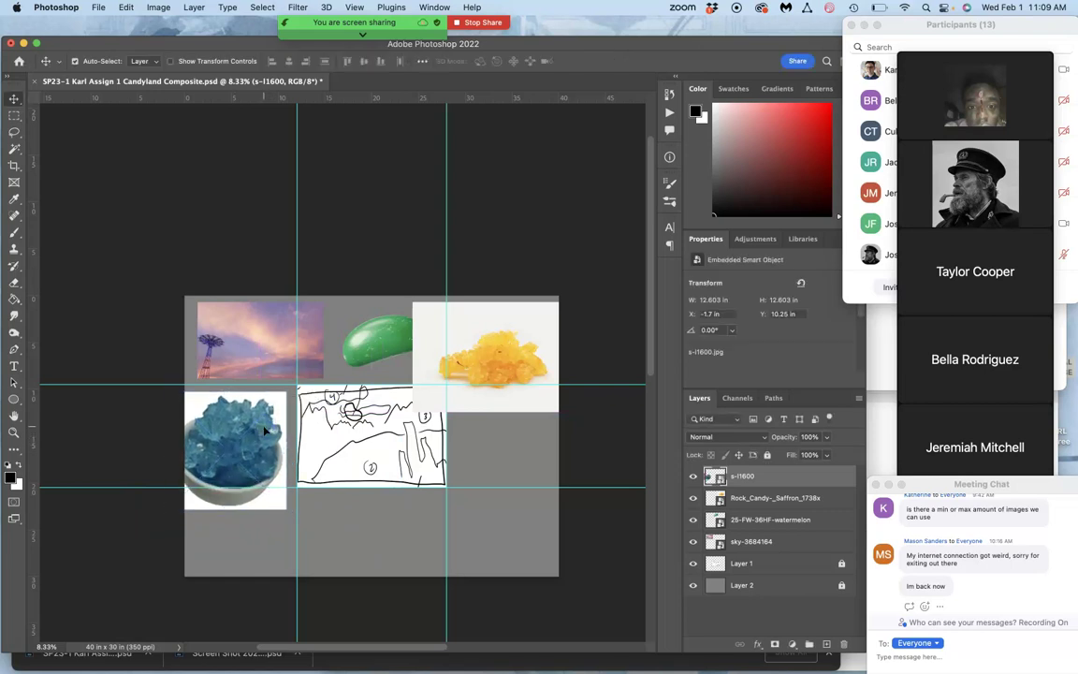
click(881, 373)
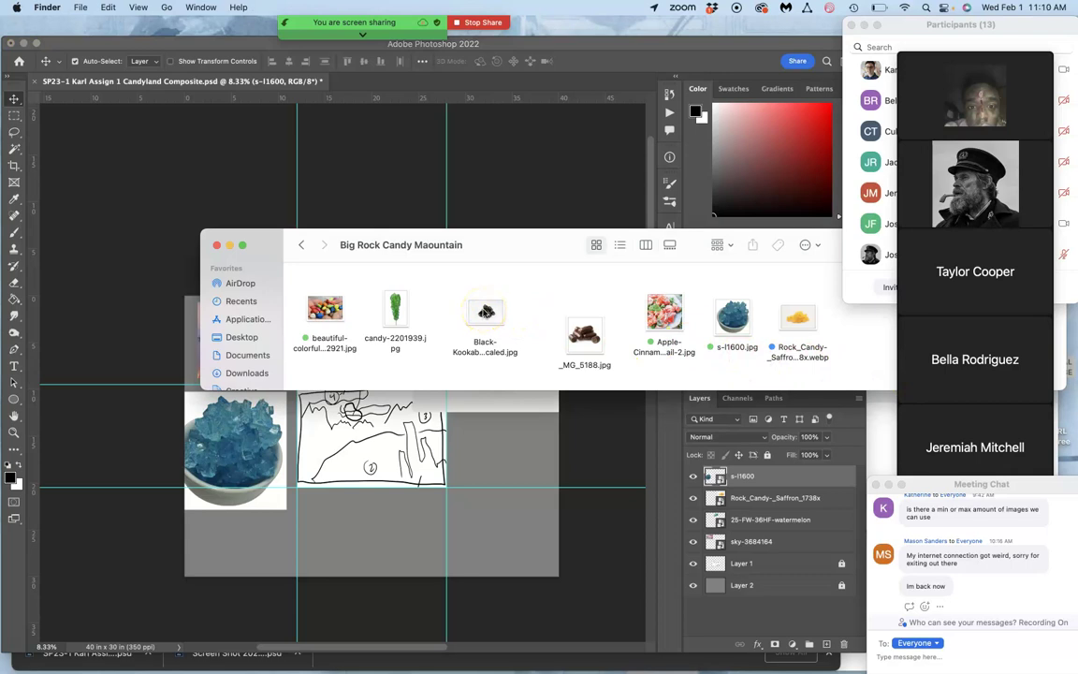
- Place beautiful-colorful-rocks-5852921 in the empty space right of the sketch
drag(325, 308, 510, 462)
drag(432, 455, 562, 475)
drag(538, 430, 541, 431)
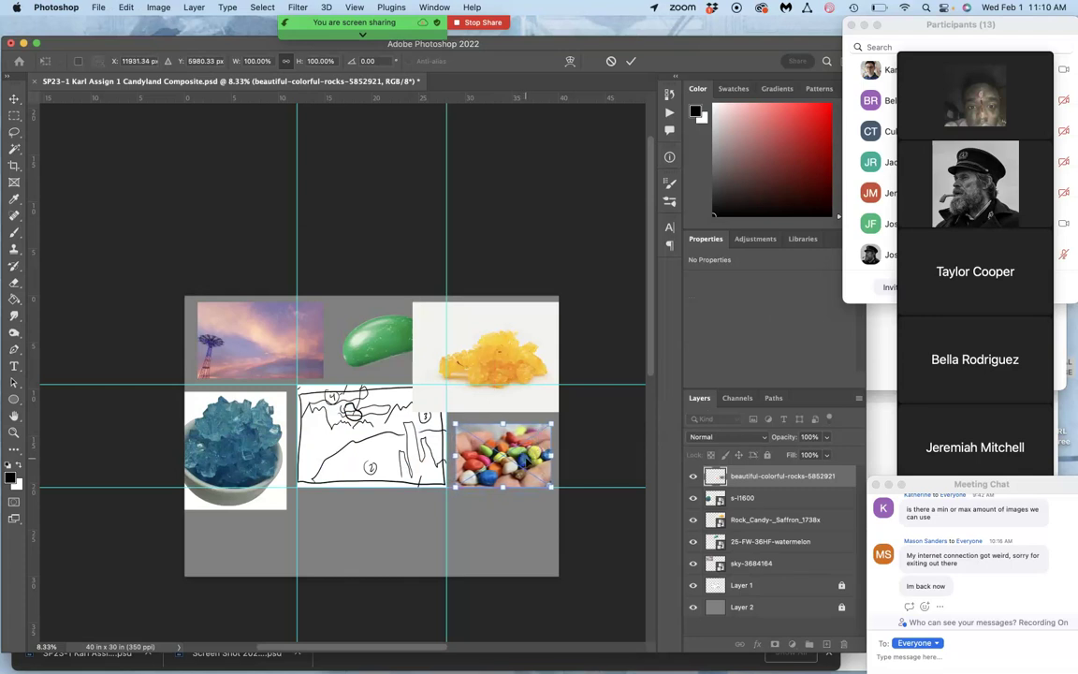
key(Return)
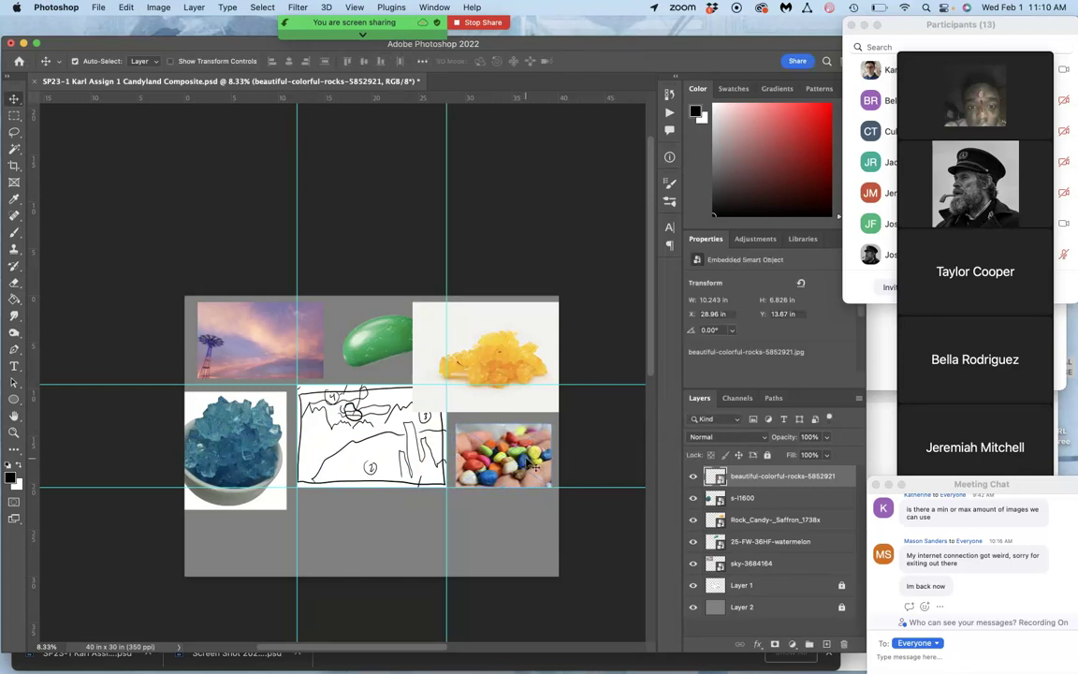
- Return the folder window to the assignment's main folder and go back to the composite
click(881, 351)
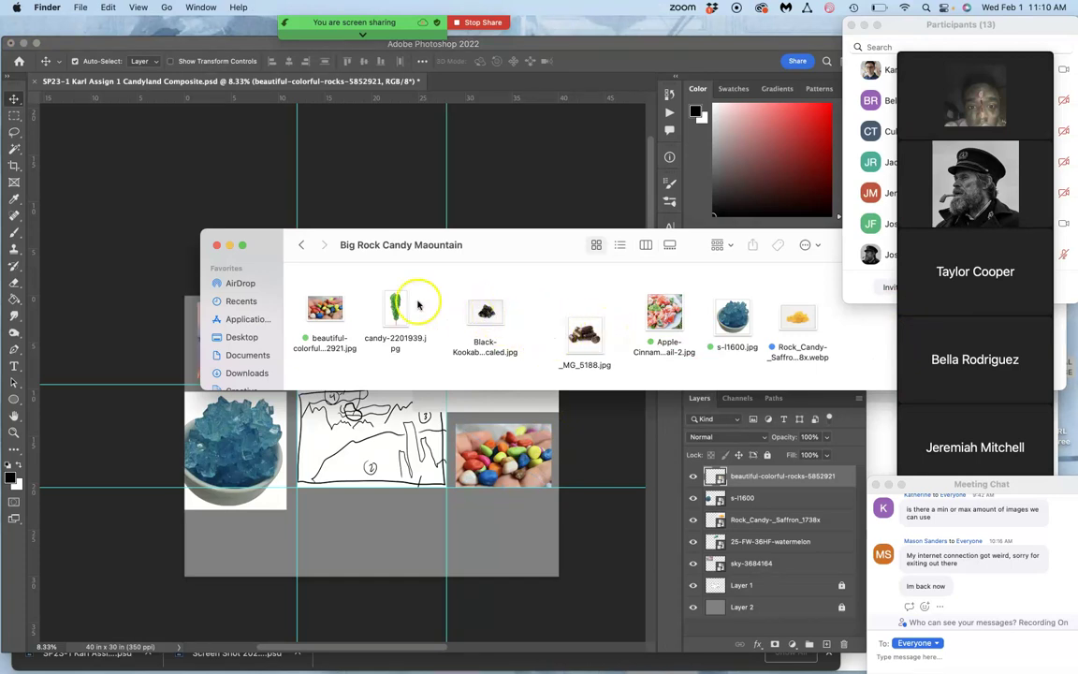
click(298, 245)
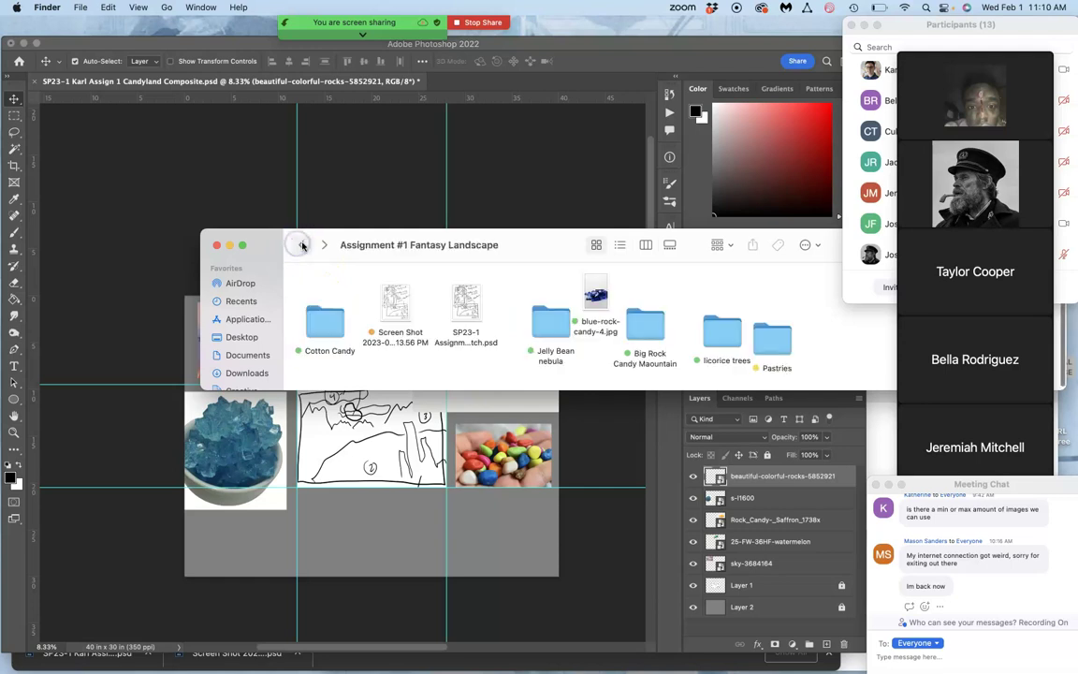
click(323, 453)
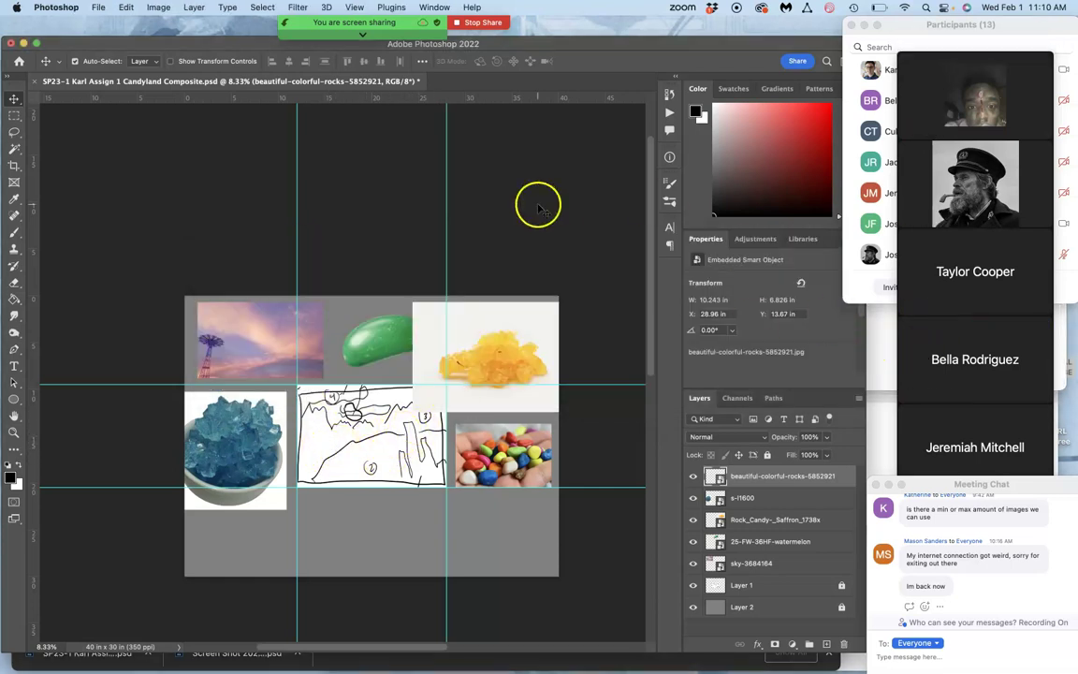
- With Photopea in front, open the Big Rock Candy Maountain image folder
click(363, 667)
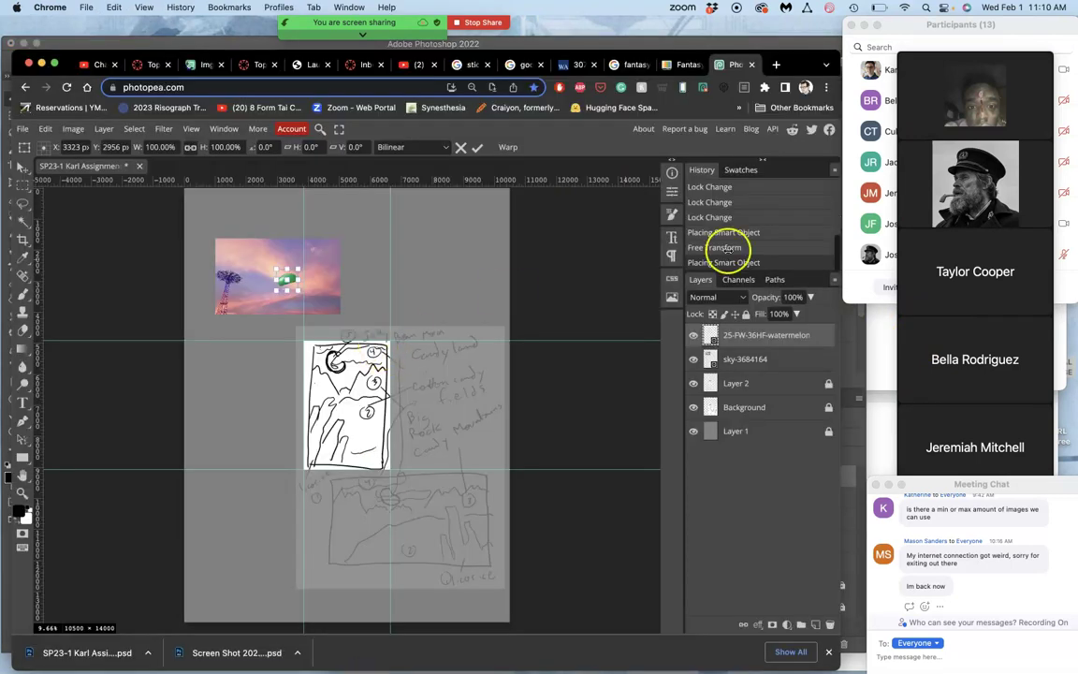
click(871, 327)
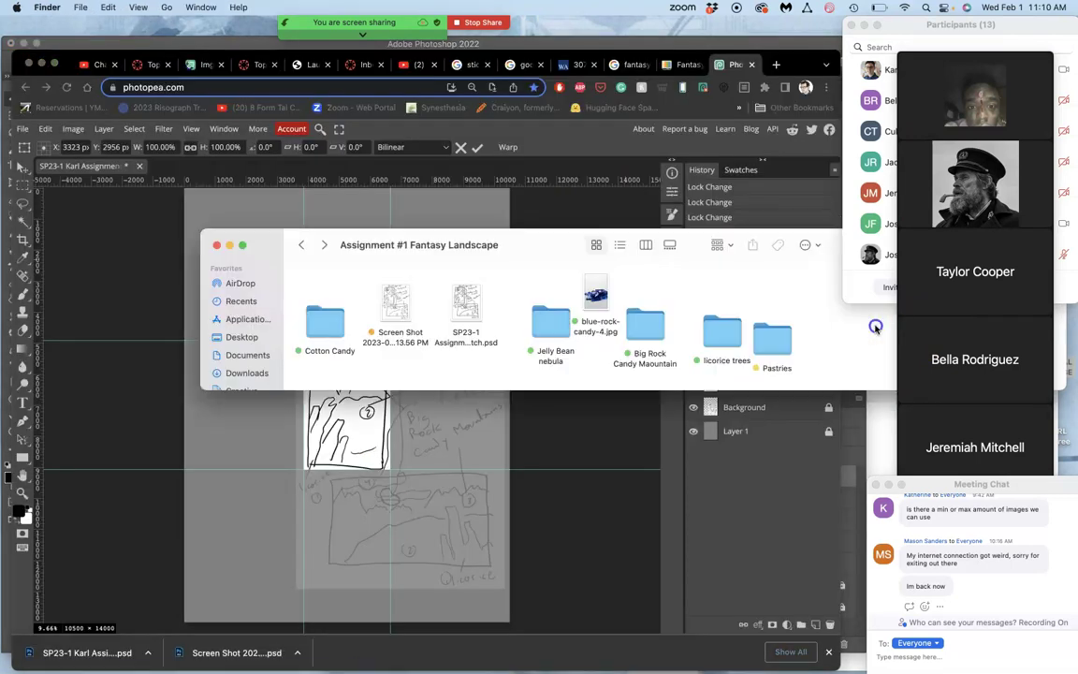
double_click(648, 329)
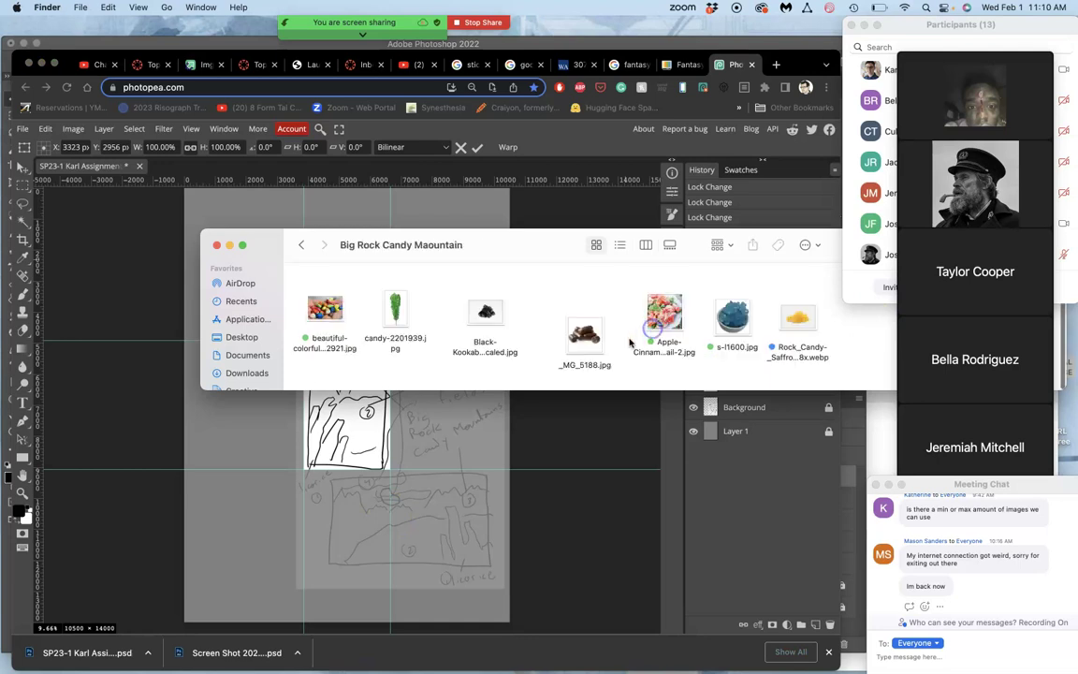
- Place s-l1600.jpg in Photopea and move it into the space left of the sketch
drag(733, 323, 247, 532)
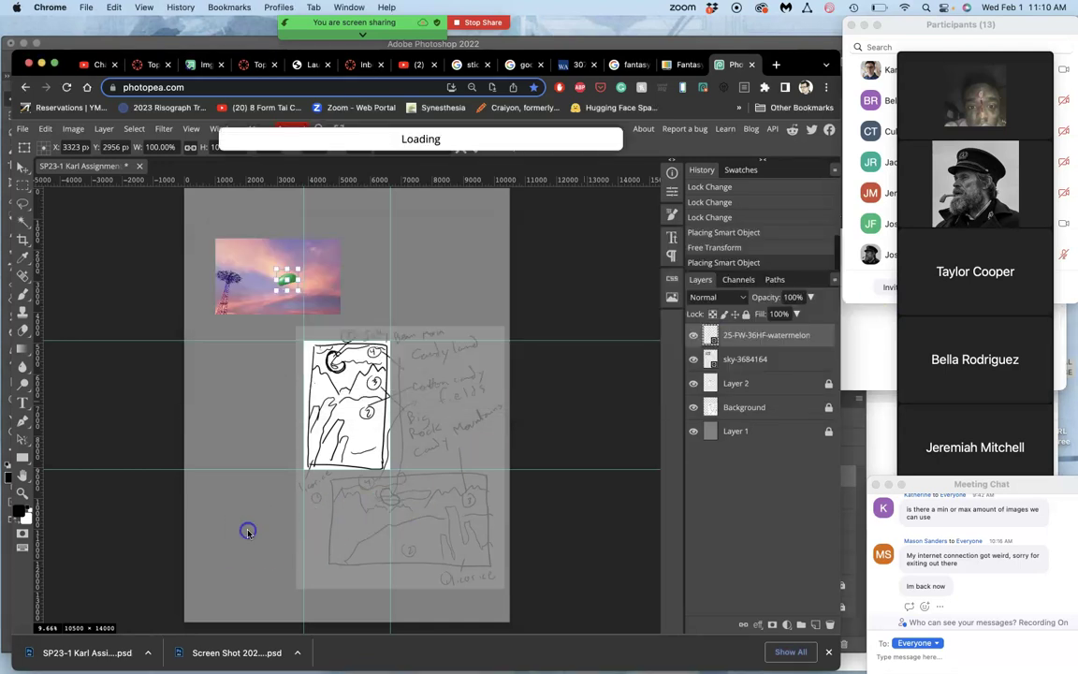
click(253, 517)
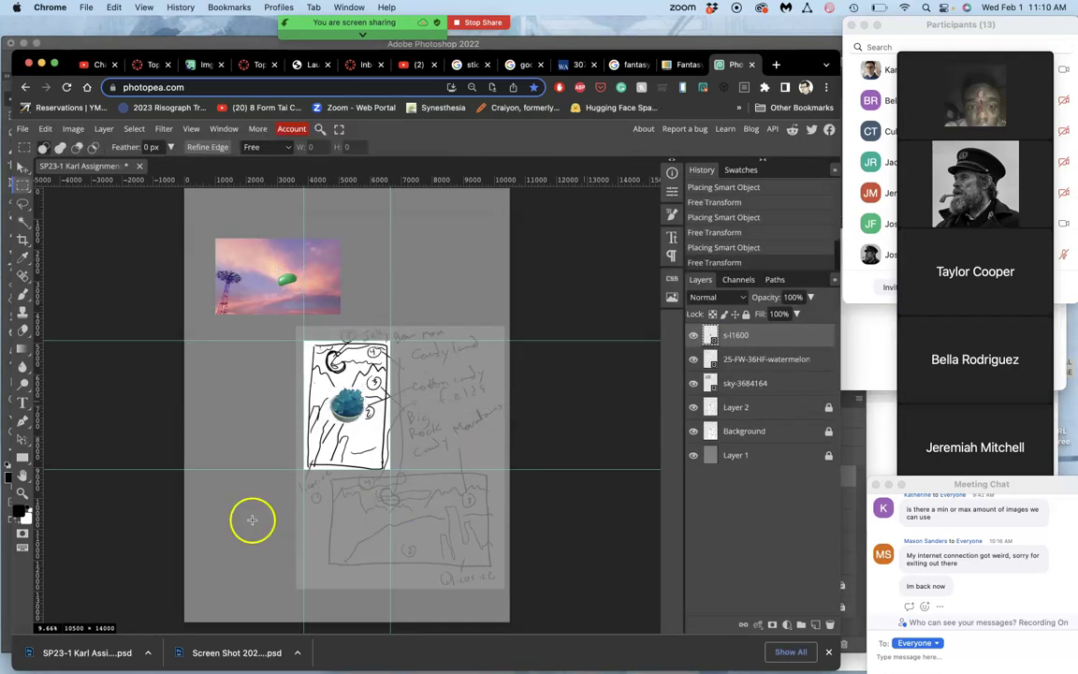
click(343, 415)
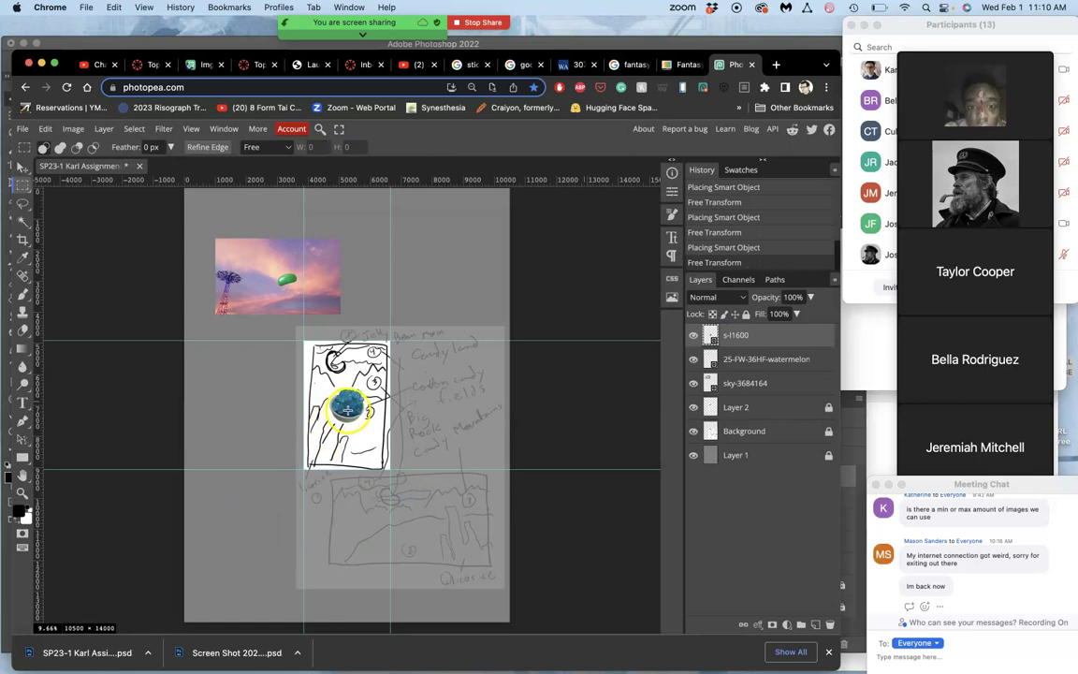
click(21, 166)
drag(339, 387, 239, 378)
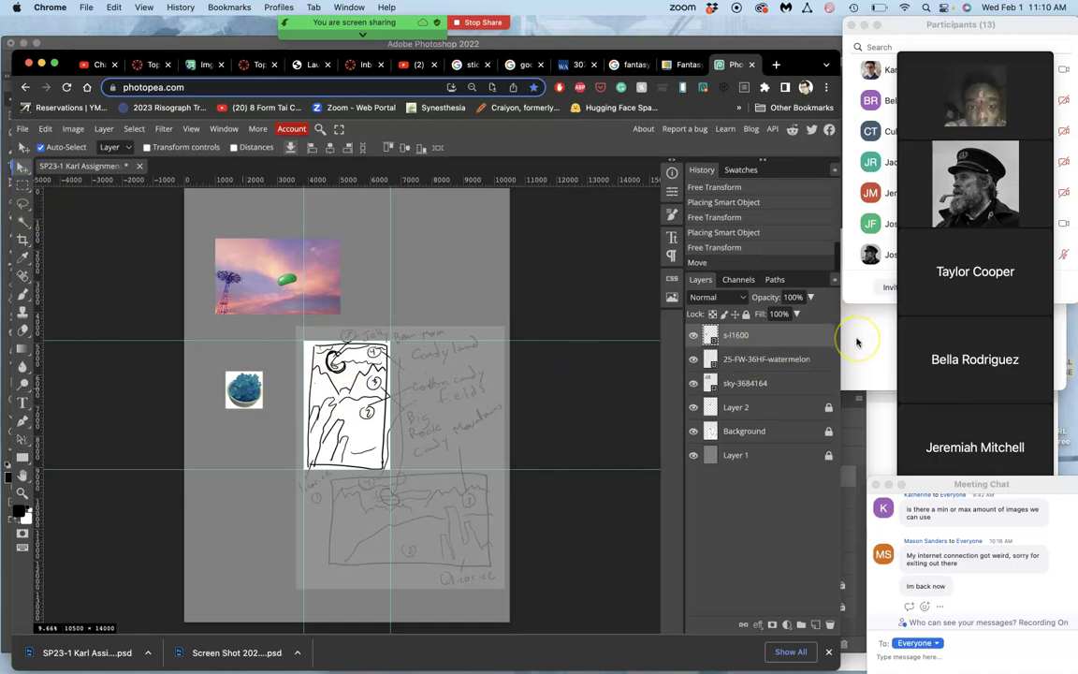
- Drop the Rock_Candy_Saffron yellow rock candy photo onto the canvas and move it right of the sketch
key(super+Tab)
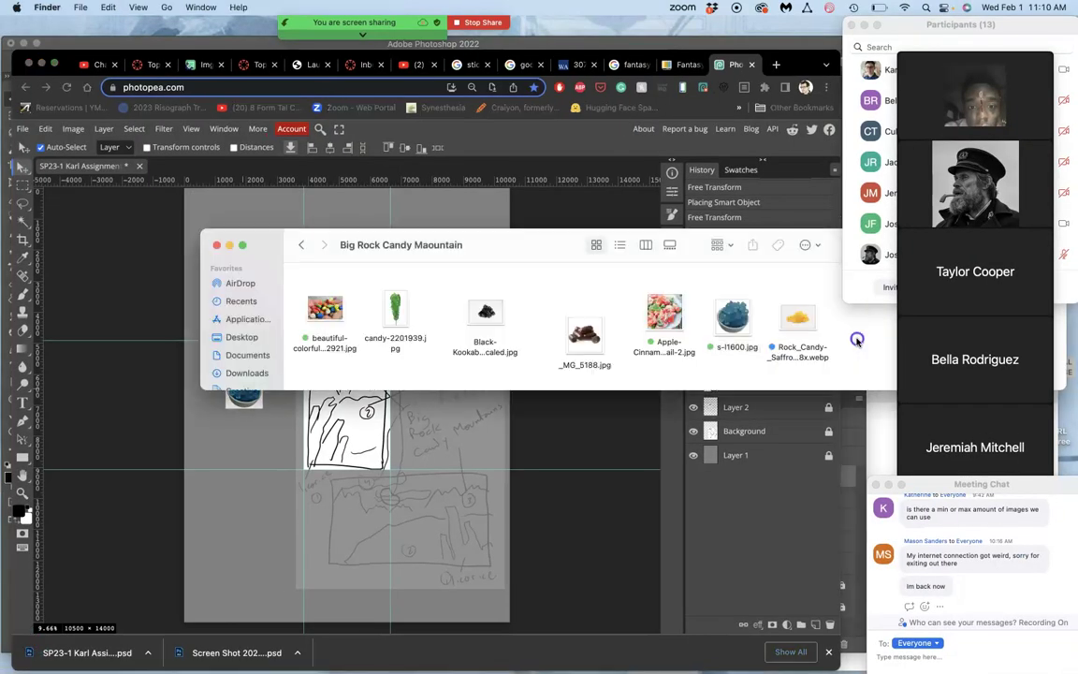
drag(806, 318, 464, 429)
click(355, 414)
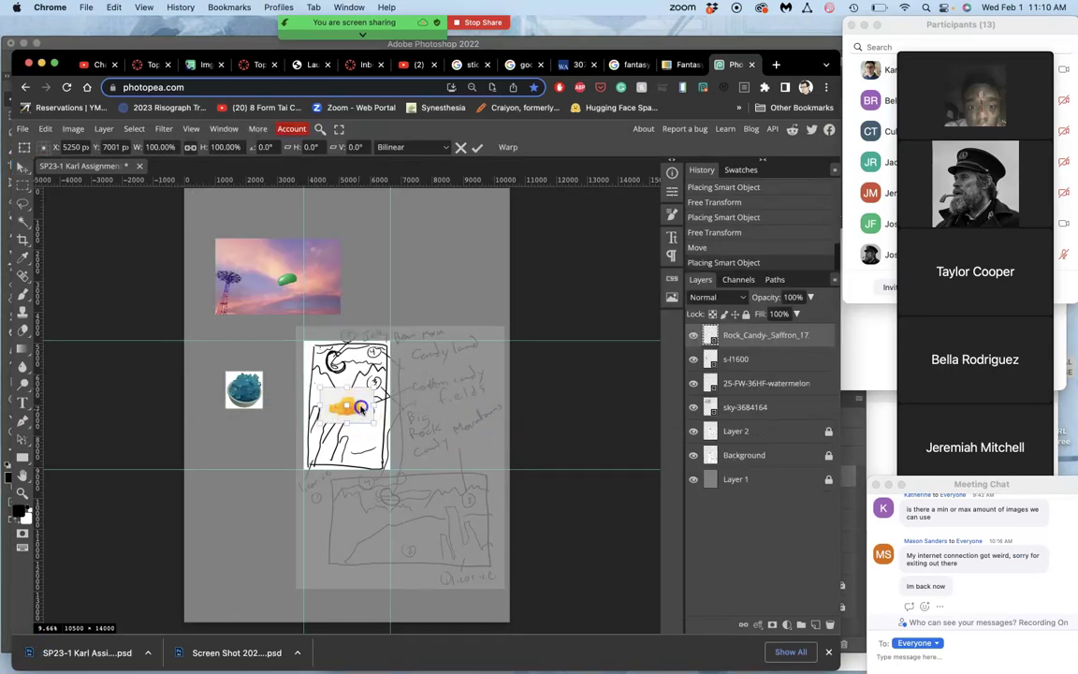
mouse_move(361, 410)
mouse_down()
mouse_move(404, 377)
mouse_move(444, 380)
mouse_up()
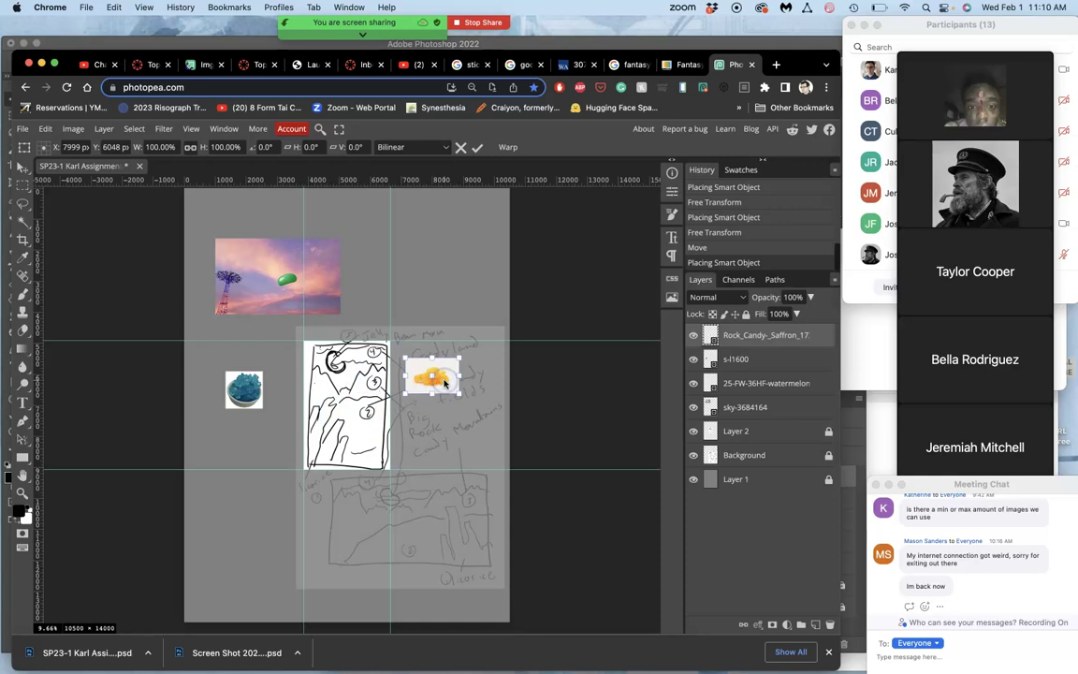
key(Return)
- Place the beautiful-colorful rocks photo at lower left below the blue rock candy, then save the collage
click(871, 345)
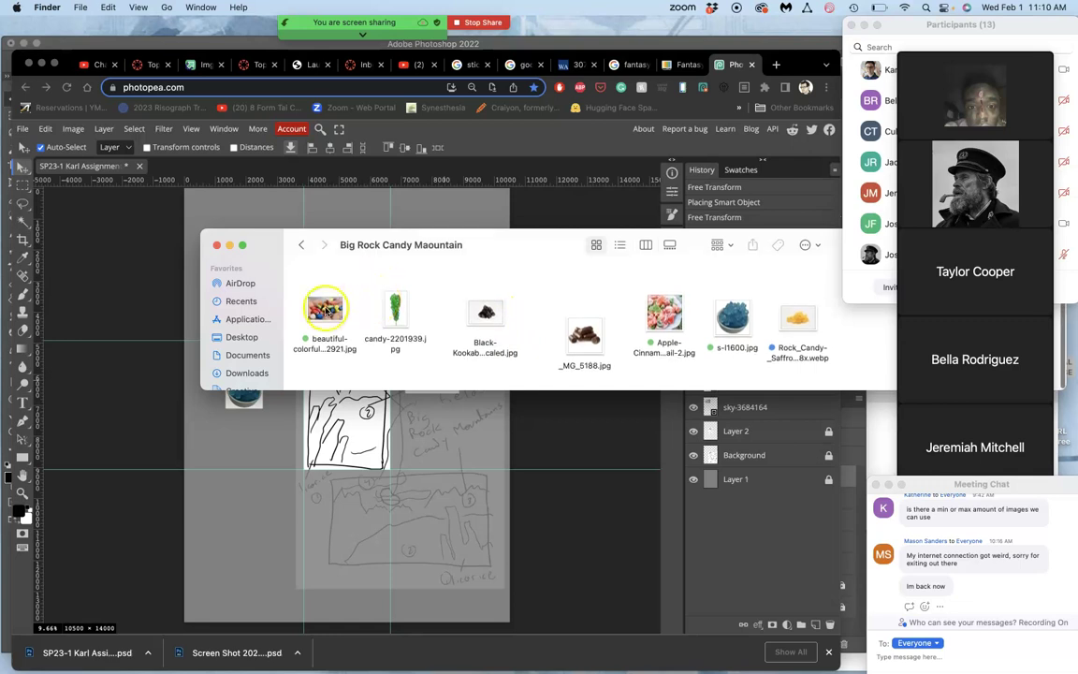
drag(325, 308, 227, 442)
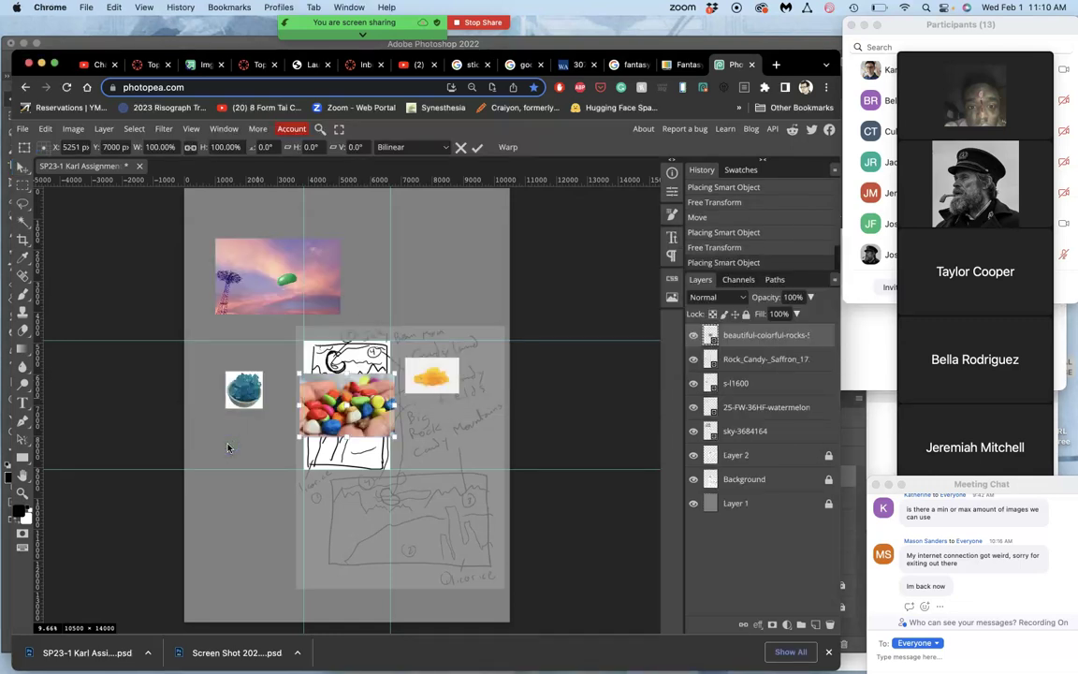
key(Return)
mouse_move(367, 409)
mouse_down()
mouse_move(300, 461)
mouse_move(265, 465)
mouse_up()
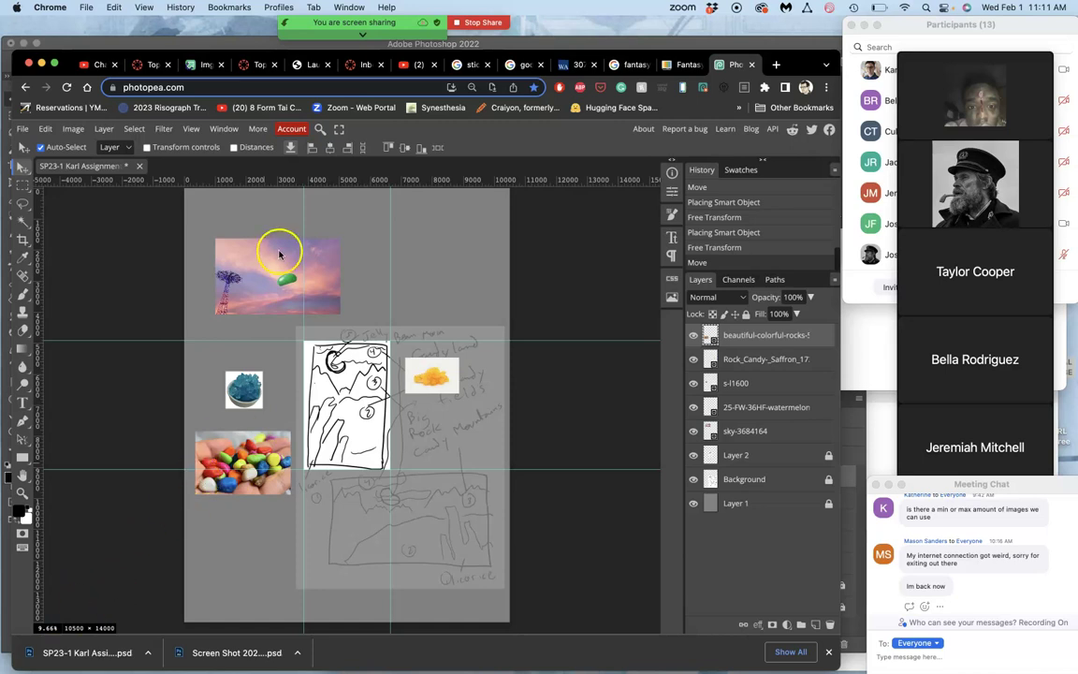
key(super+s)
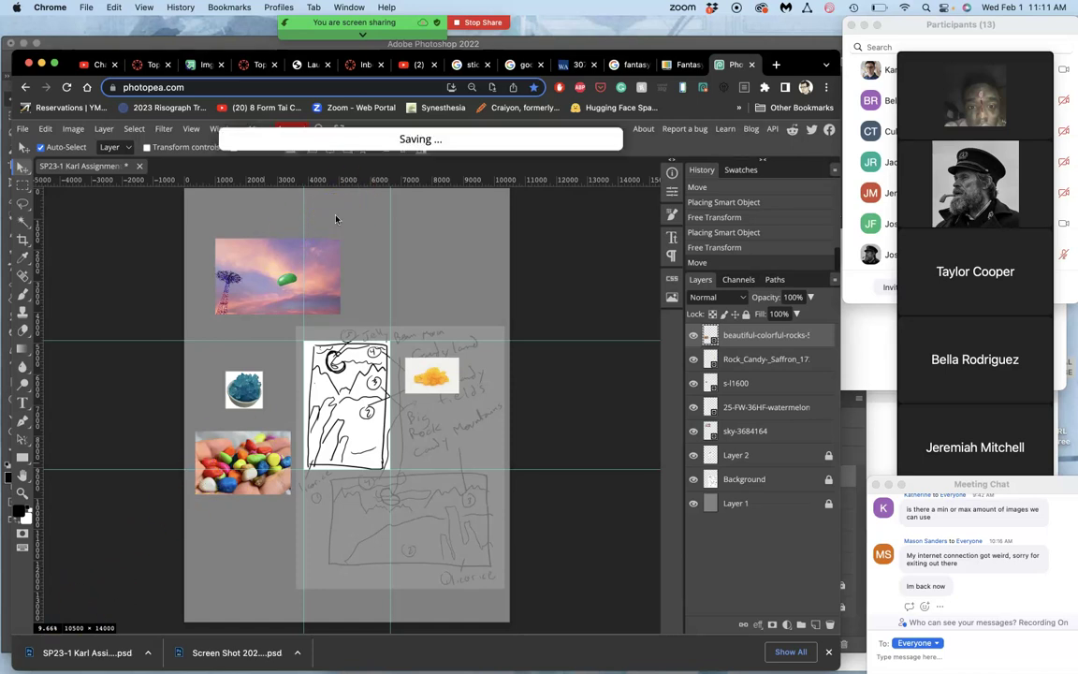
click(220, 41)
- Save the Photoshop composite and open the Cotton Candy image folder
key(super+s)
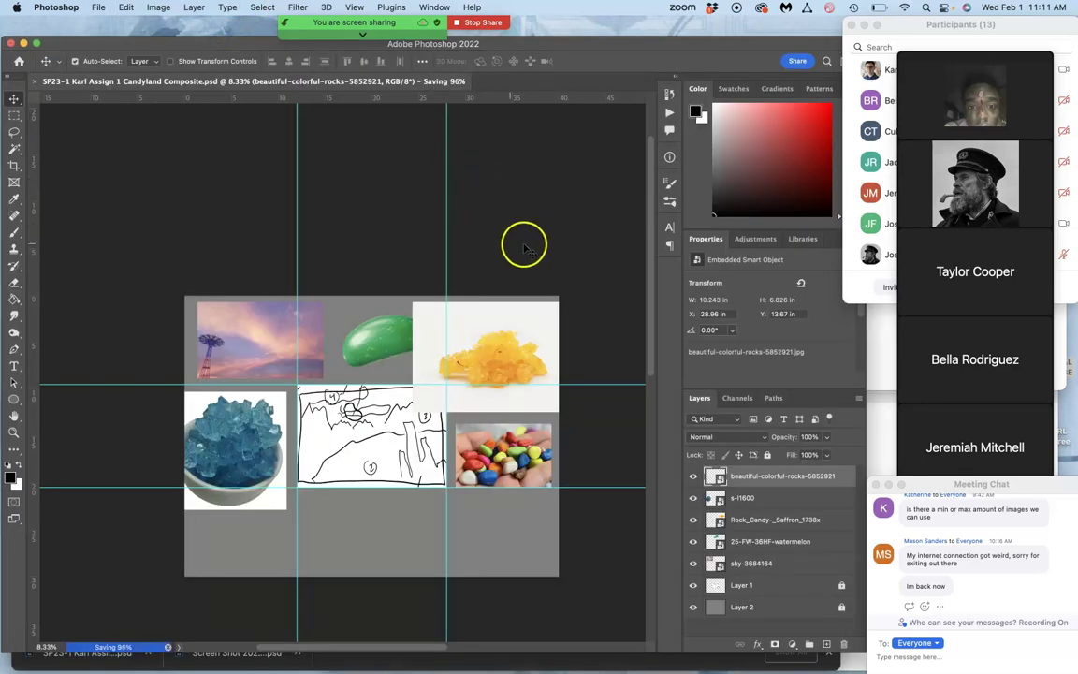
click(884, 332)
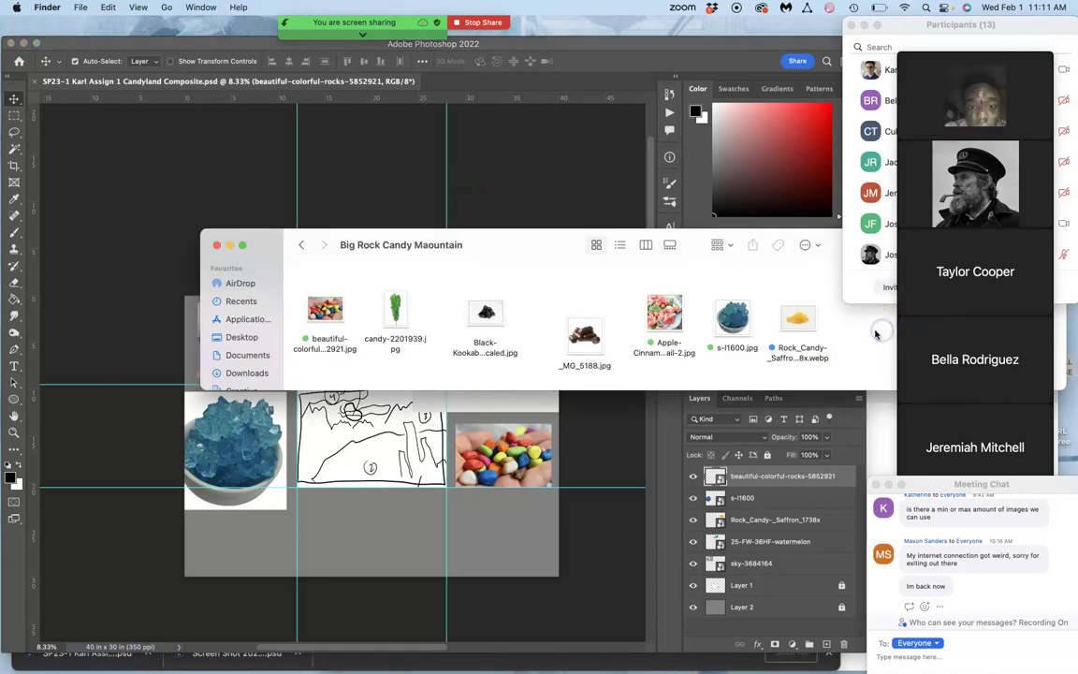
click(299, 244)
double_click(323, 322)
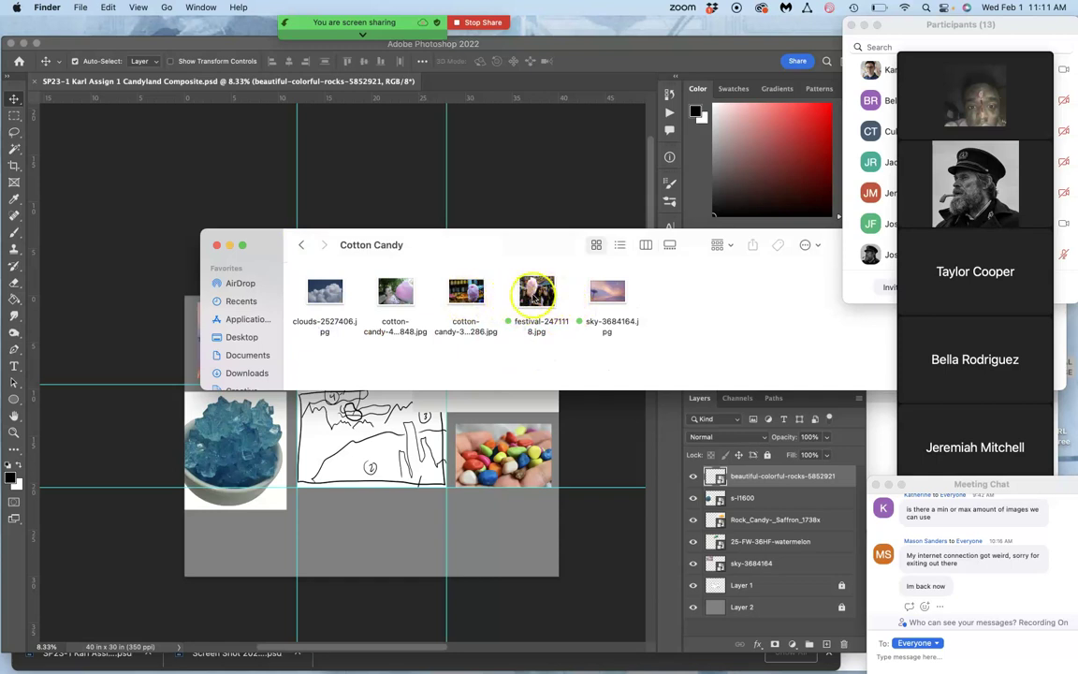
- Place festival-2471118.jpg in the composite, rotate it about -95° and enlarge it over the centre
drag(536, 292, 391, 502)
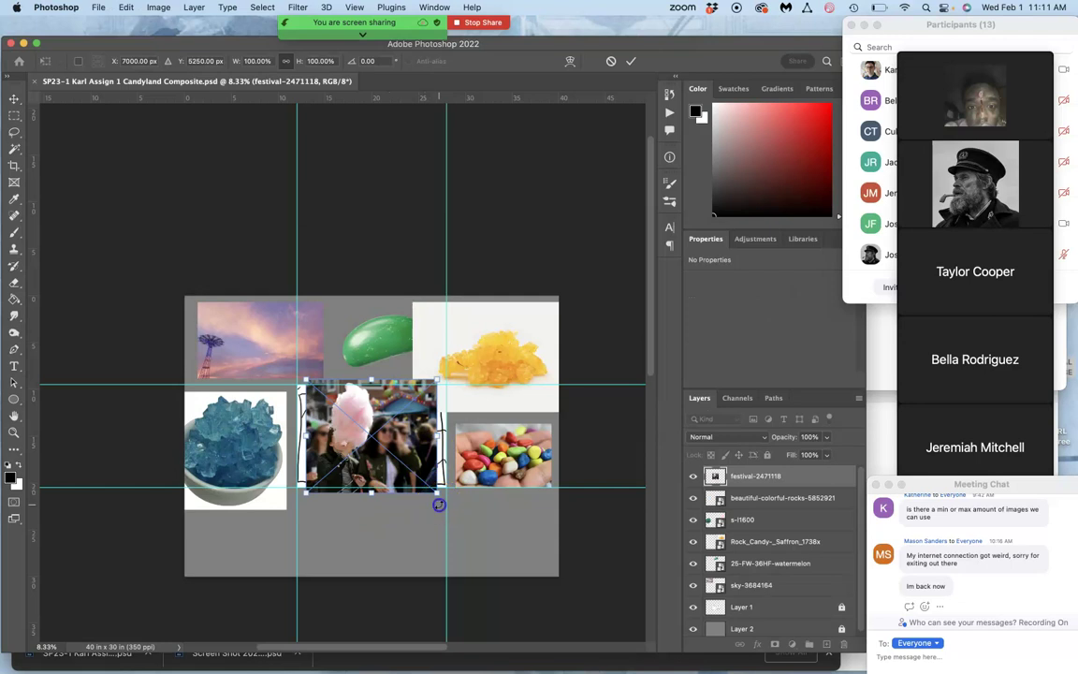
drag(439, 505, 535, 236)
click(391, 447)
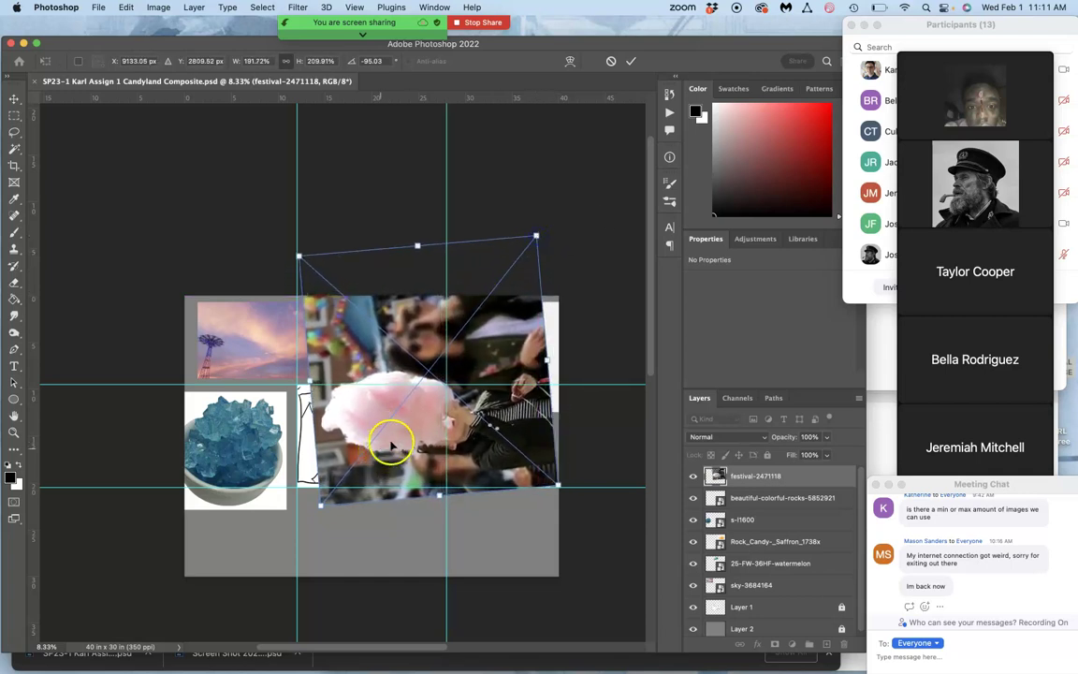
drag(412, 431, 414, 488)
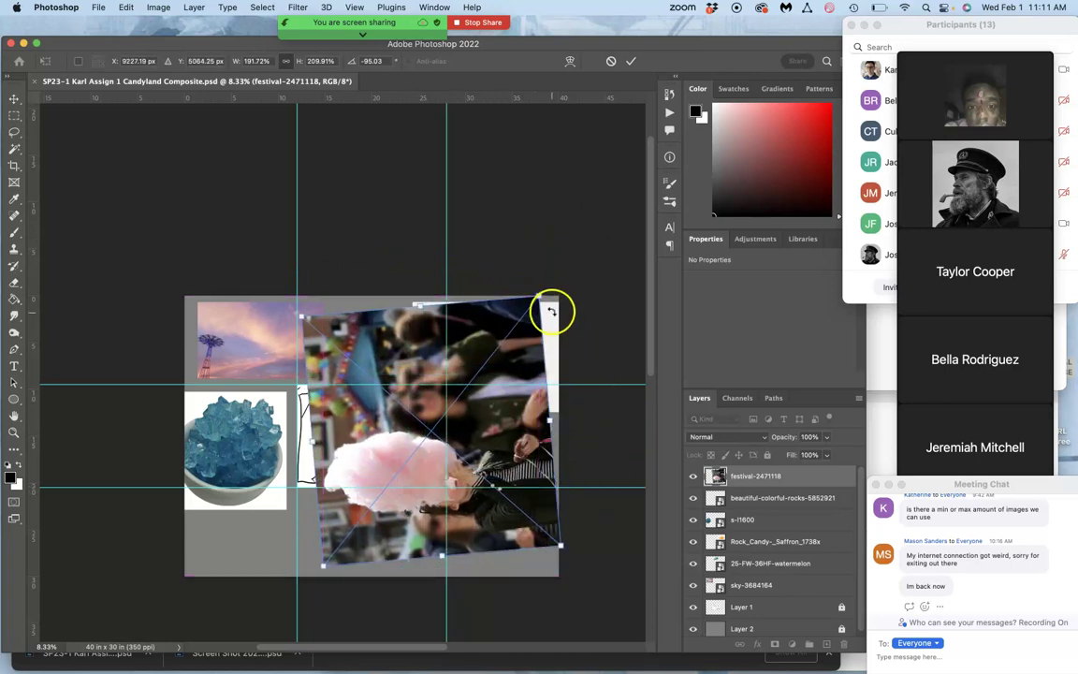
drag(540, 298, 561, 289)
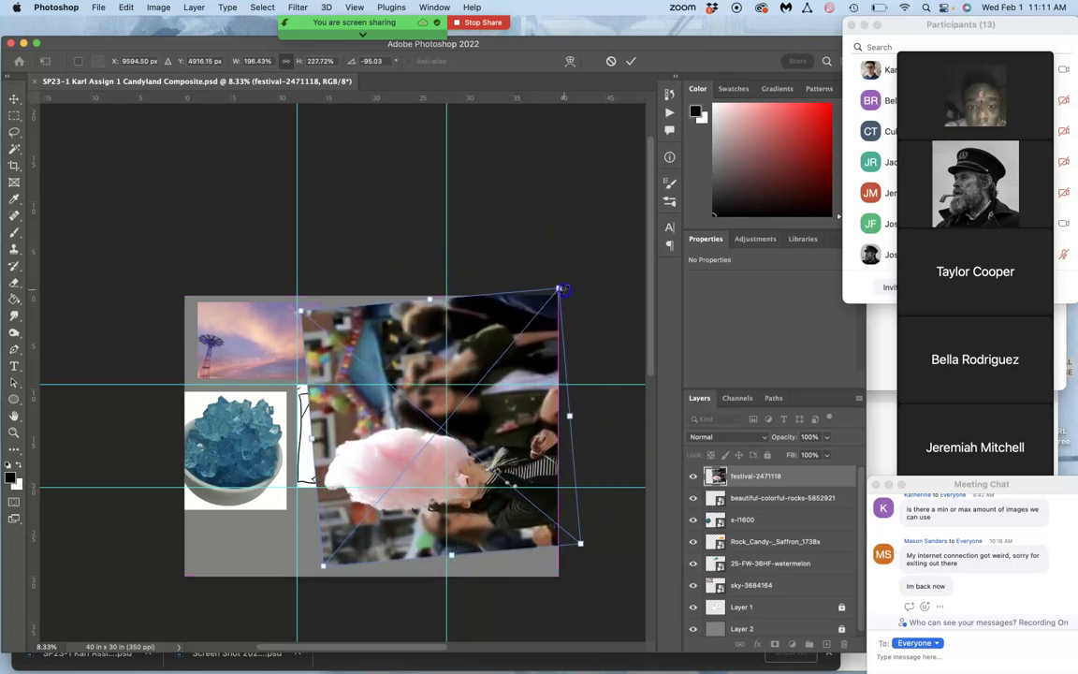
- Commit the transform and settle the festival photo at X 10.9 in, Y -2.46 in over the centre
click(559, 291)
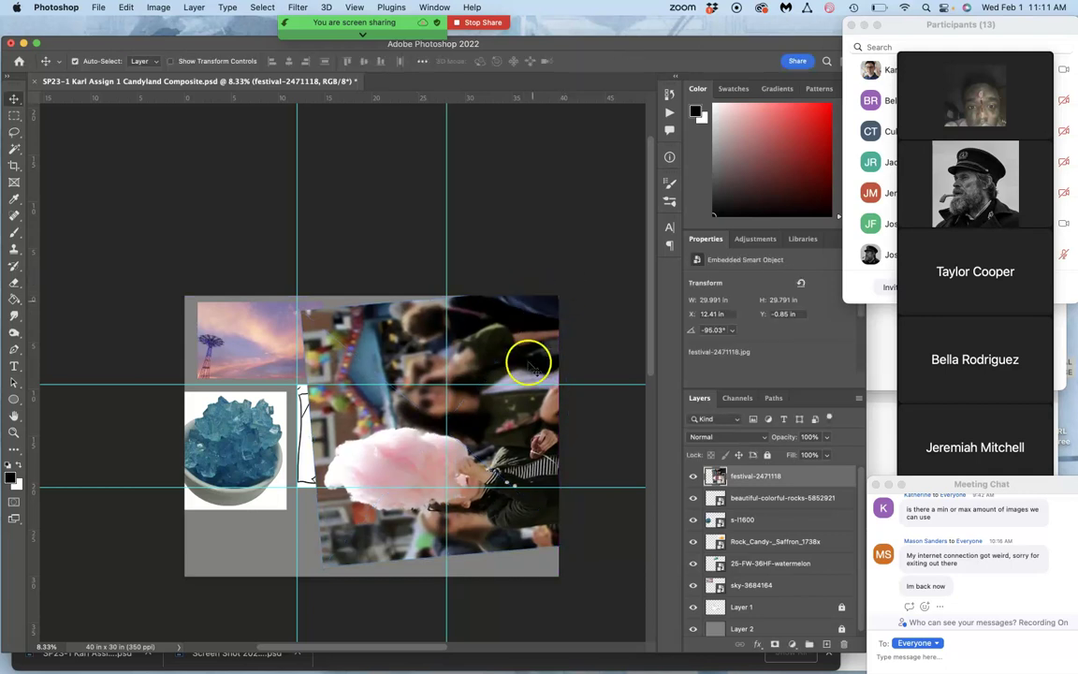
mouse_move(486, 417)
mouse_down()
mouse_move(397, 413)
mouse_move(472, 421)
mouse_move(472, 408)
mouse_move(475, 440)
mouse_move(479, 395)
mouse_move(477, 429)
mouse_move(549, 620)
mouse_move(481, 277)
mouse_move(467, 351)
mouse_up()
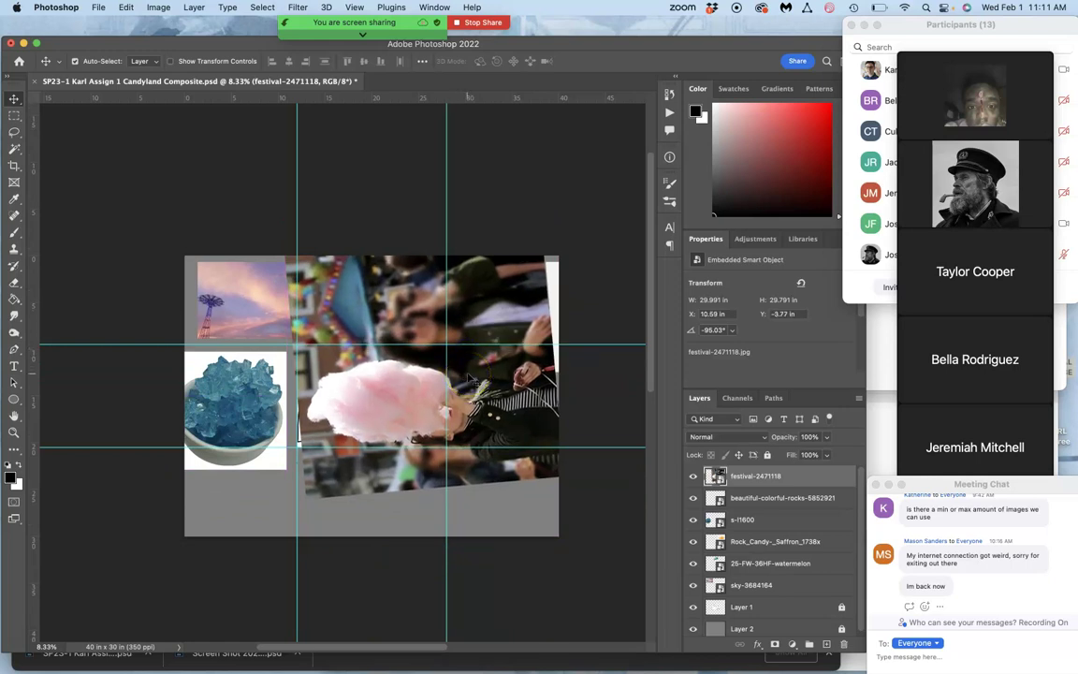
click(414, 391)
mouse_move(415, 390)
mouse_down()
mouse_move(575, 474)
mouse_move(574, 492)
mouse_up()
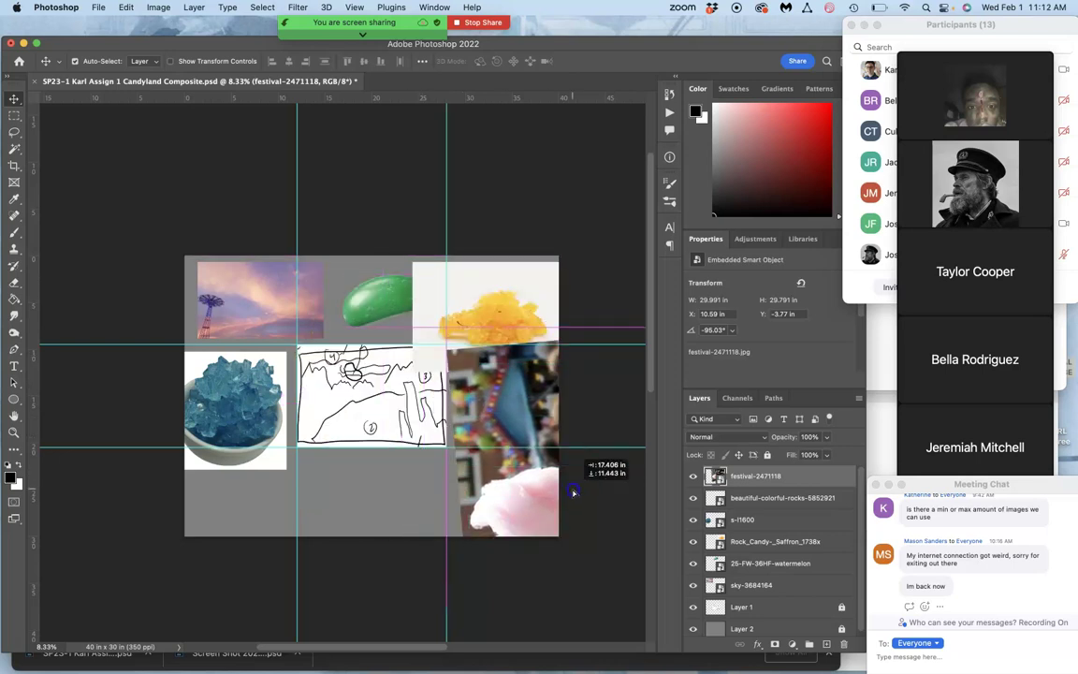
click(517, 401)
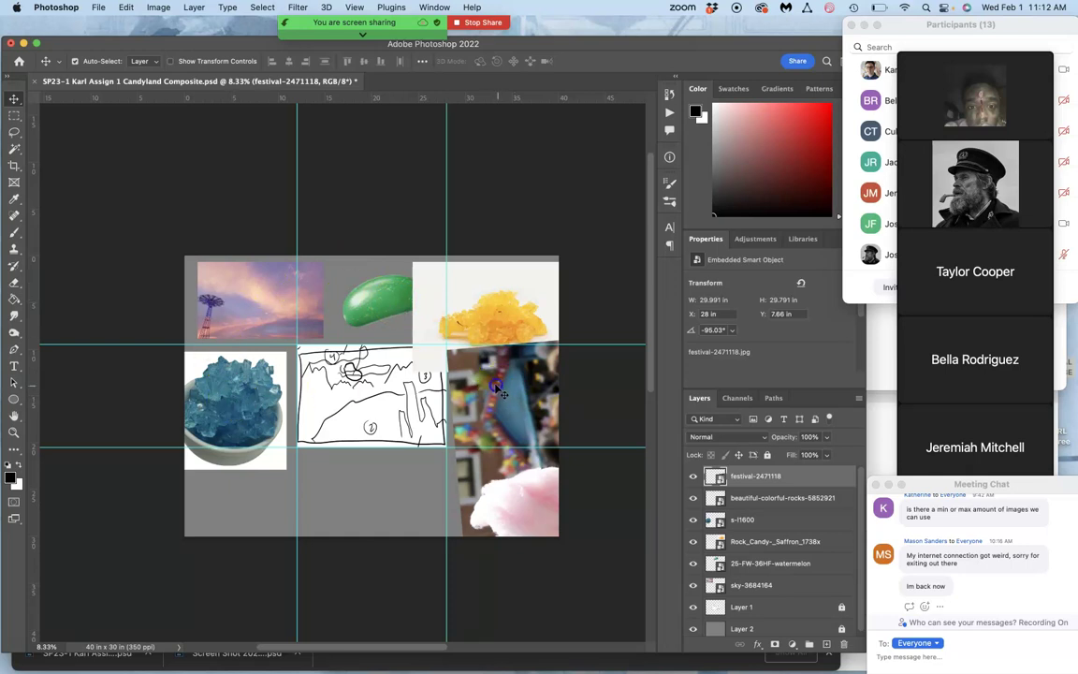
drag(499, 389, 349, 299)
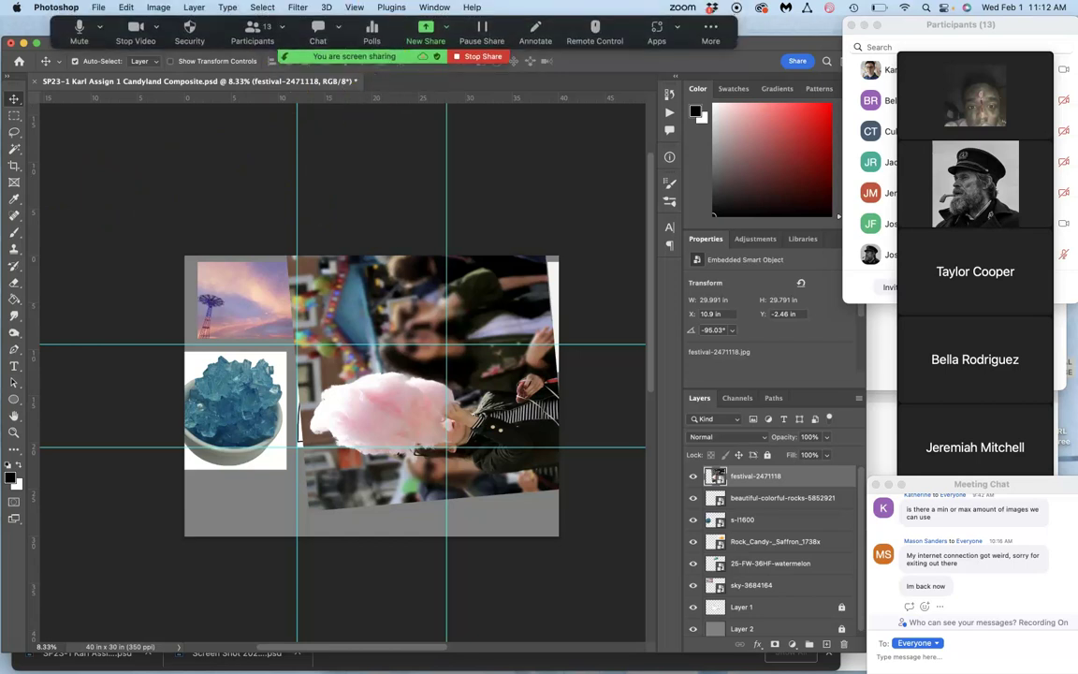
- Turn the guides off with Cmd+; and draw a loose lasso around the pink cotton candy
click(355, 7)
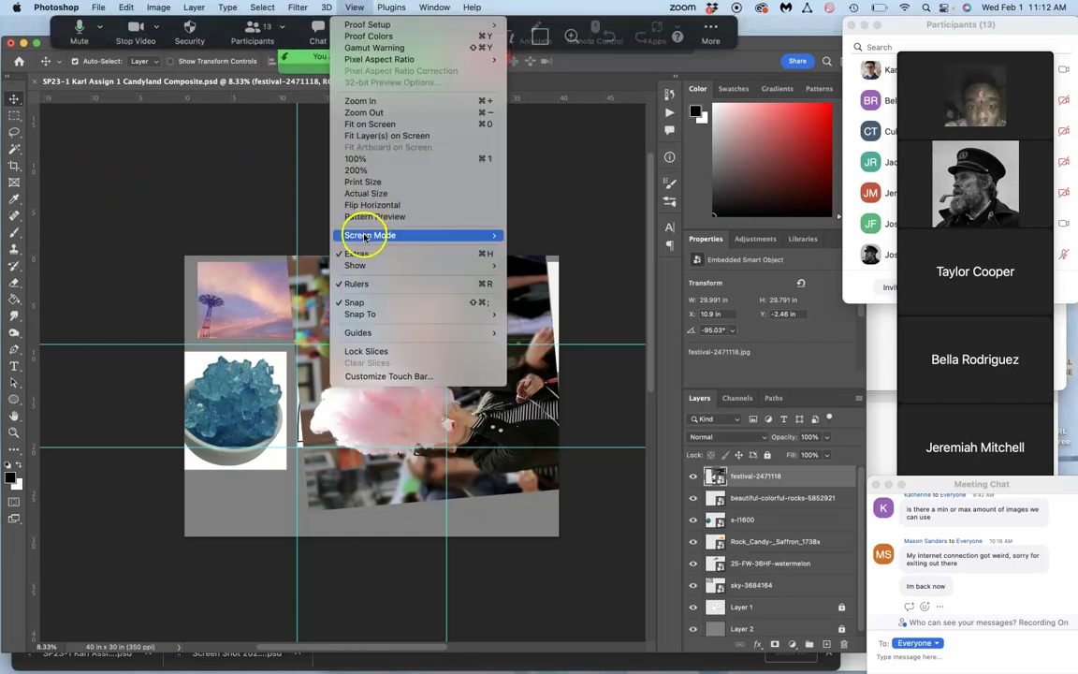
mouse_move(365, 265)
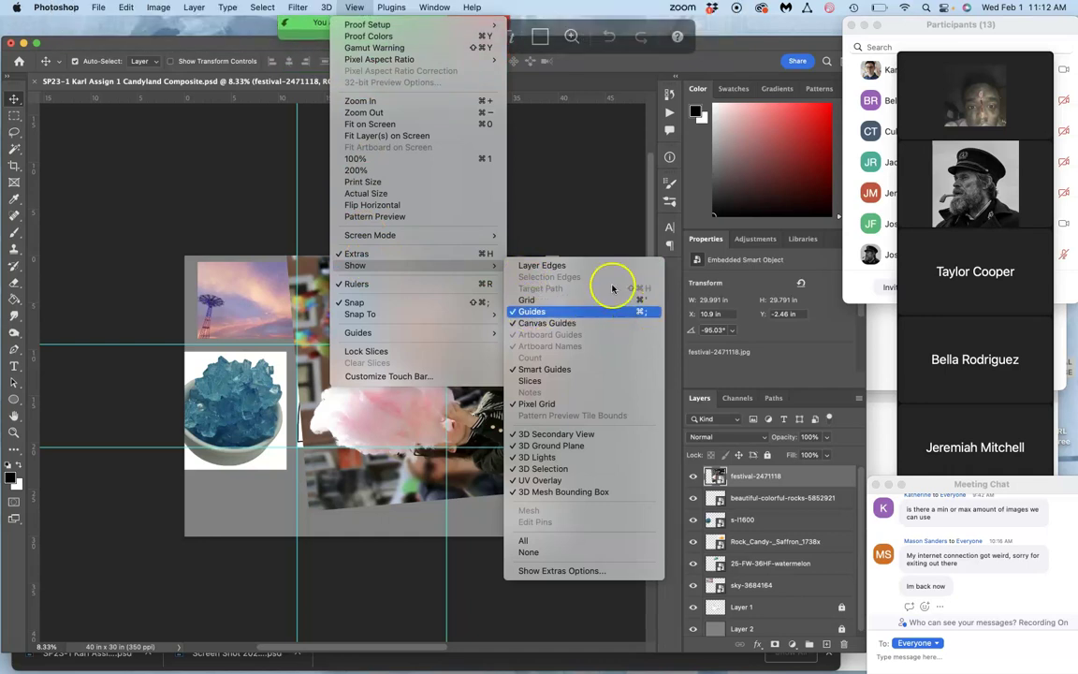
click(524, 201)
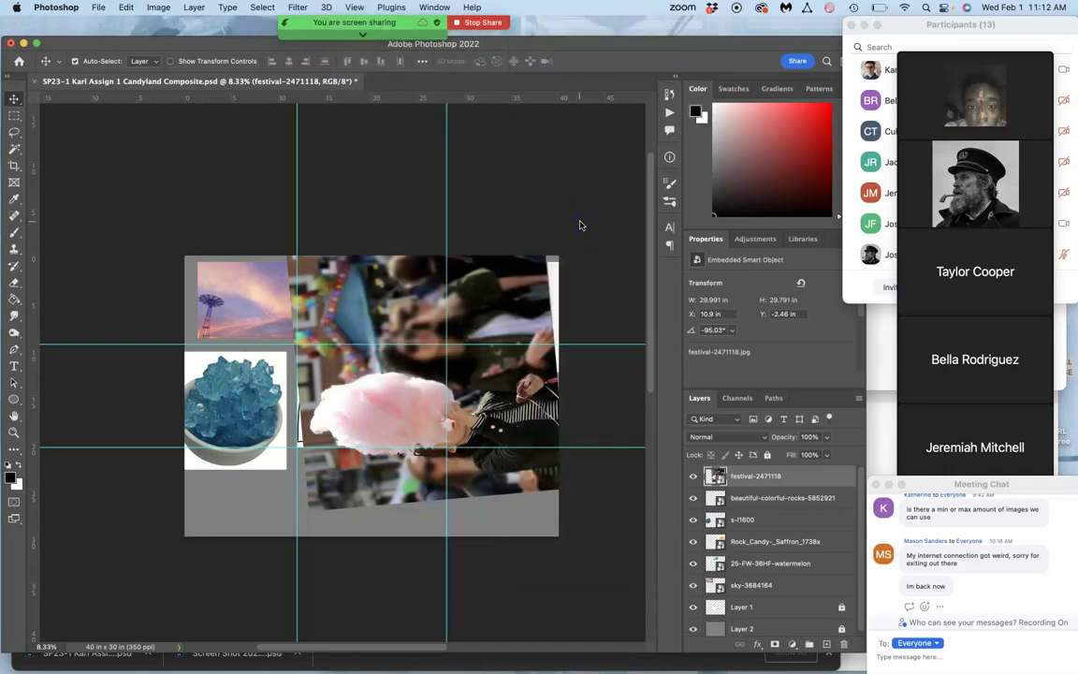
key(super+semicolon)
key(super+semicolon)
key(super+semicolon)
key(super+semicolon)
key(super+semicolon)
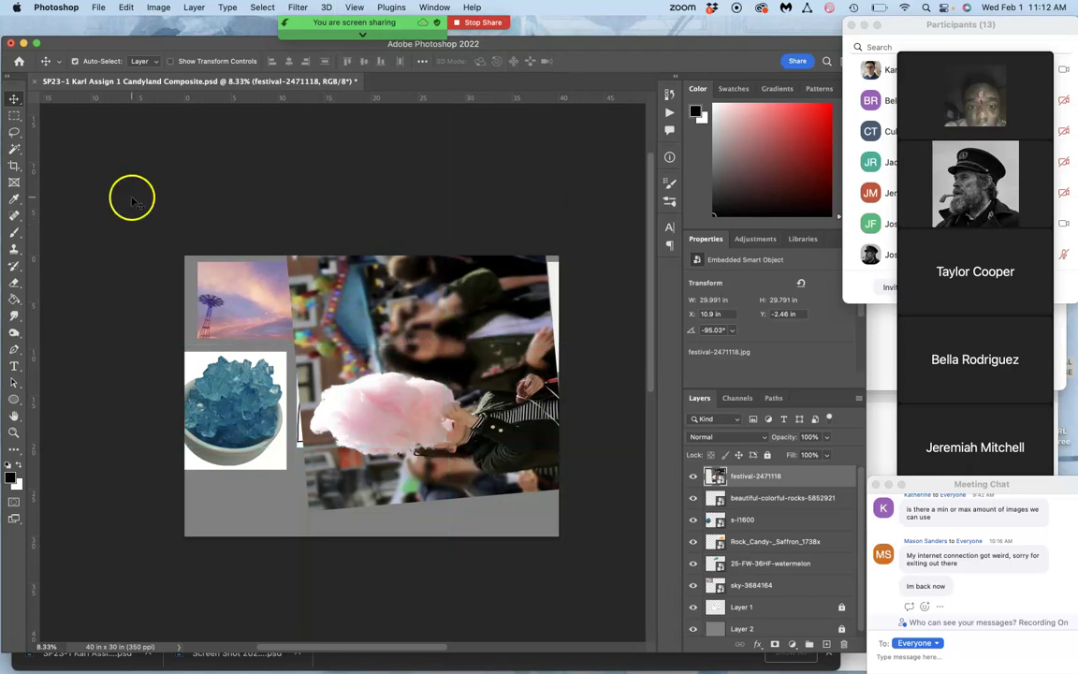
click(15, 131)
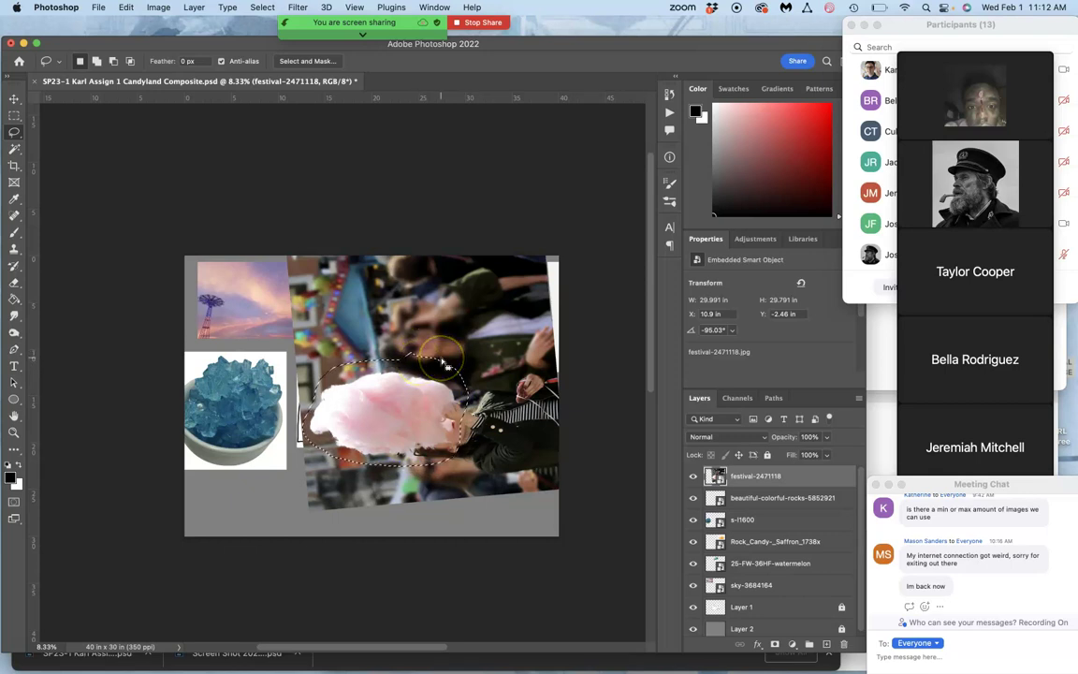
key(super+semicolon)
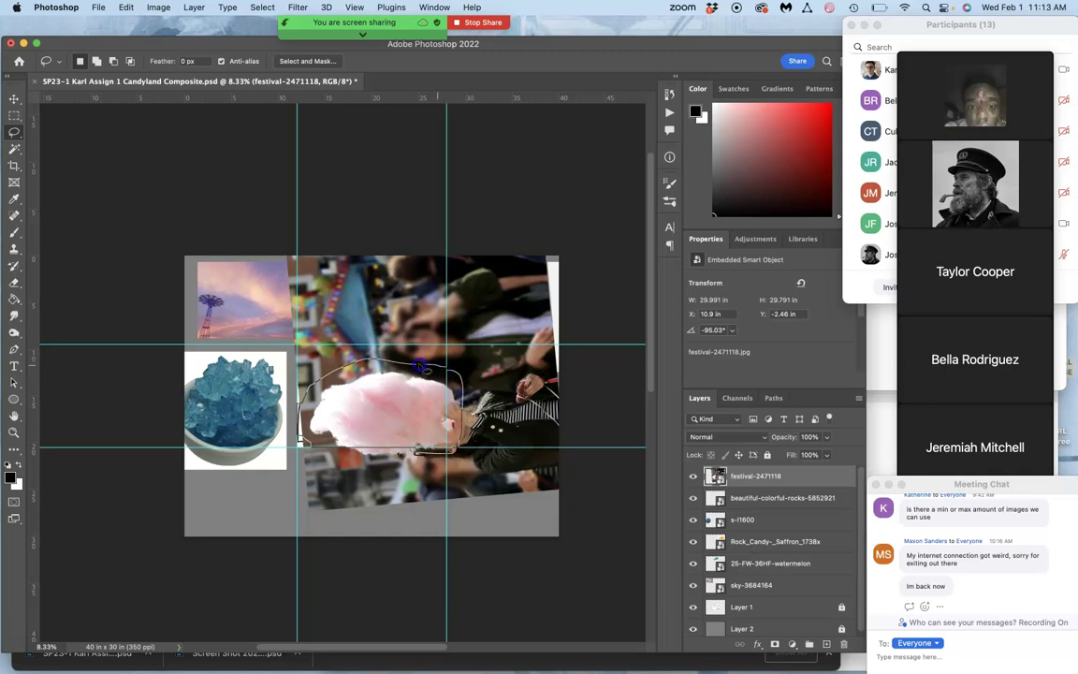
click(400, 445)
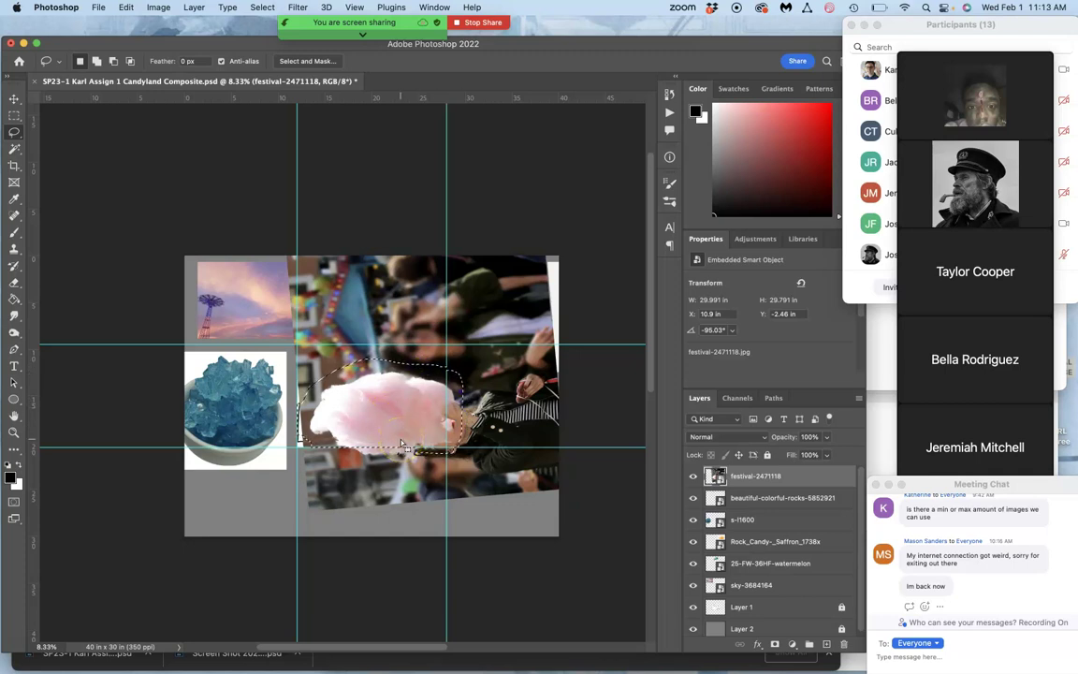
key(super+semicolon)
click(344, 444)
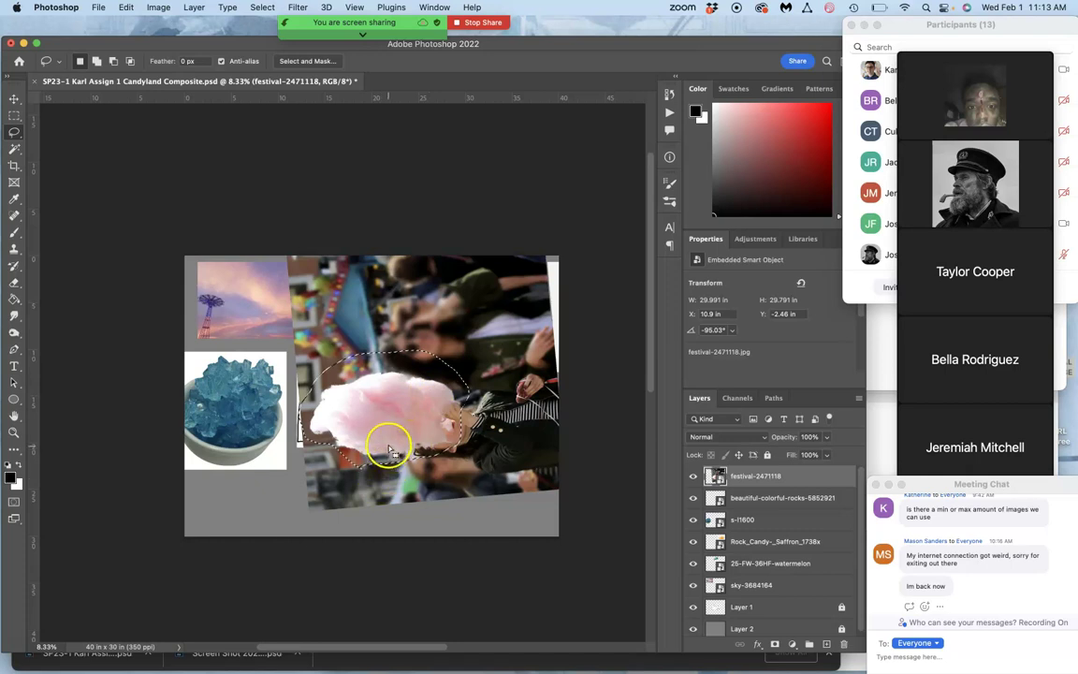
- Dismiss the smart object error and copy the cotton candy selection onto a new Layer 3
key(Delete)
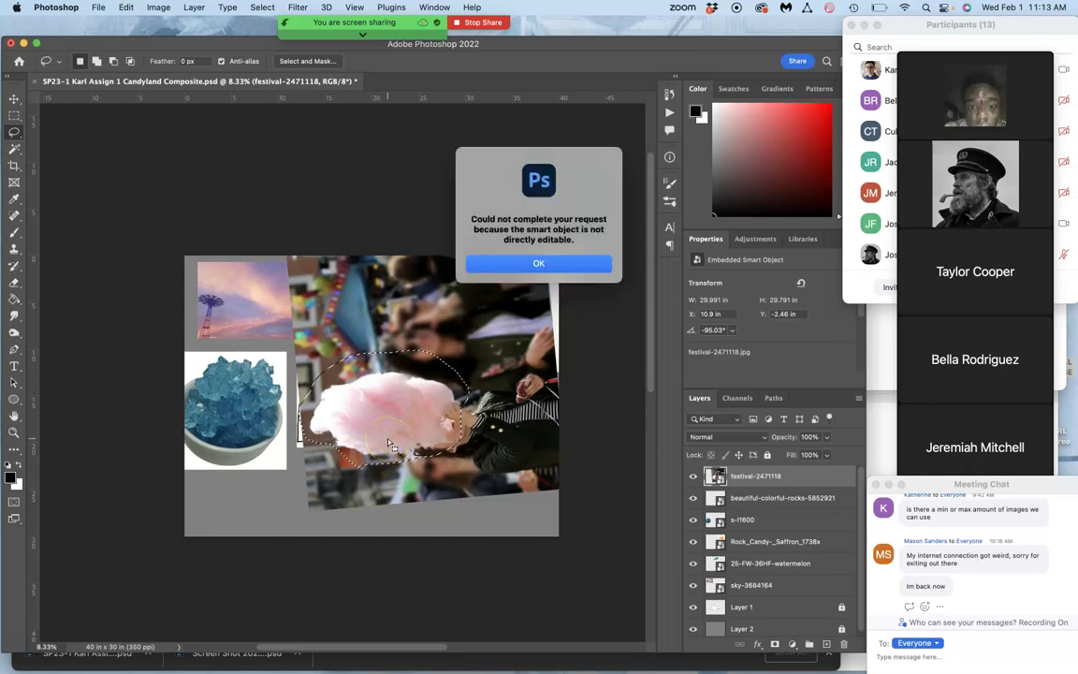
click(538, 263)
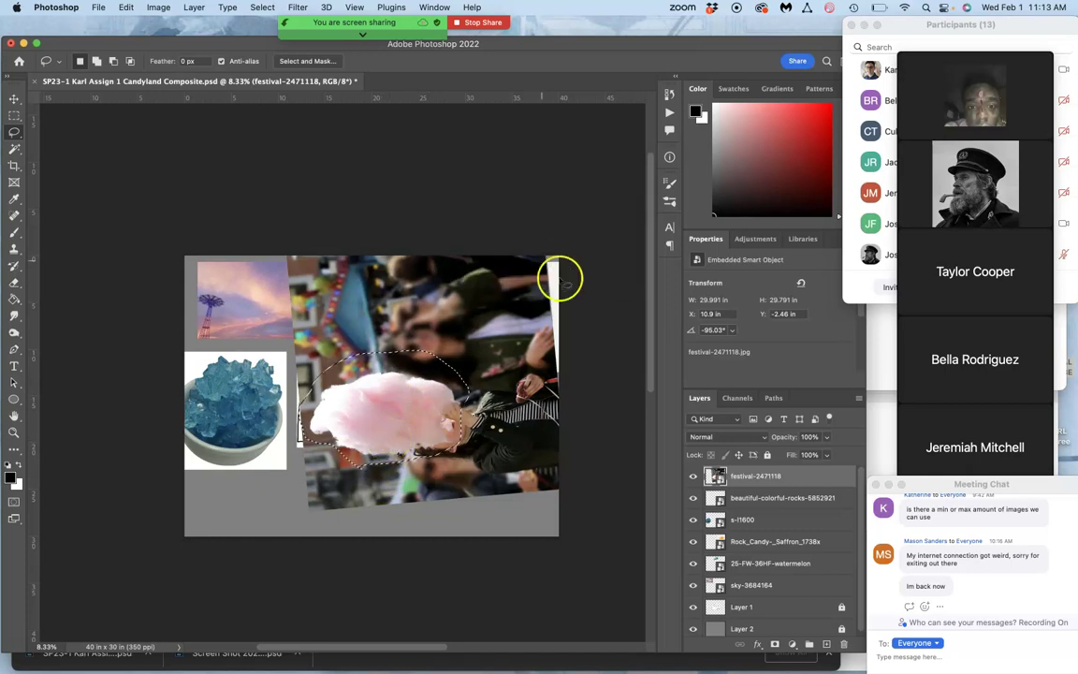
click(746, 468)
click(530, 439)
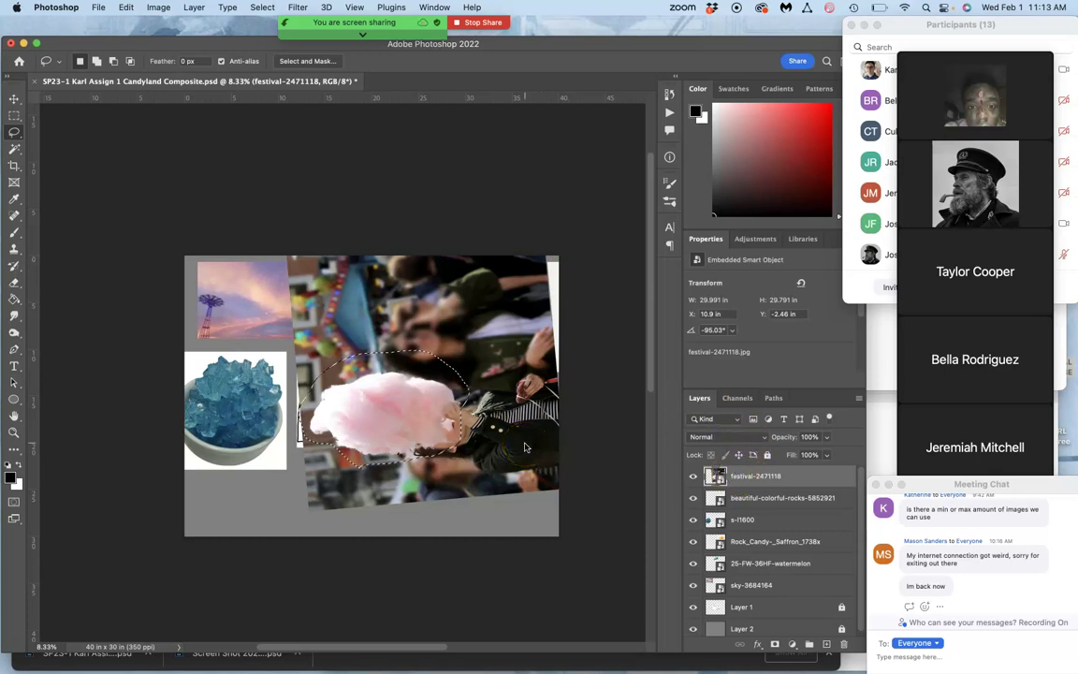
key(super+j)
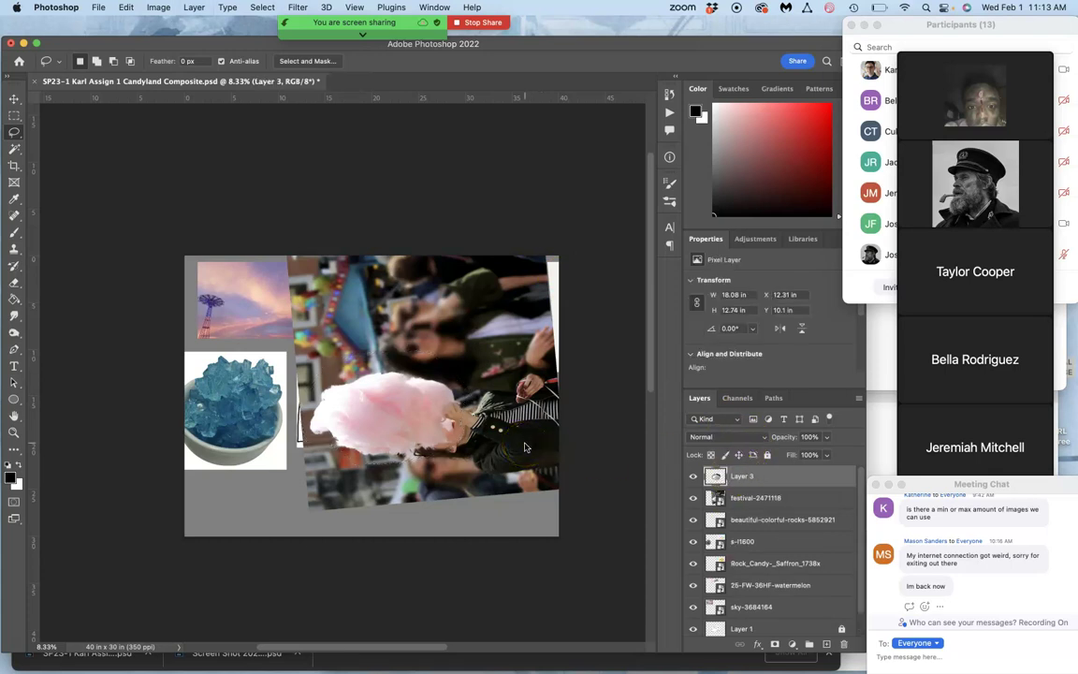
- Delete the festival-2471118 layer and move the Layer 3 cut-out up near the canvas's lower centre
click(692, 497)
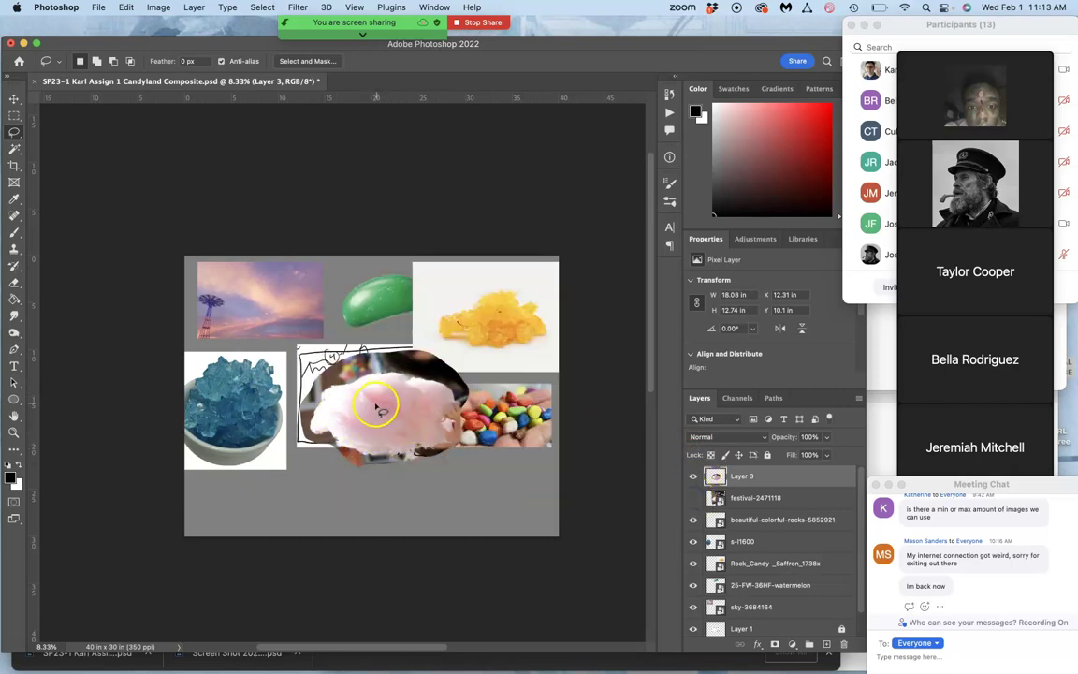
click(14, 98)
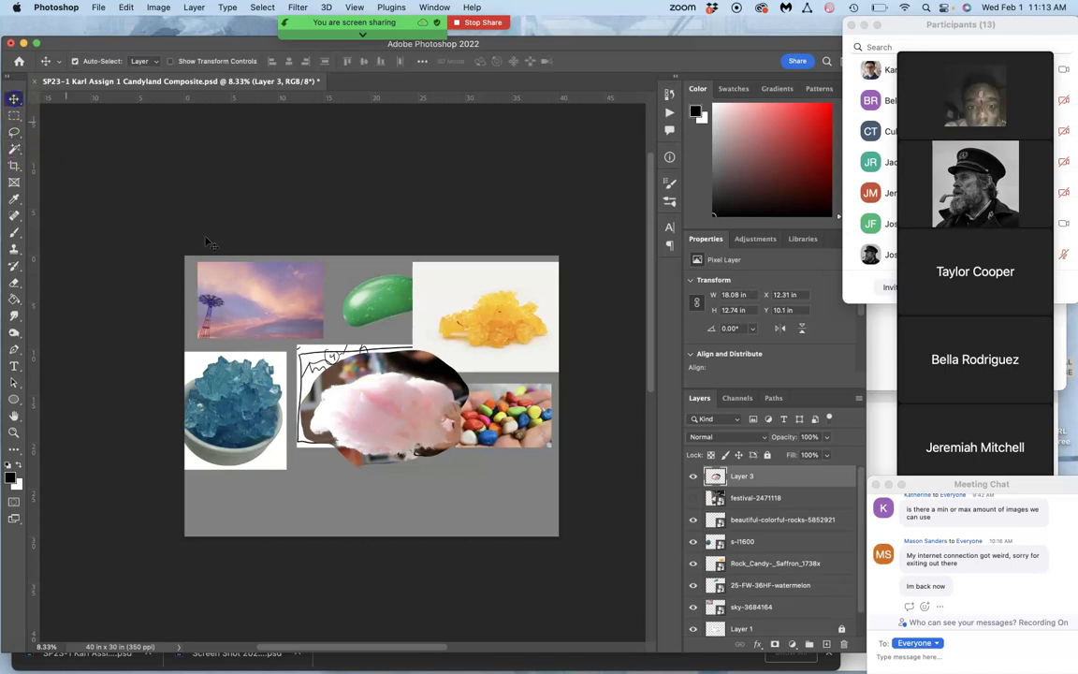
drag(393, 416, 457, 494)
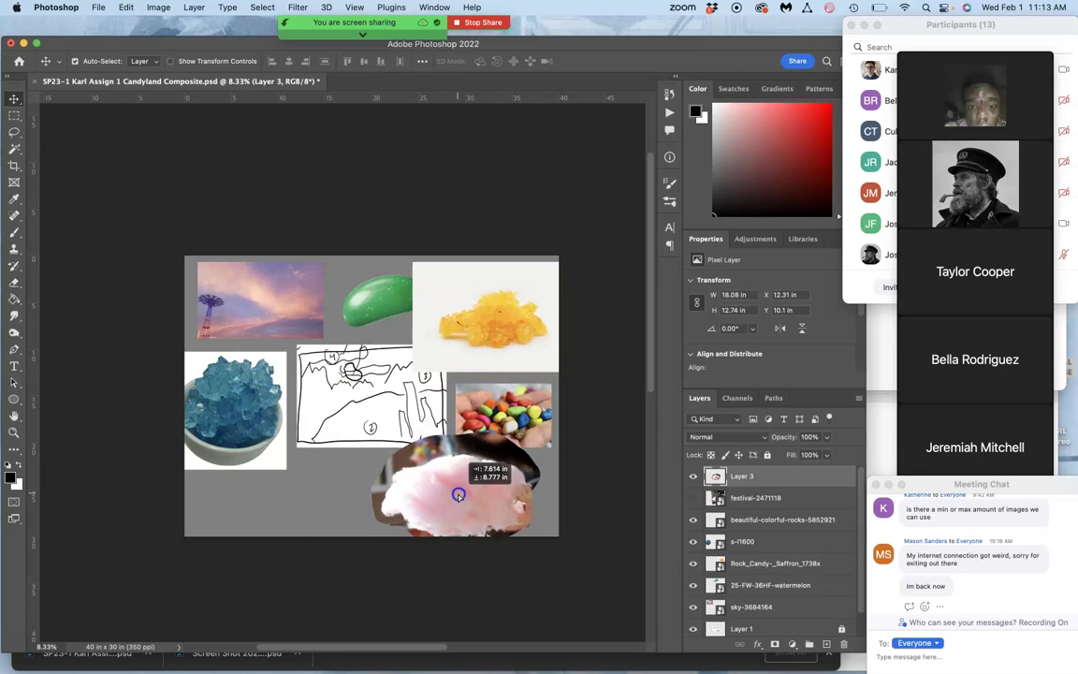
click(748, 498)
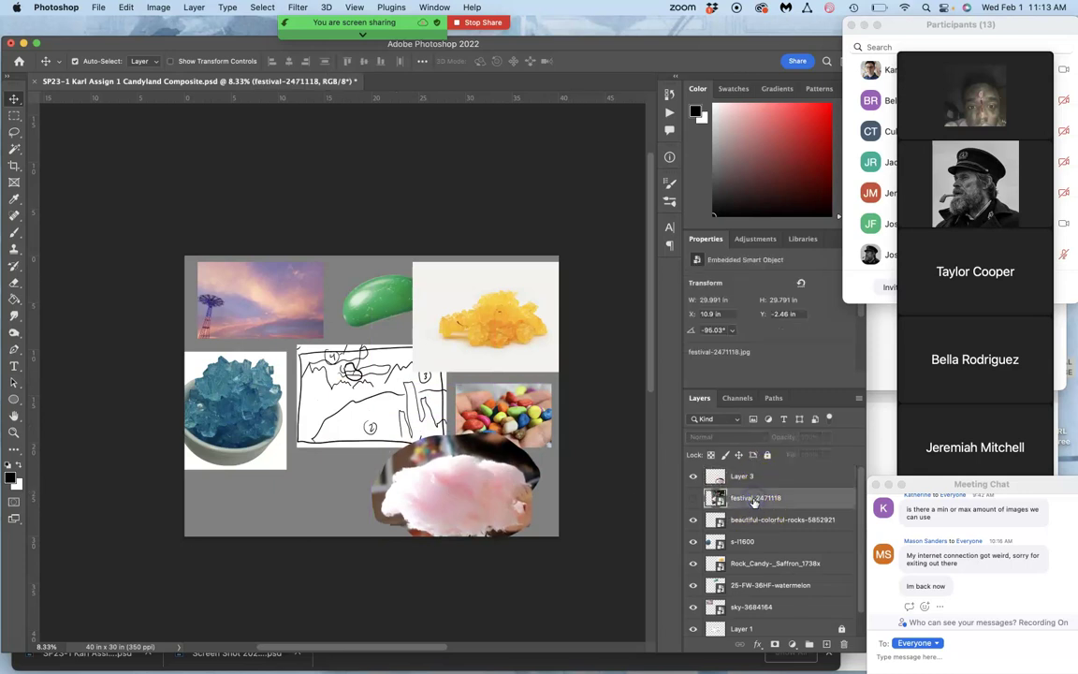
key(Delete)
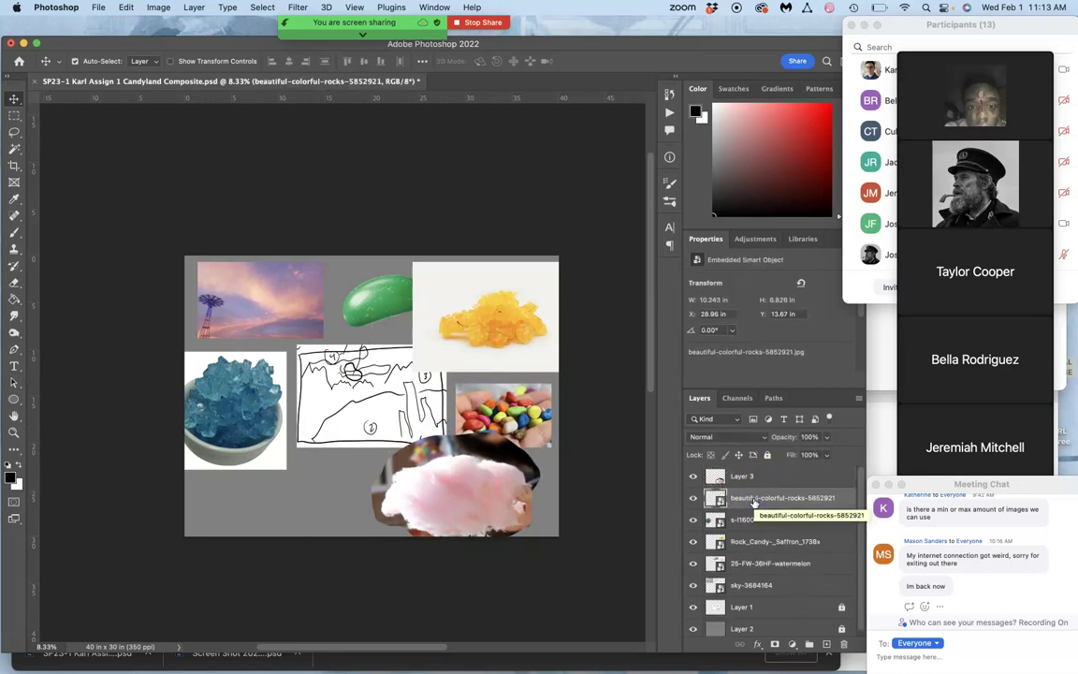
click(867, 344)
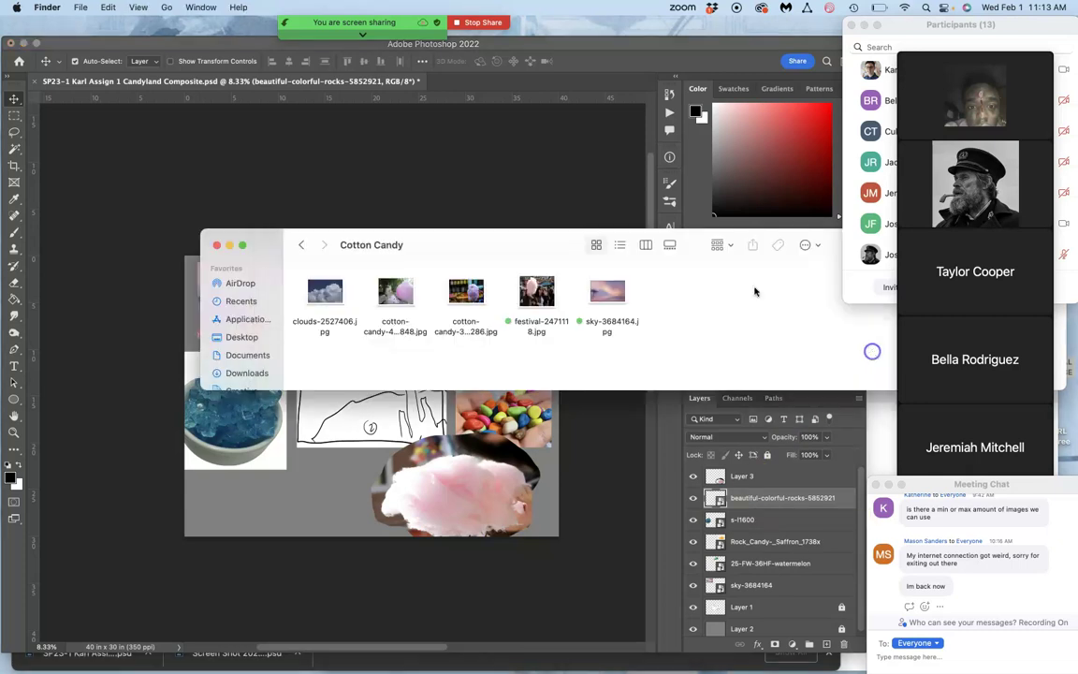
click(588, 471)
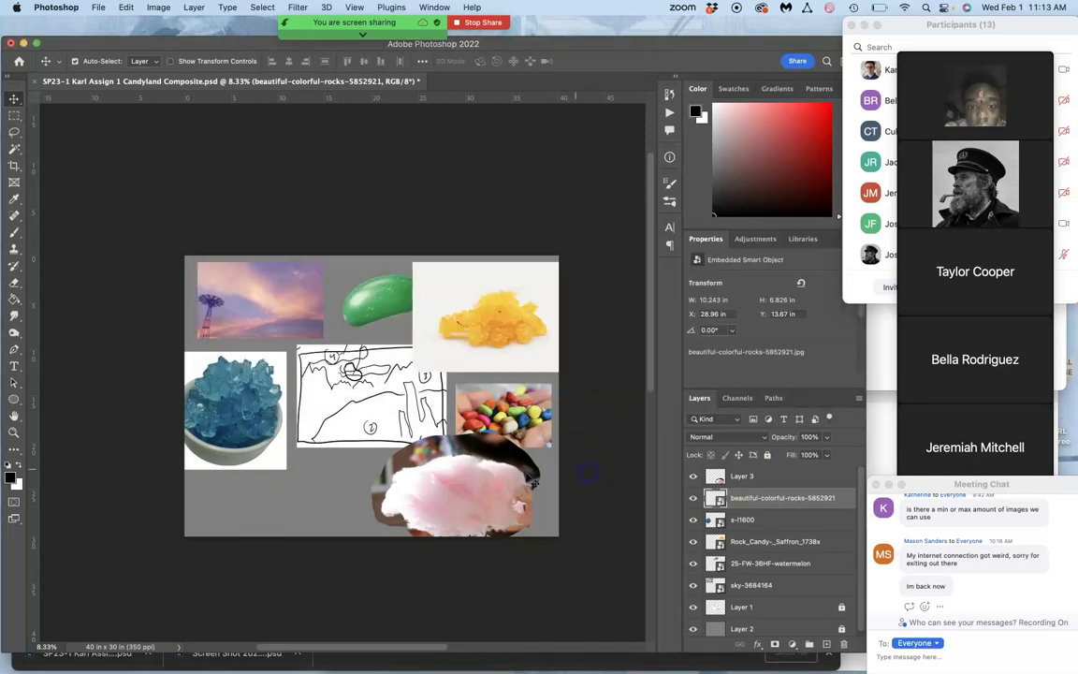
drag(510, 477, 486, 456)
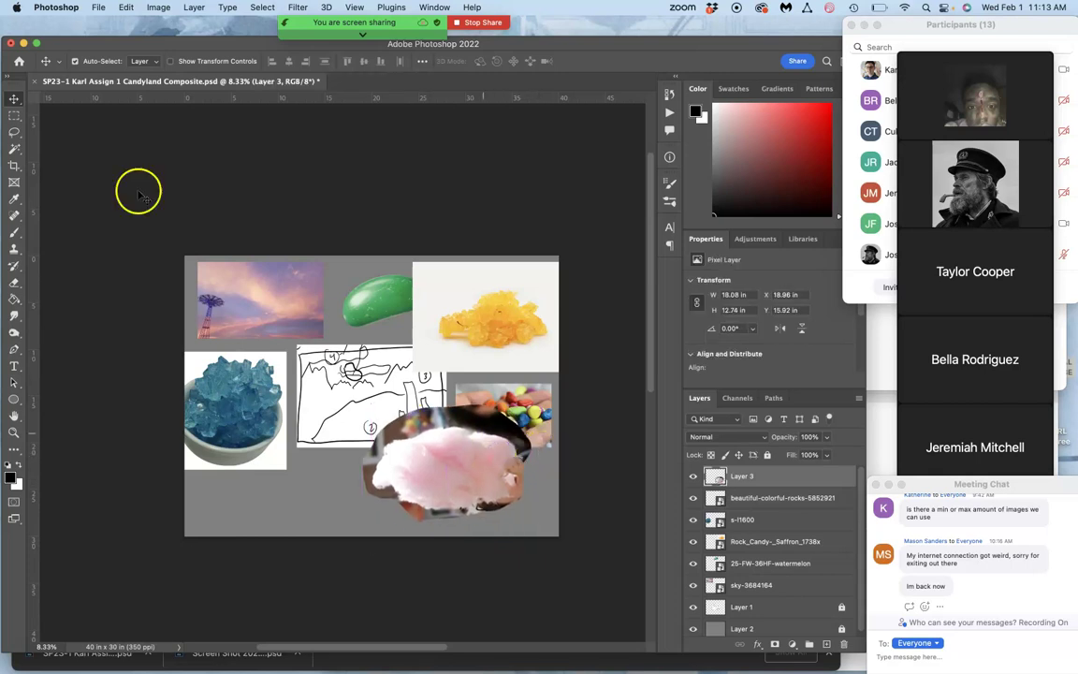
- Lasso and delete the cotton candy's excess top over the sketch, then deselect
click(14, 132)
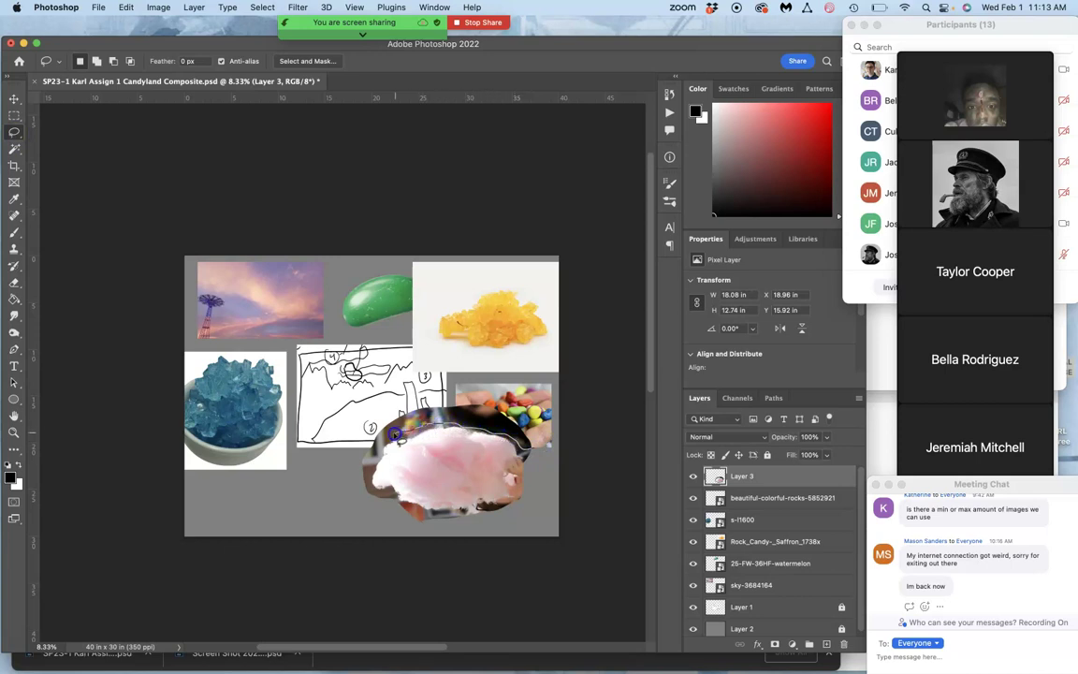
mouse_move(368, 401)
mouse_down()
mouse_move(473, 355)
mouse_move(505, 385)
mouse_up()
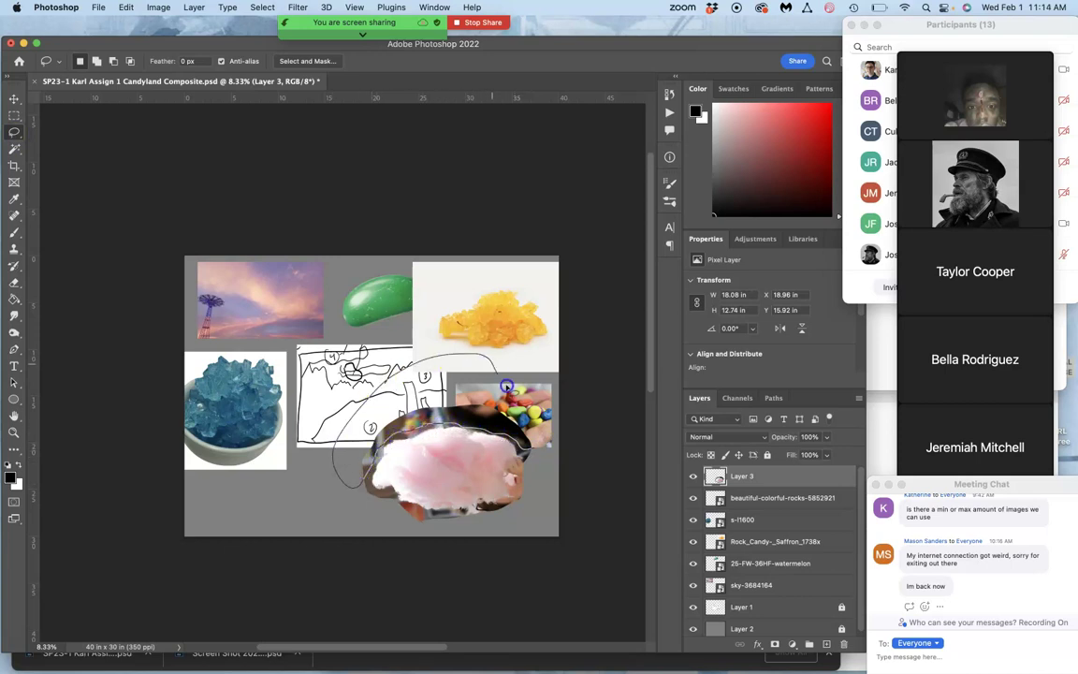
drag(535, 429, 528, 440)
key(Delete)
click(513, 469)
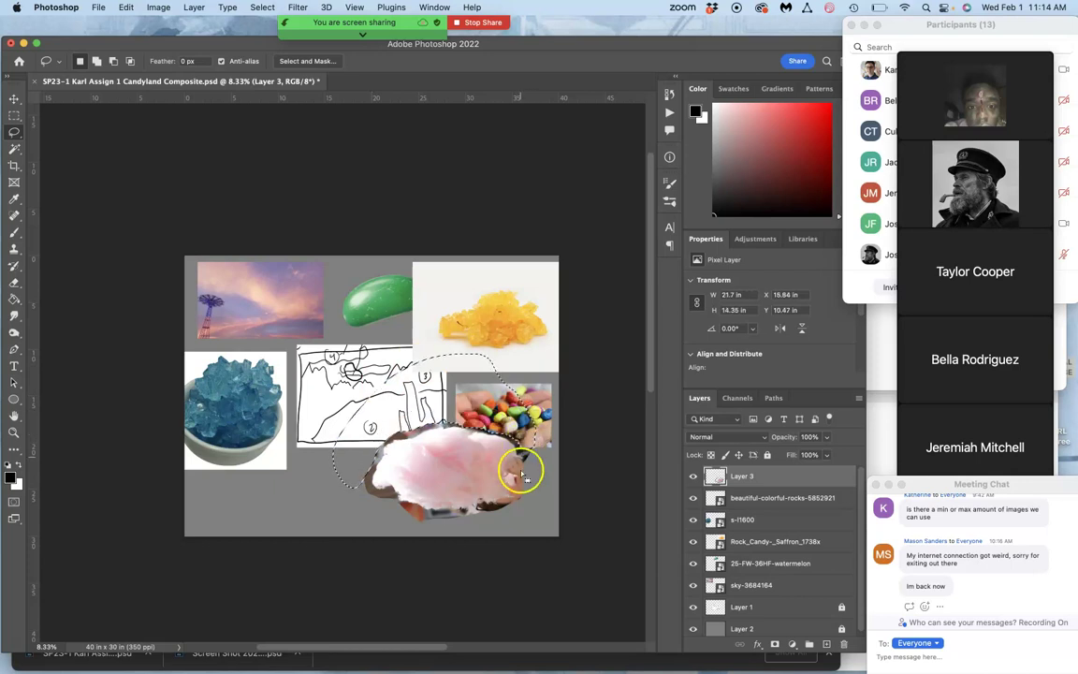
- Move the Layer 3 cotton candy into the canvas's lower-right corner beneath the candy photo
click(14, 99)
drag(469, 469, 413, 442)
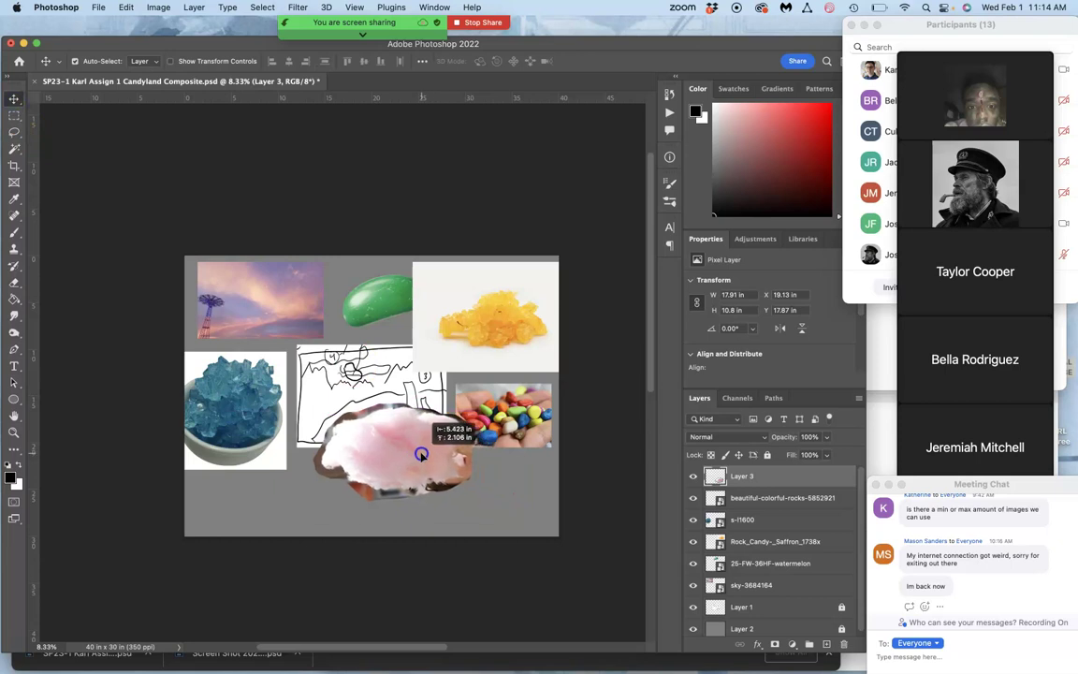
key(super+plus)
key(super+plus)
key(super+plus)
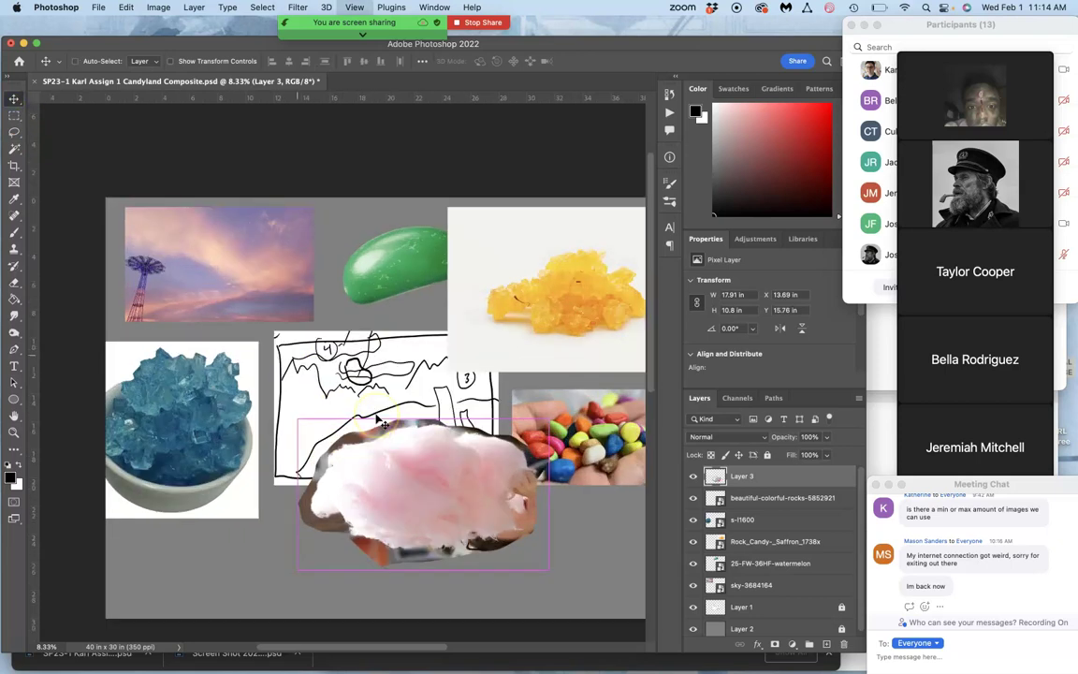
key(super+plus)
scroll(378, 421, down, 3)
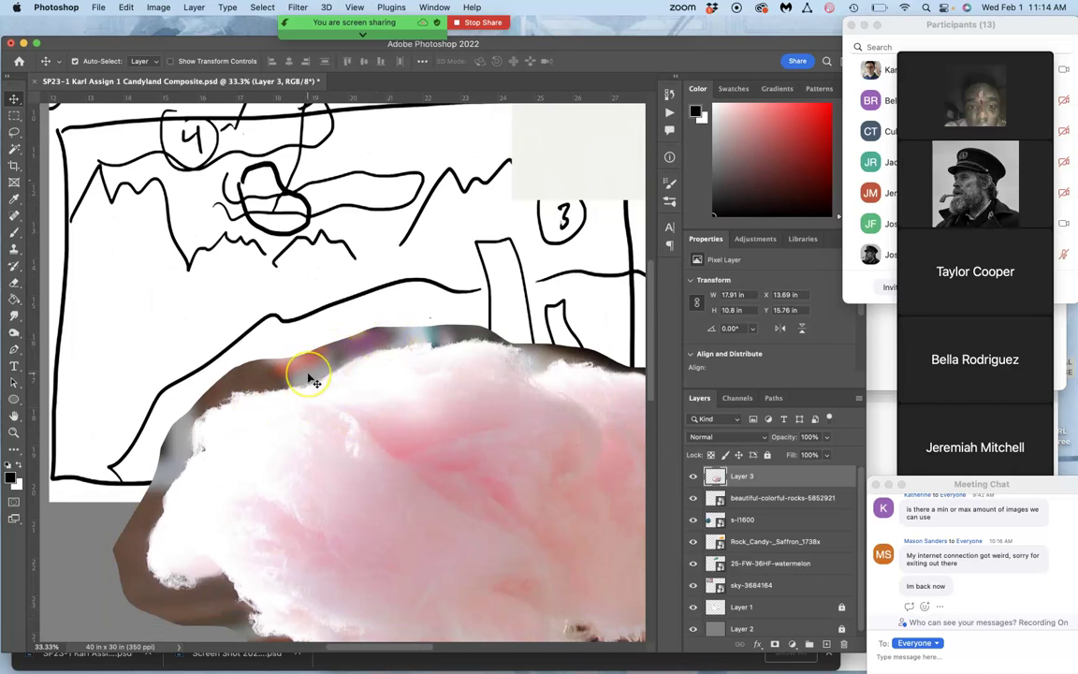
key(super+minus)
key(super+minus)
key(super+minus)
drag(386, 410, 498, 479)
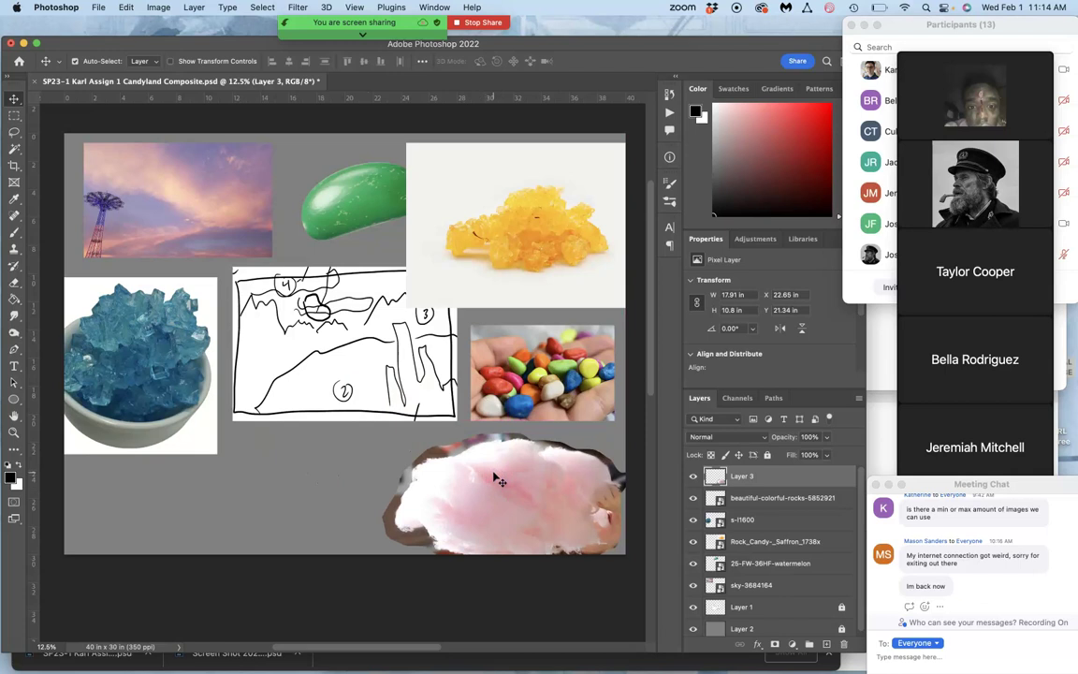
click(390, 399)
- Place 2022fundraiser-pics-27-scaled from 'licorice trees', rotated 39.15° and scaled to 163.84%
click(878, 356)
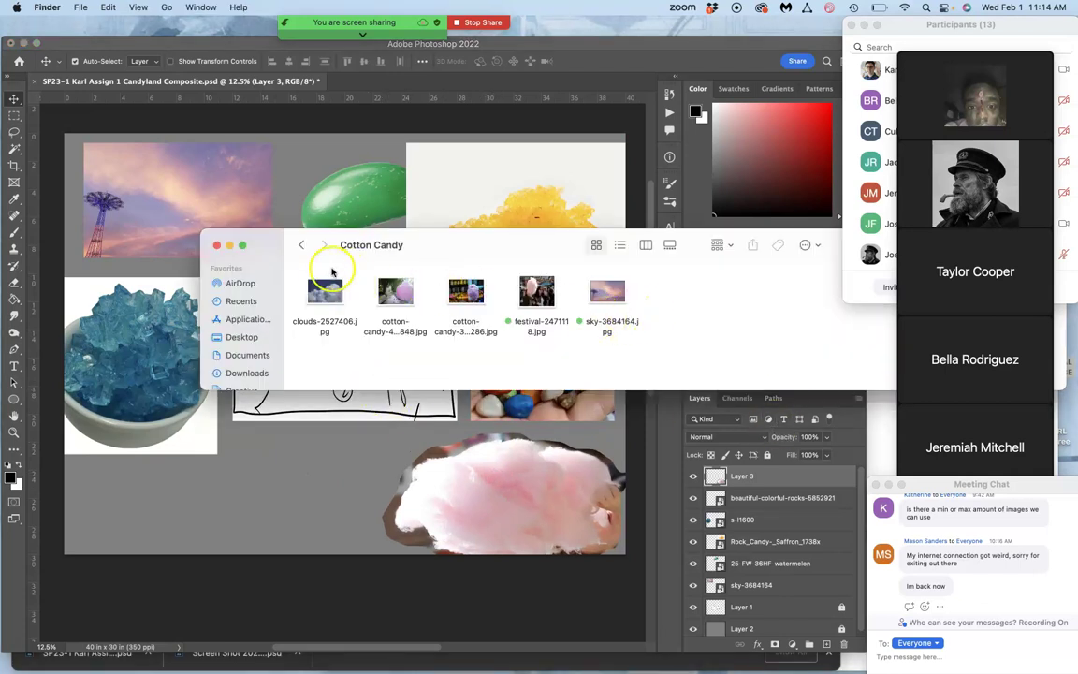
click(302, 246)
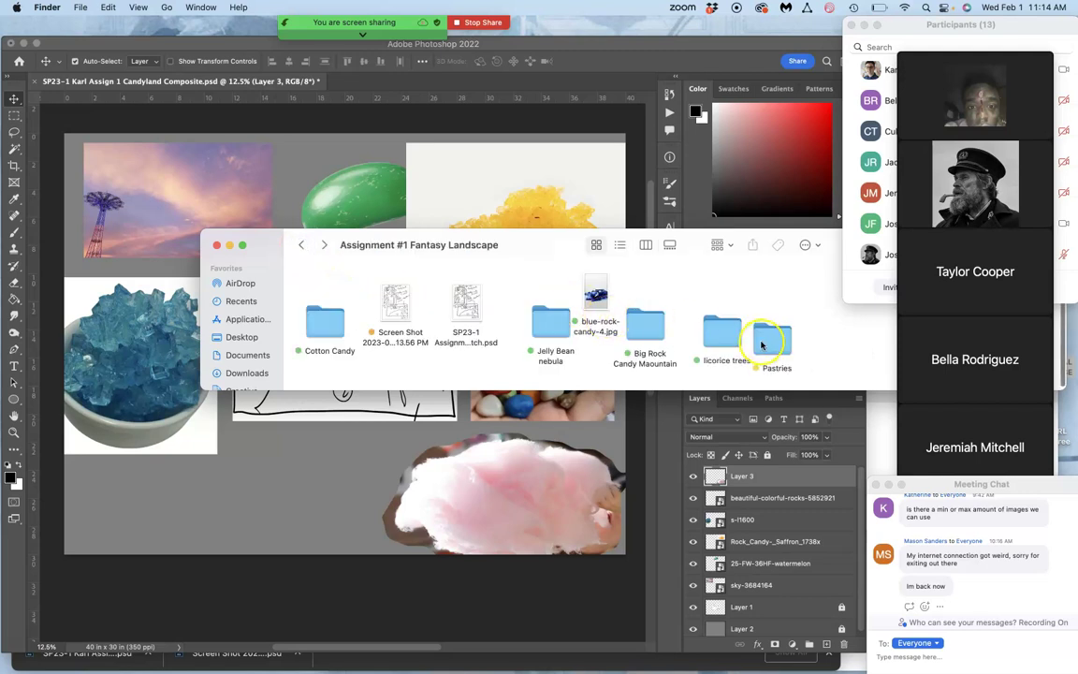
double_click(723, 337)
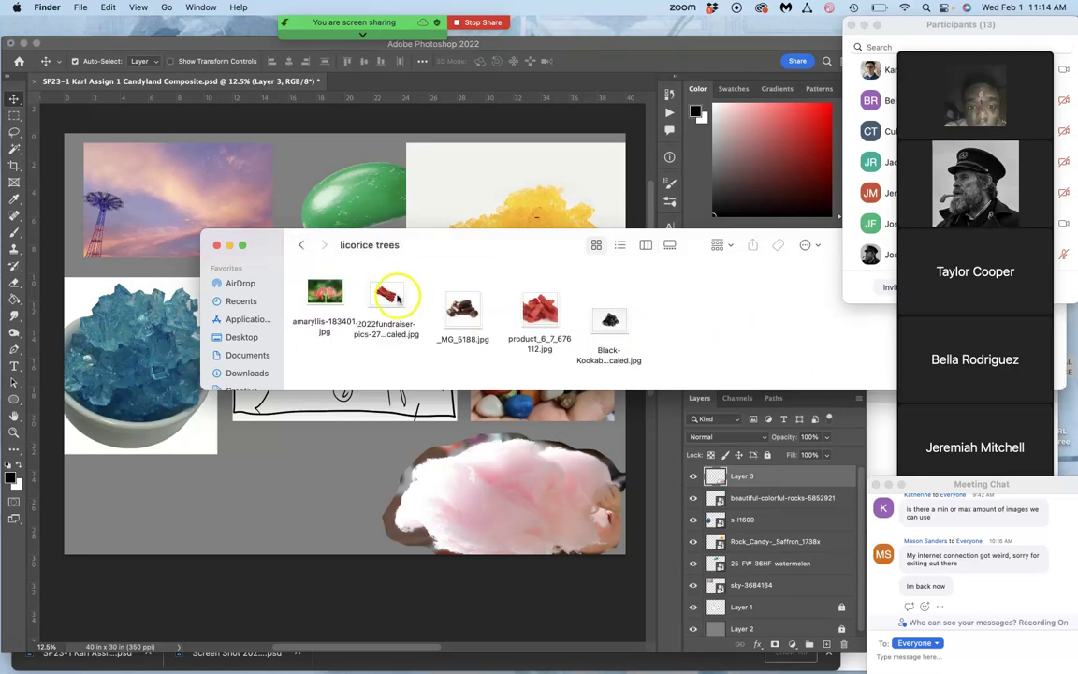
drag(387, 295, 279, 431)
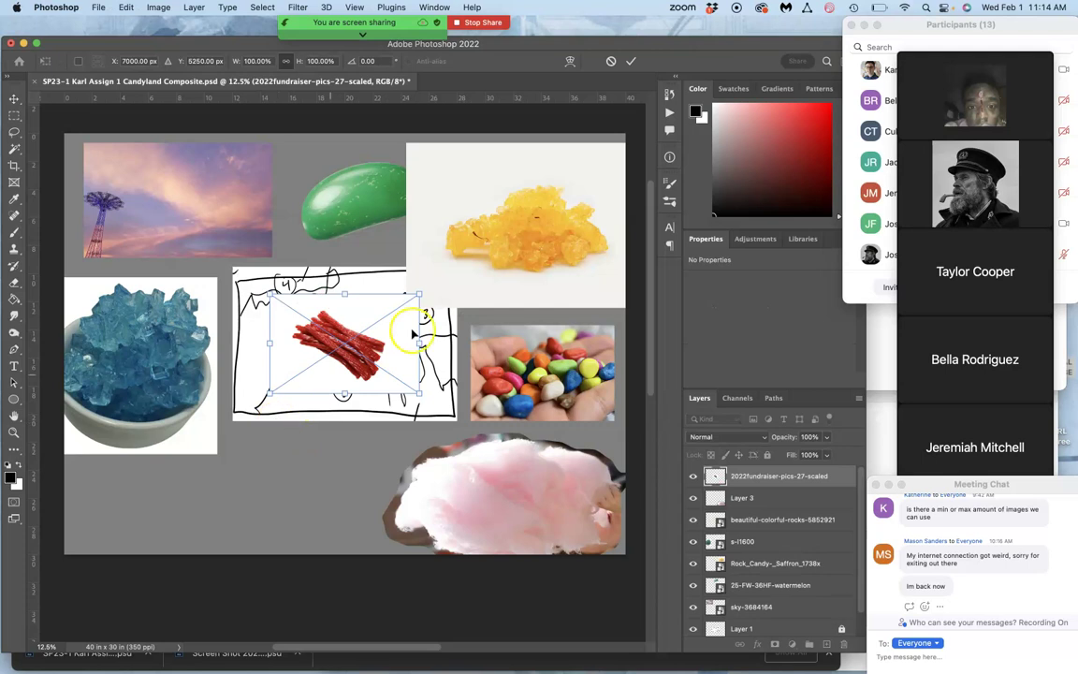
drag(384, 360, 393, 446)
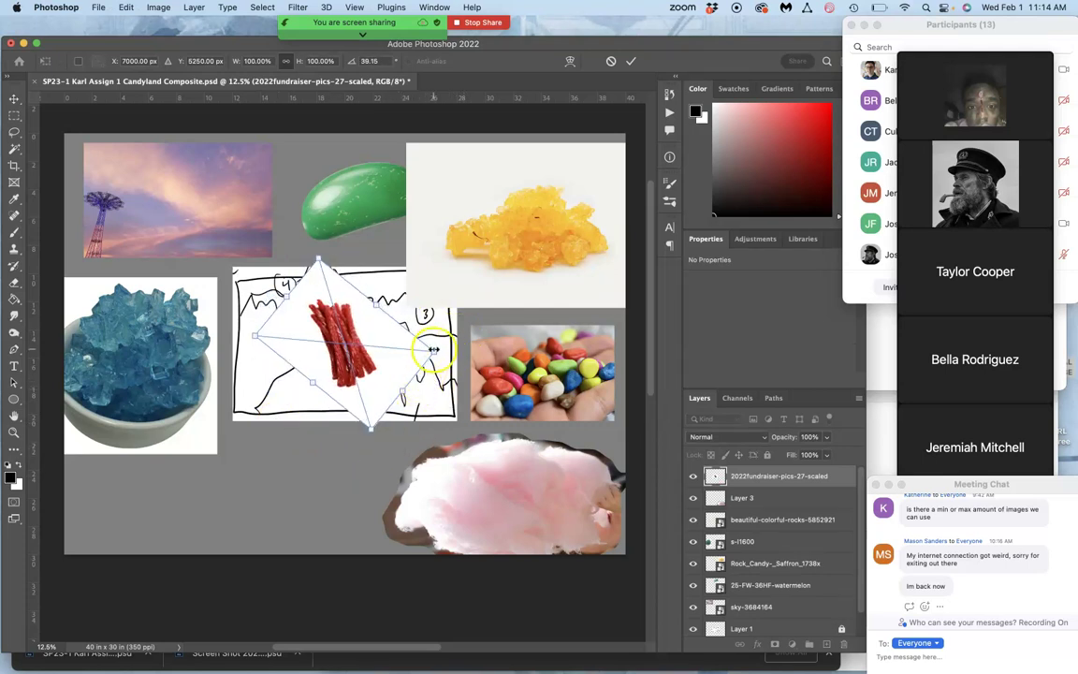
drag(433, 349, 548, 361)
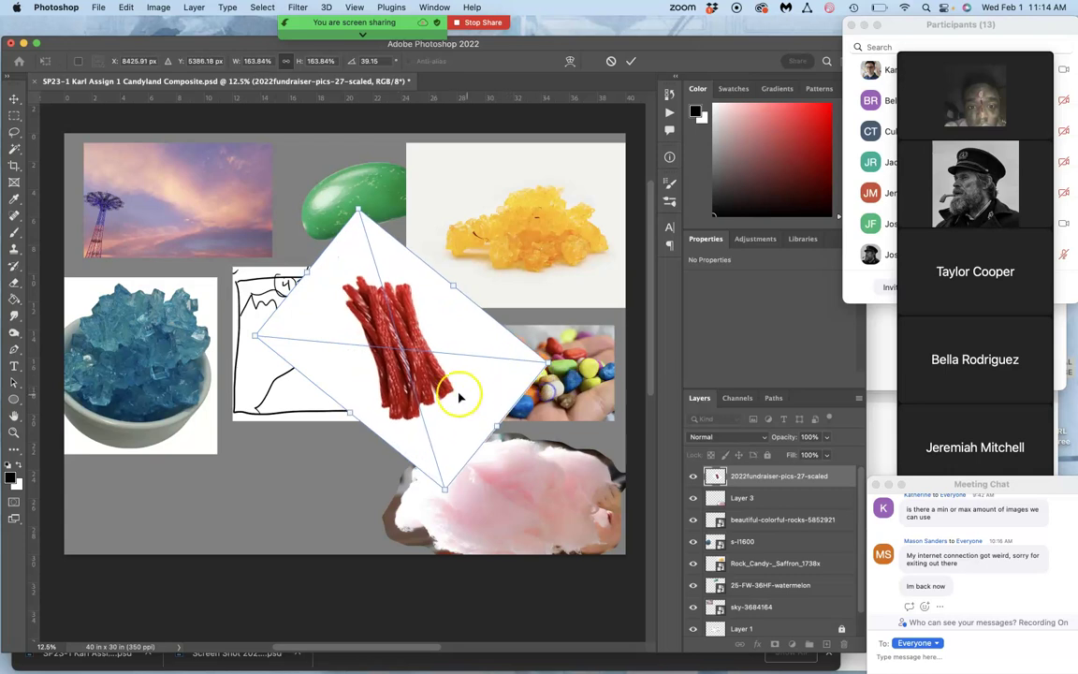